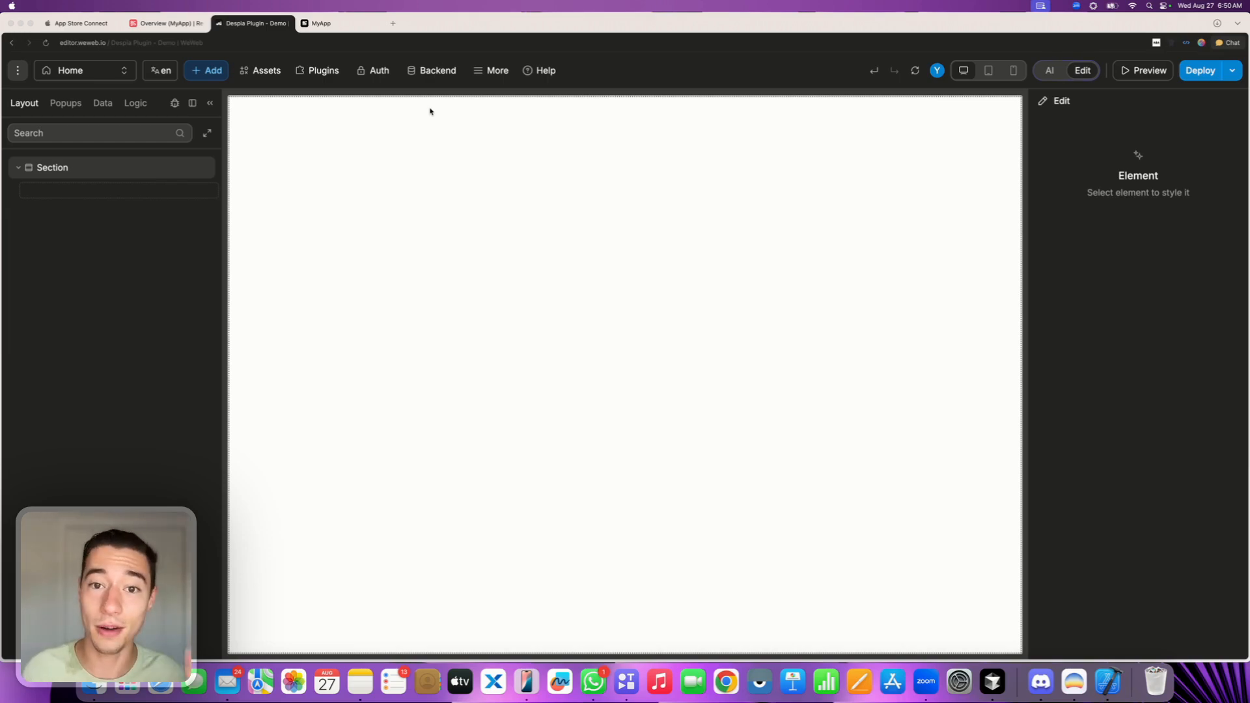
Look through the project's added and available libraries, including DESPIA - PROVIDER, and close the list
left_click(278, 69)
left_click(260, 70)
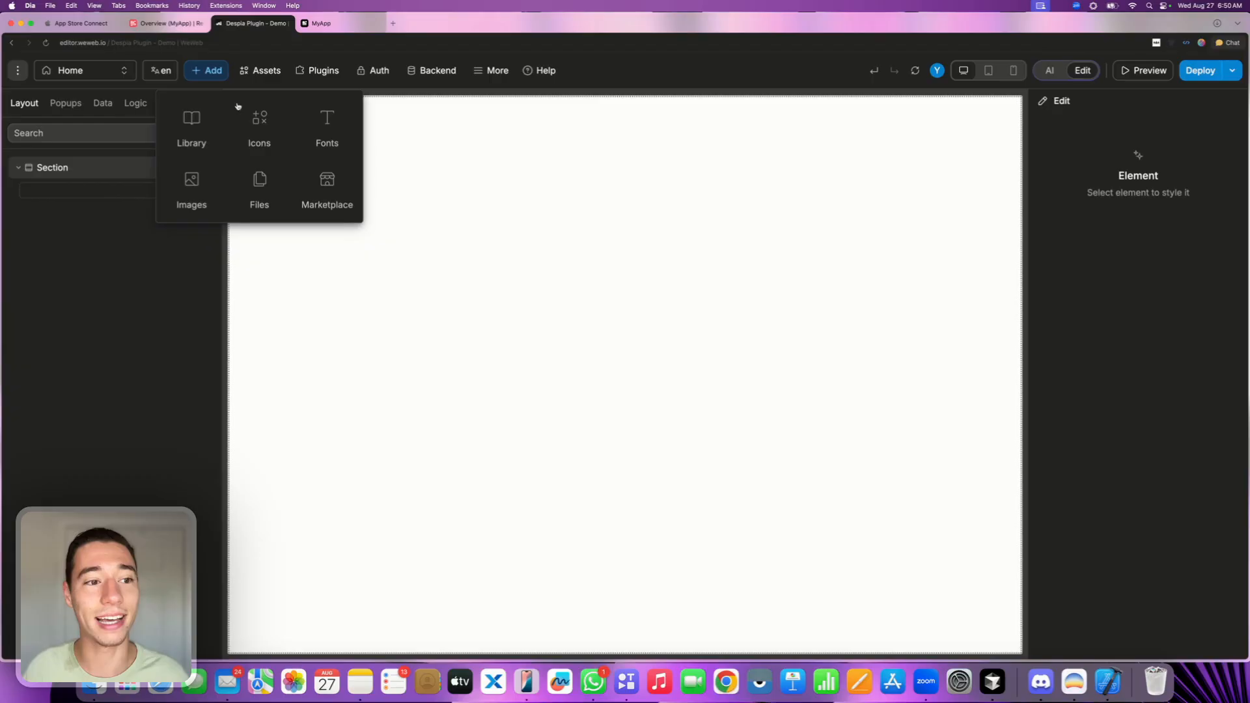
left_click(202, 125)
left_click(187, 105)
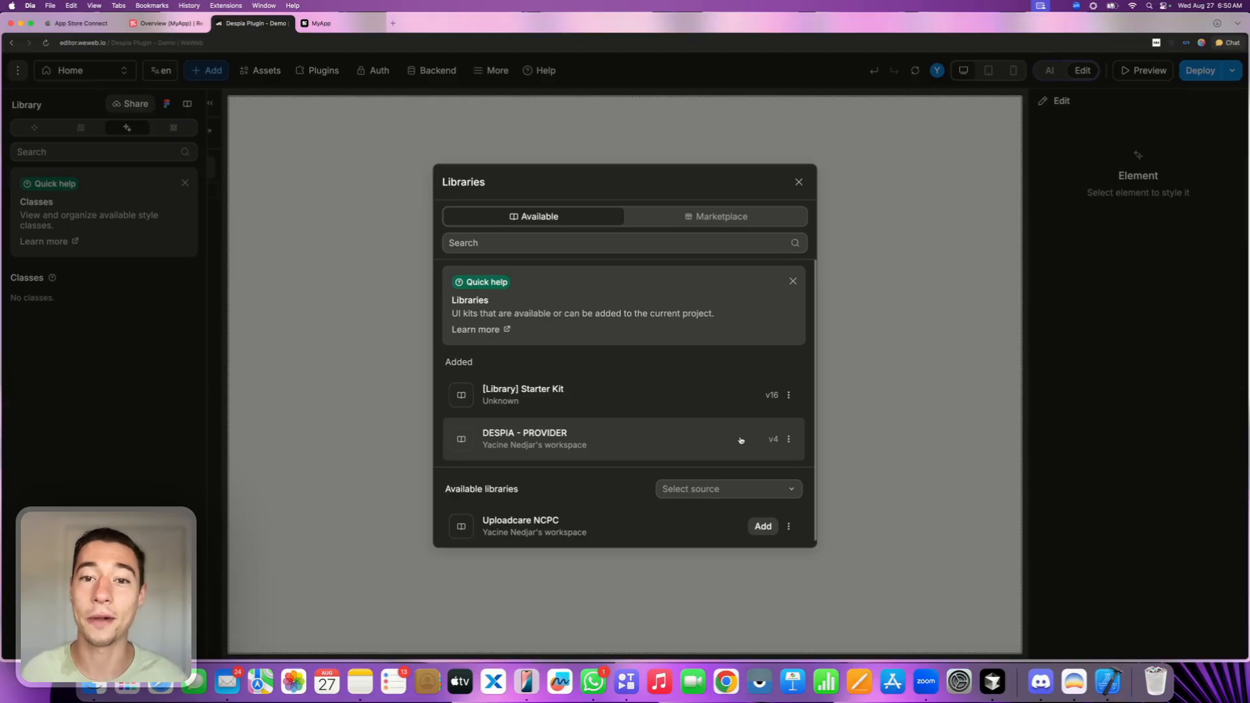
left_click(797, 182)
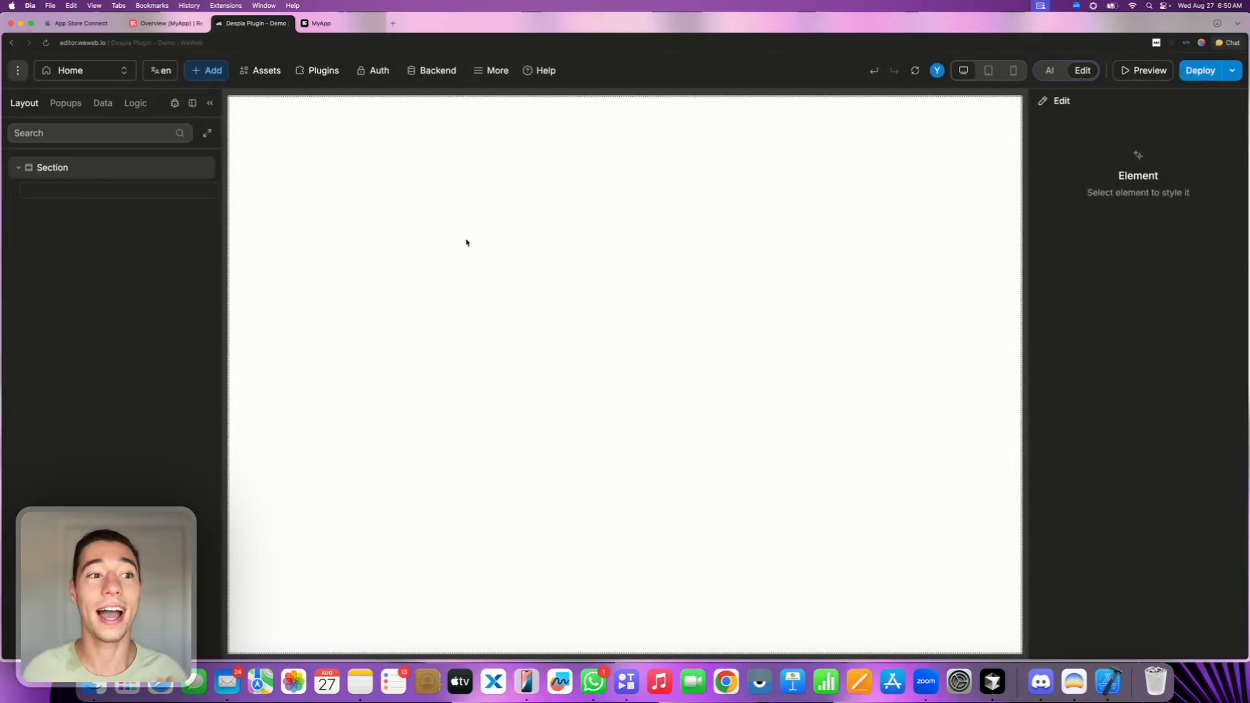
Add the Despia Plugin component from the DESPIA - PROVIDER library to the Home page's section
left_click(215, 73)
left_click(16, 134)
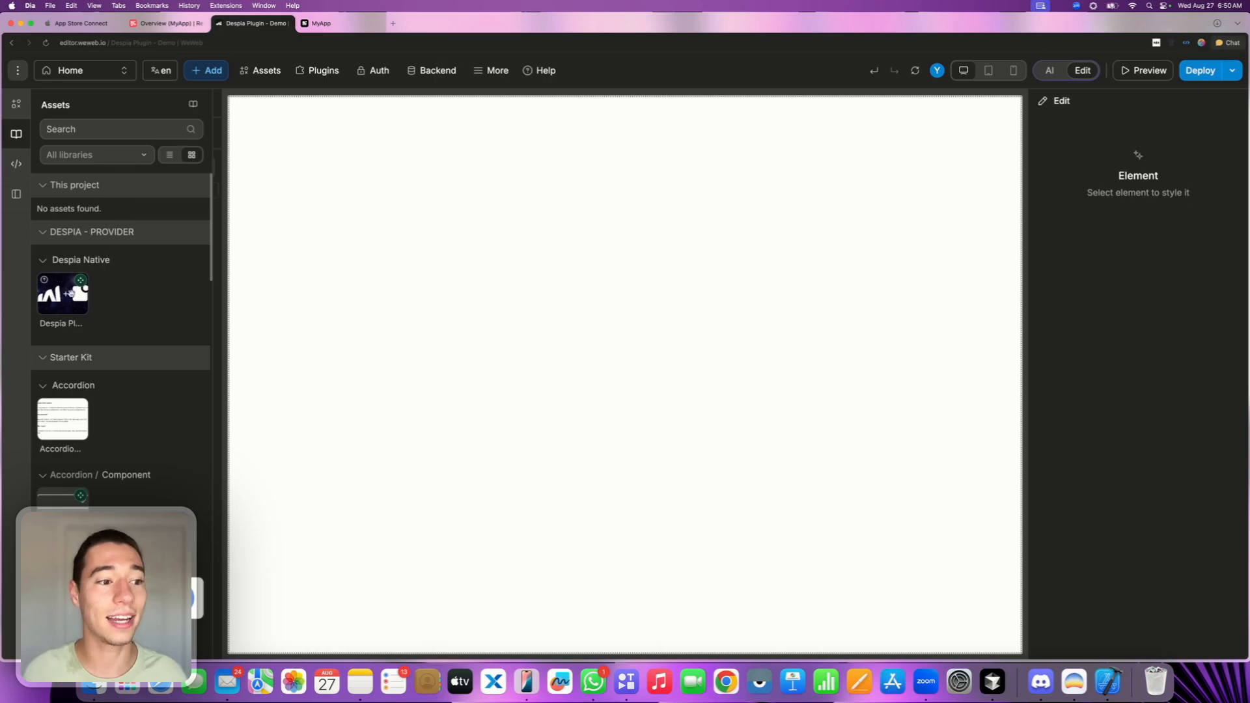
mouse_move(76, 302)
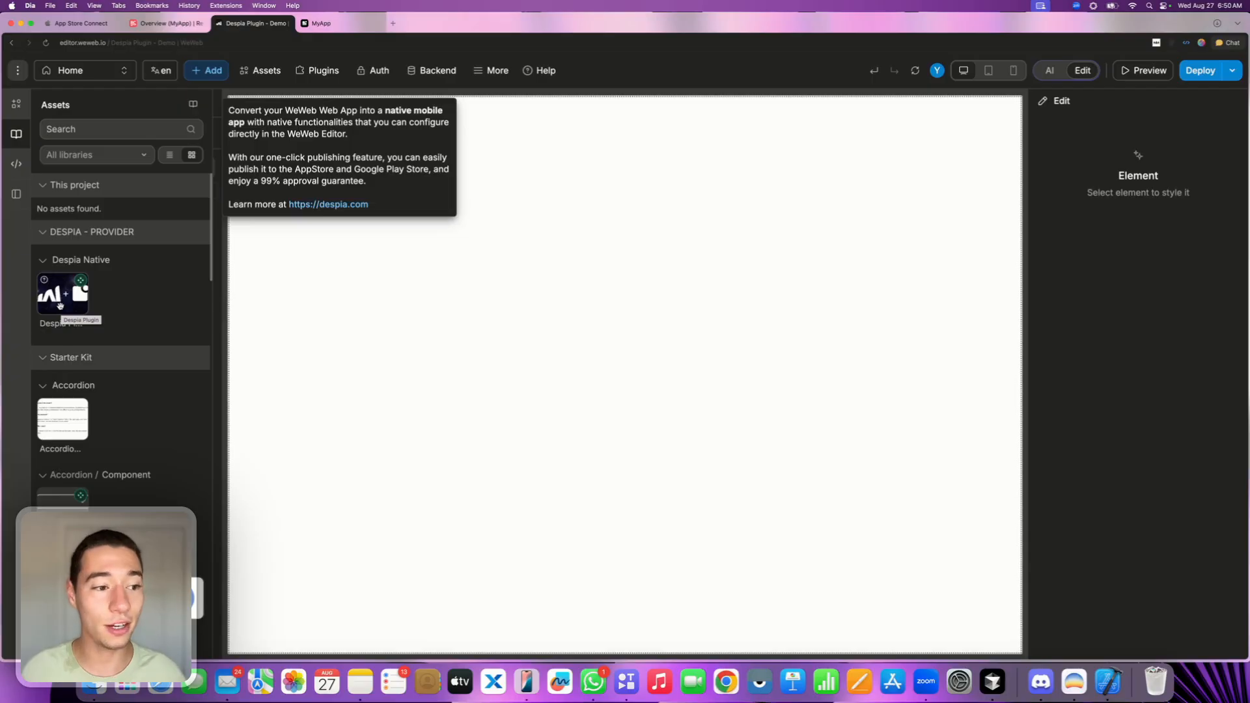
left_click_drag(60, 305, 393, 123)
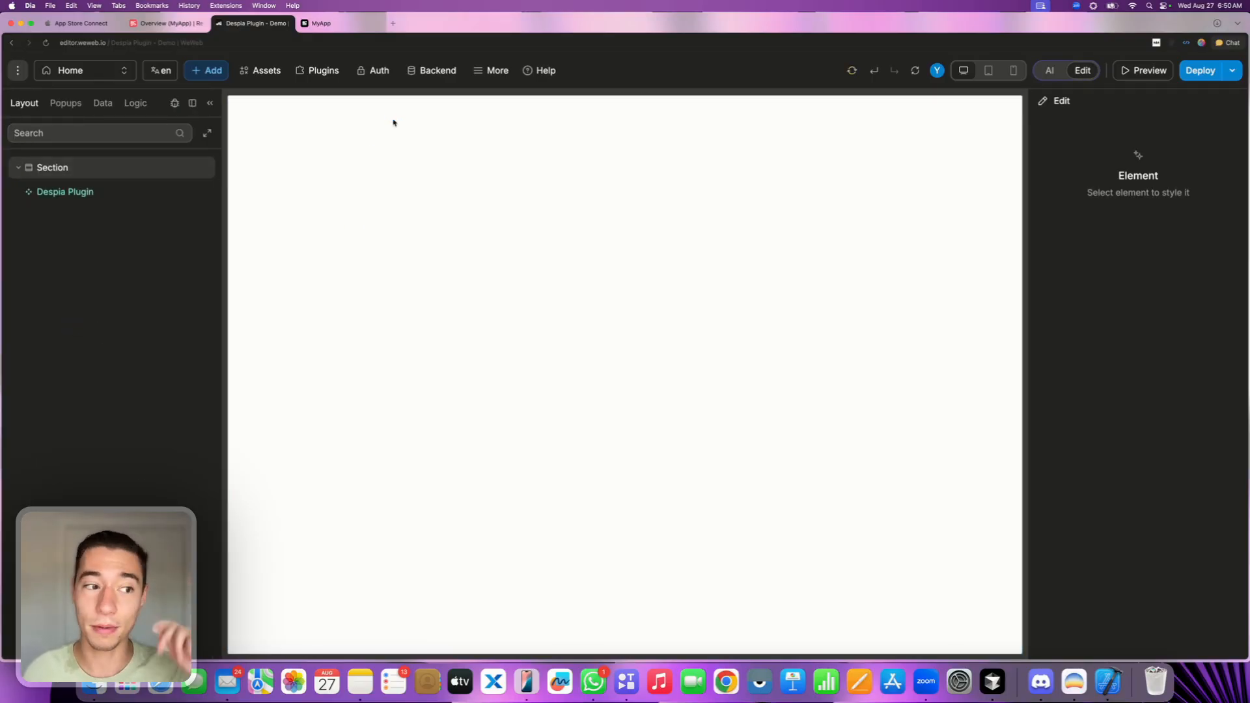
Add a basic Button element to the section and place the Despia Plugin above it in the layout
left_click(104, 168)
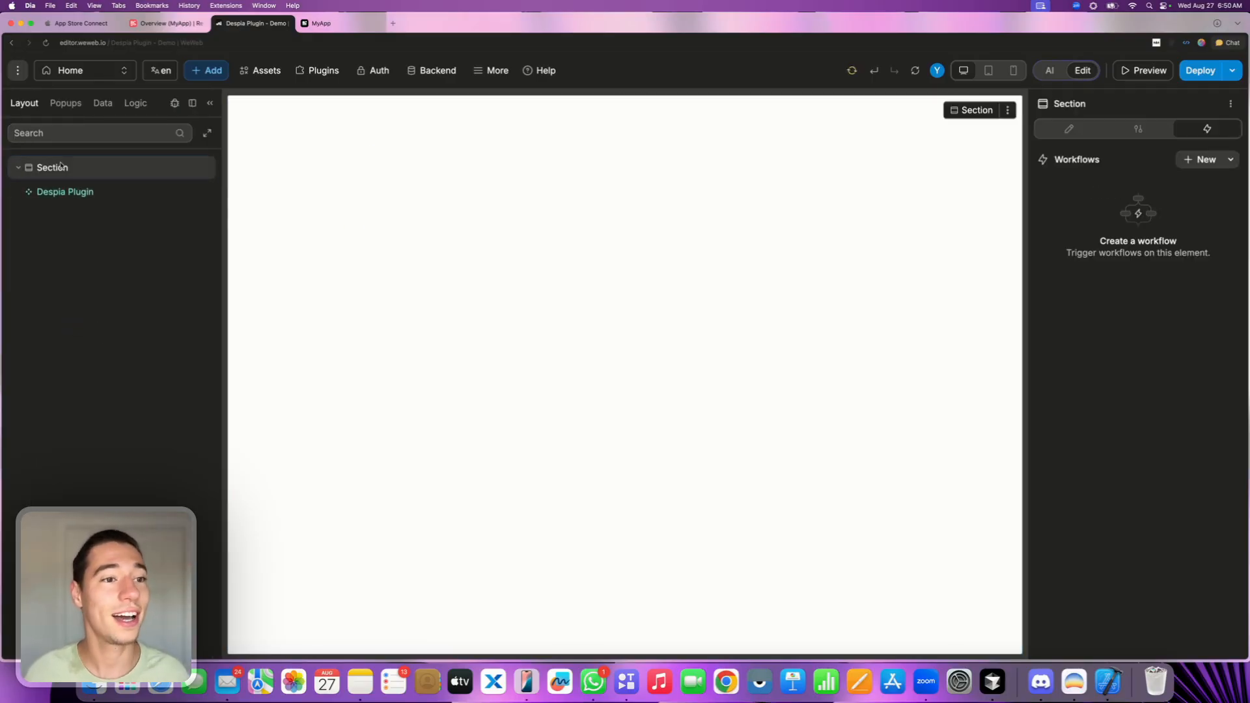
left_click(217, 70)
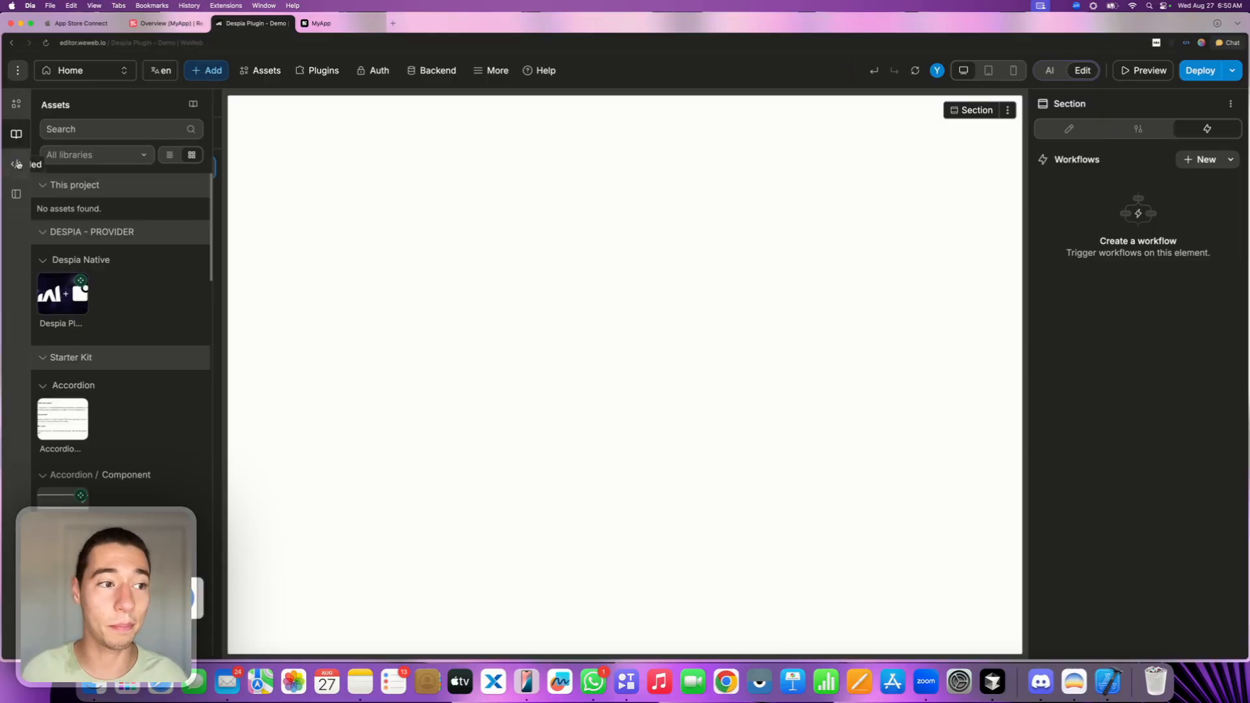
left_click(9, 104)
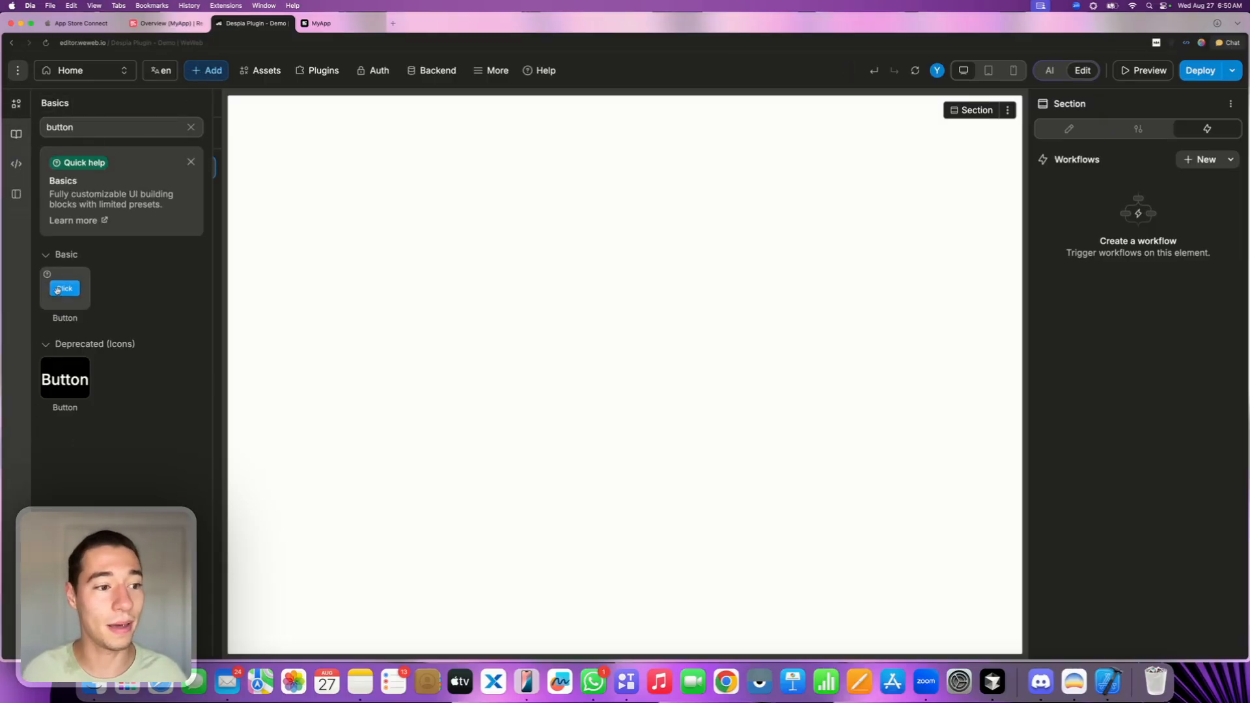
left_click_drag(61, 284, 622, 304)
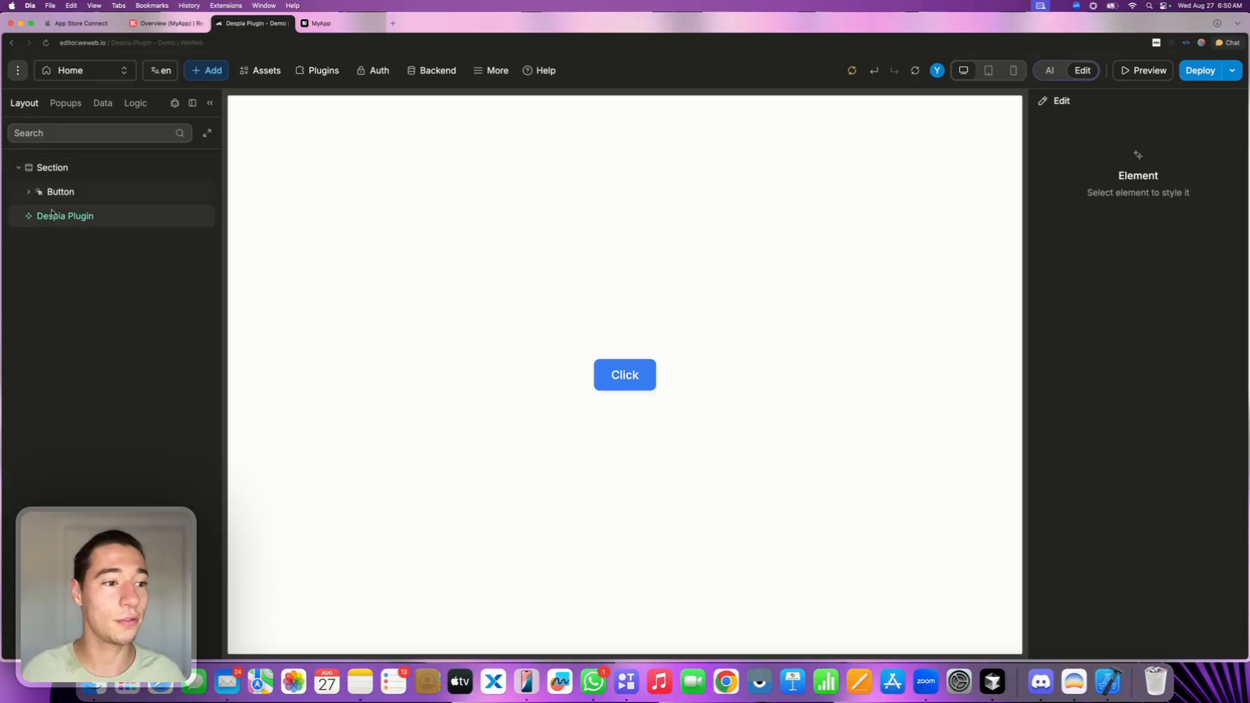
left_click_drag(48, 223, 46, 185)
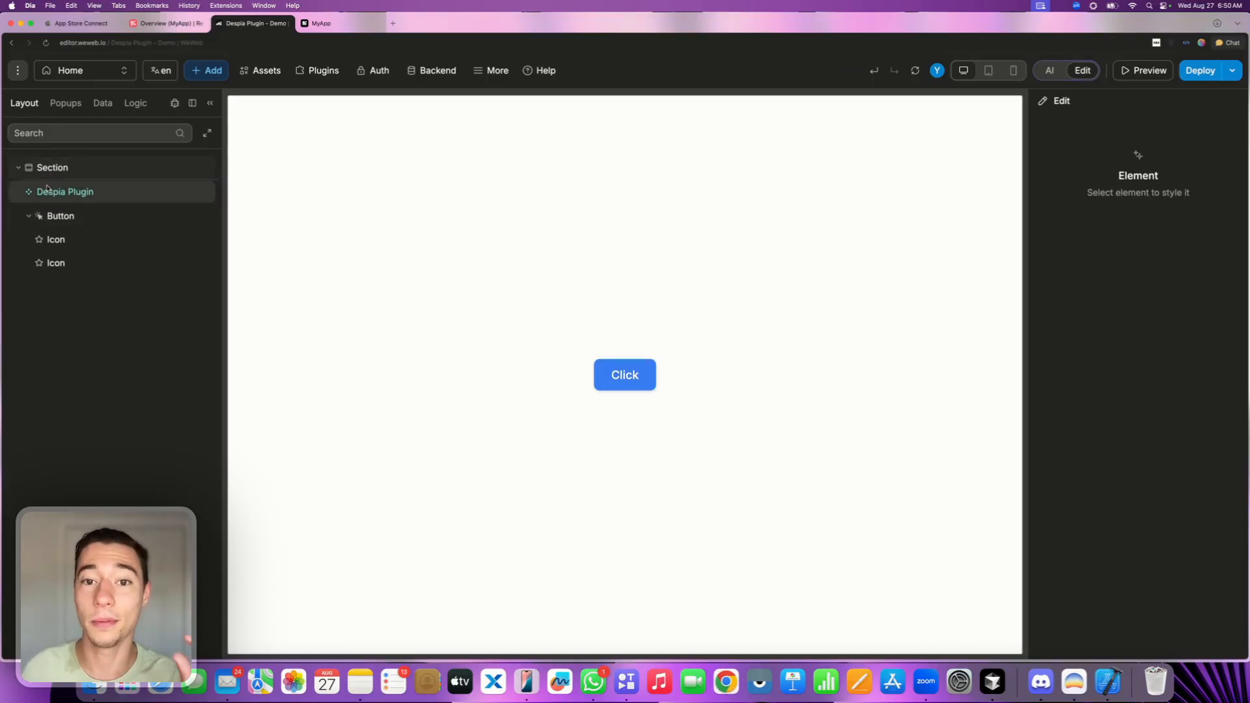
Change the button's label to "Purchase"
left_click(609, 375)
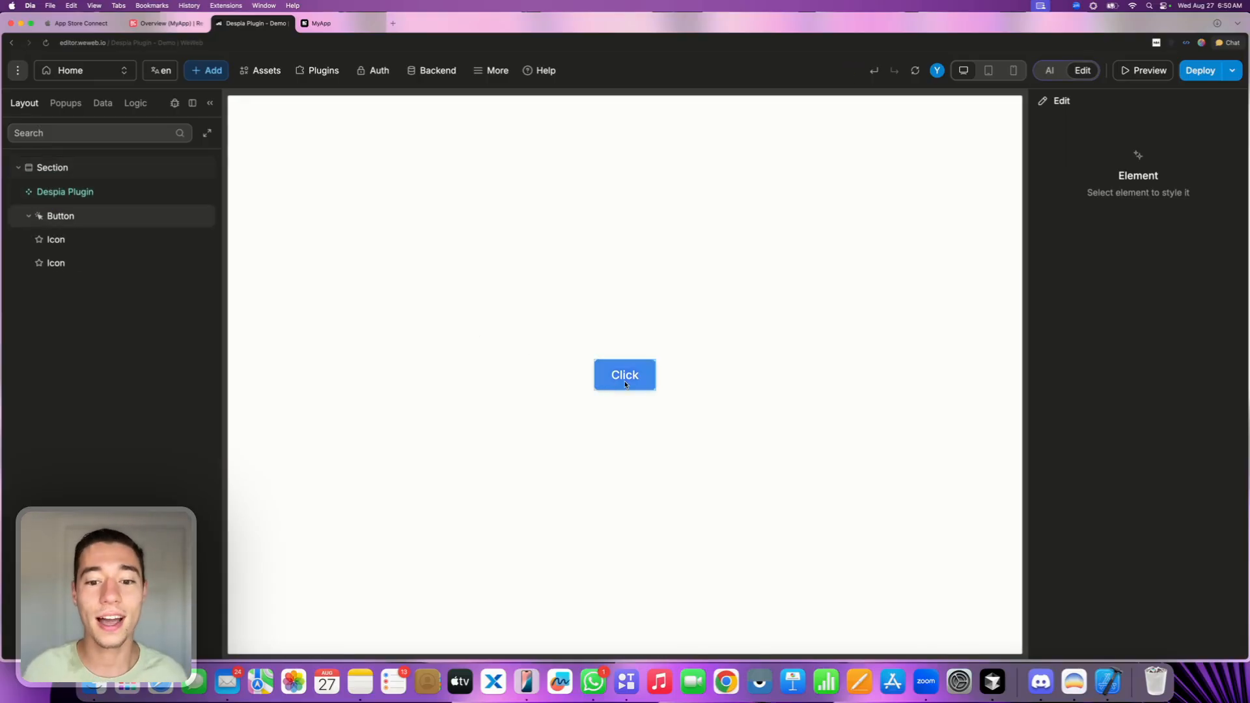
double_click(634, 376)
type("Pur")
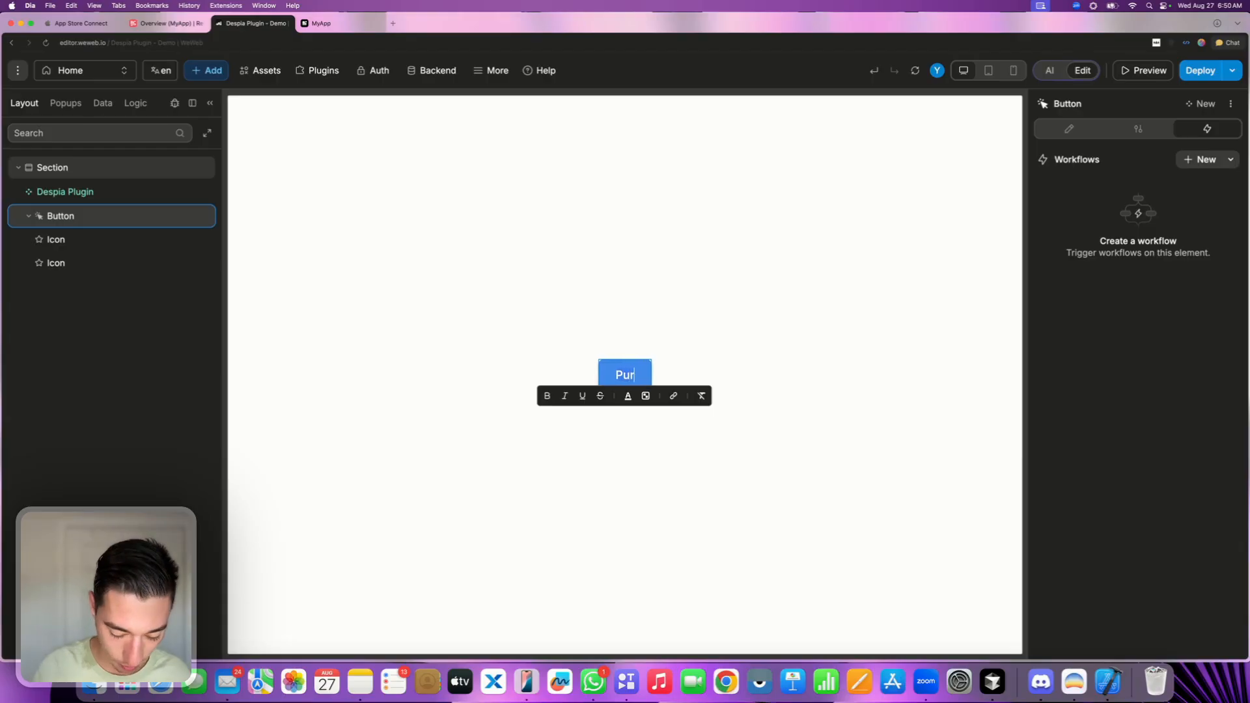
type("chase")
left_click(647, 398)
Duplicate the Purchase button and label the copy "Subscription"
right_click(643, 374)
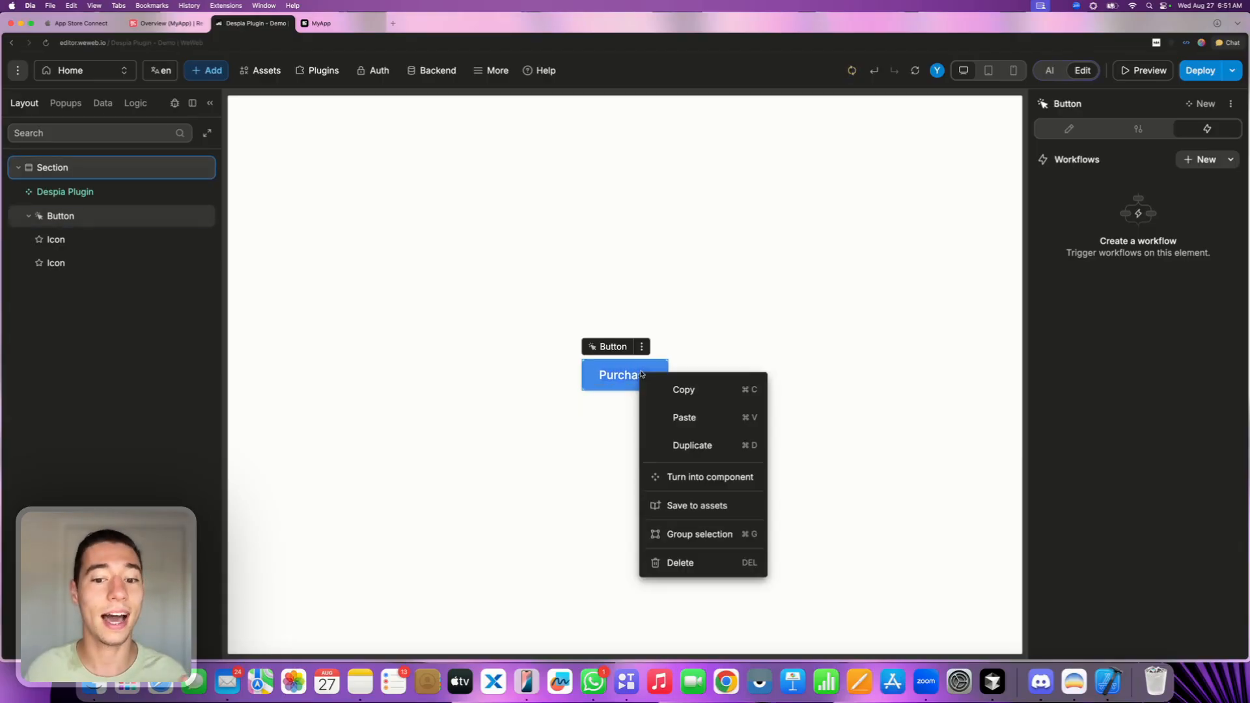
left_click(692, 445)
left_click(636, 390)
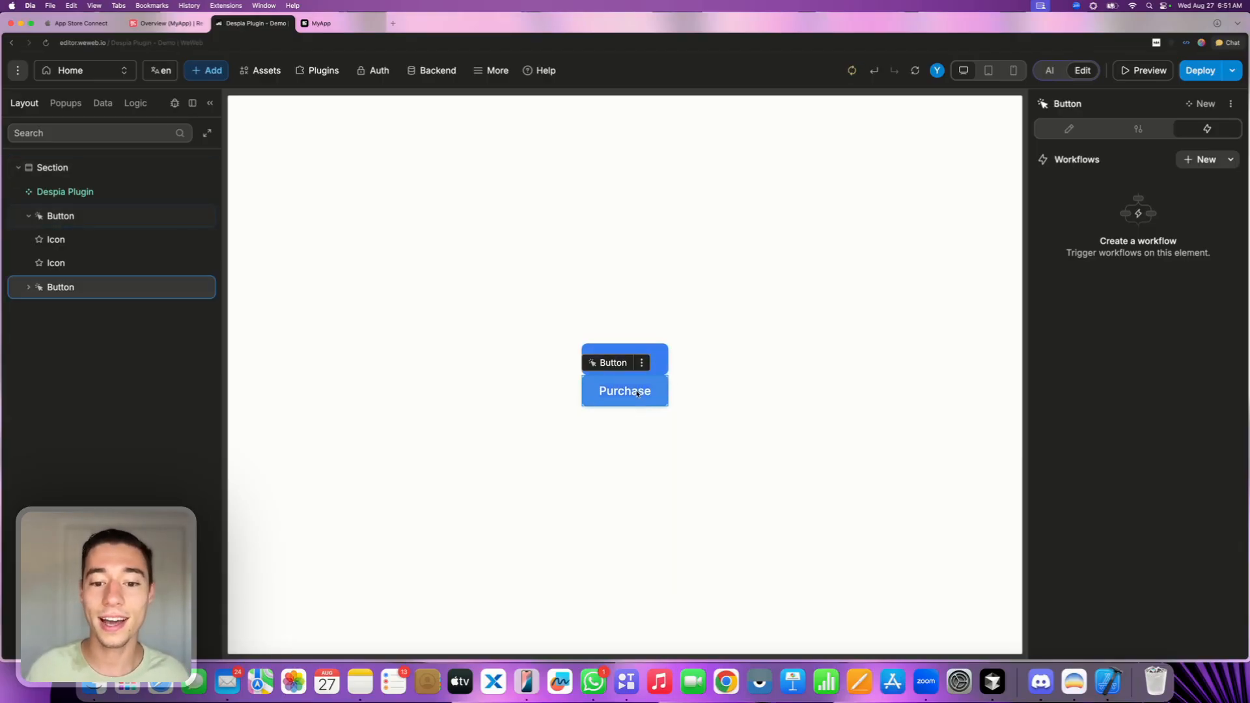
left_click(636, 391)
double_click(636, 391)
key("BackSpace")
type("S")
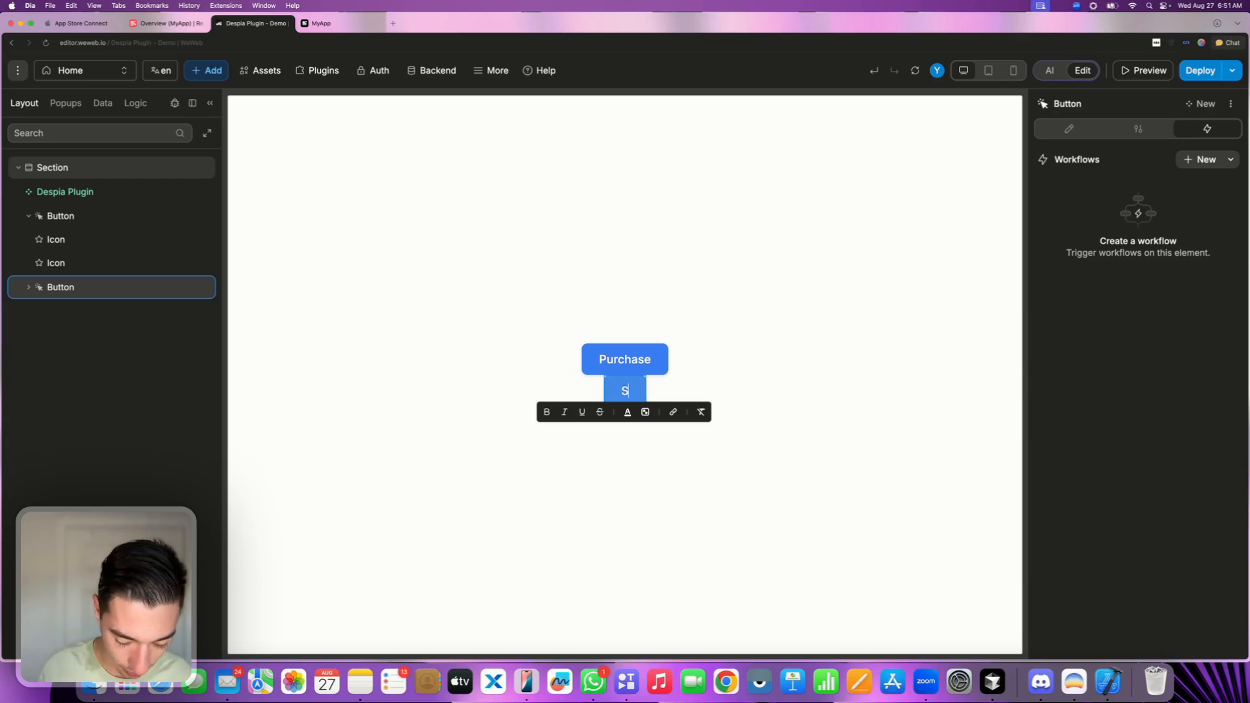
type("ubscri")
key("BackSpace")
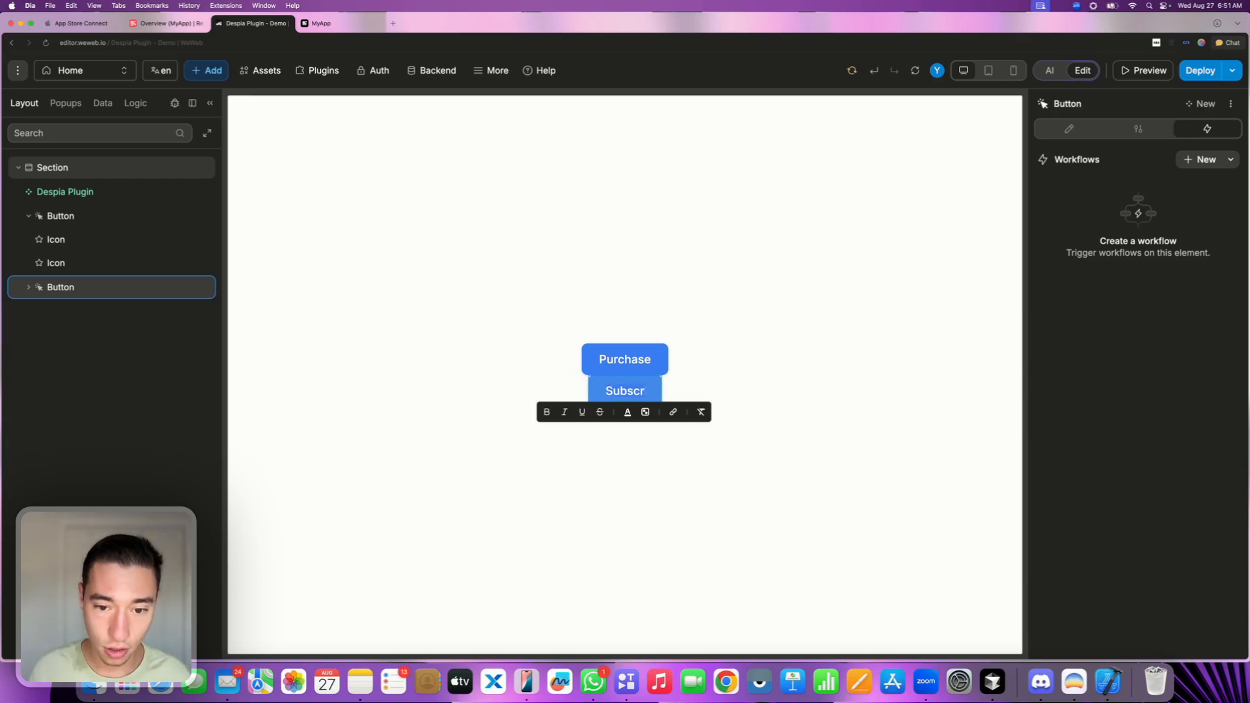
type("iption")
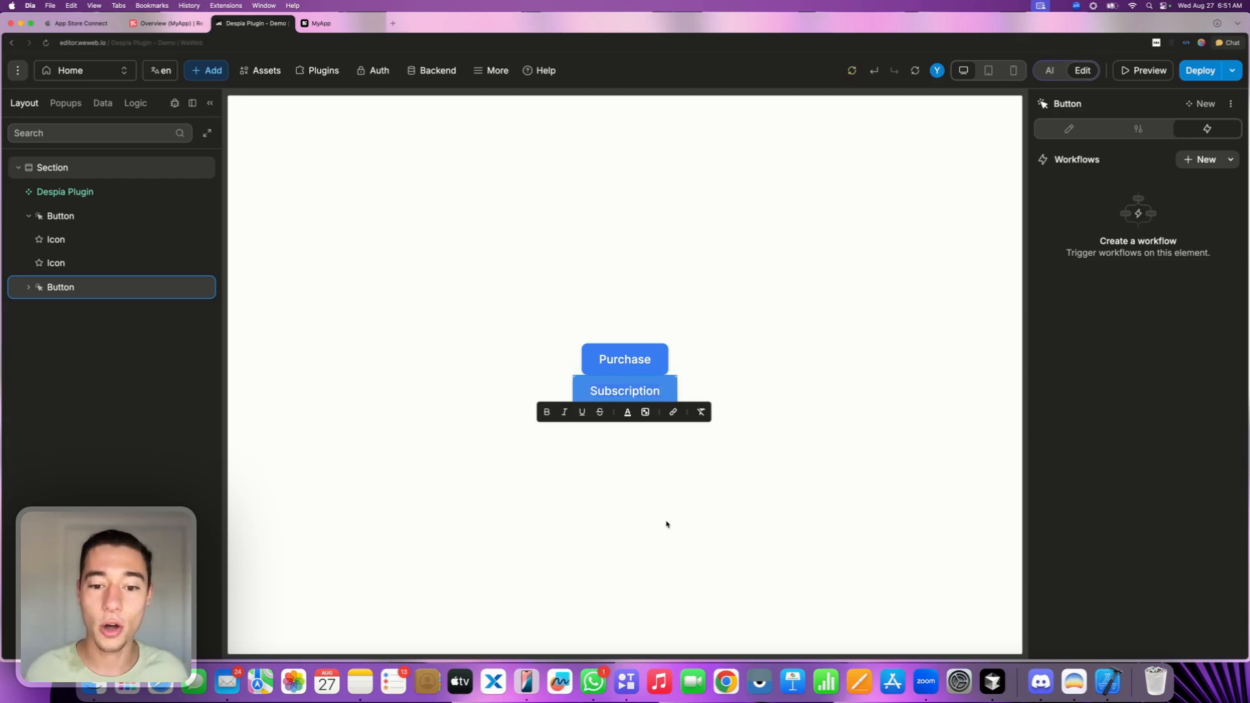
left_click(666, 524)
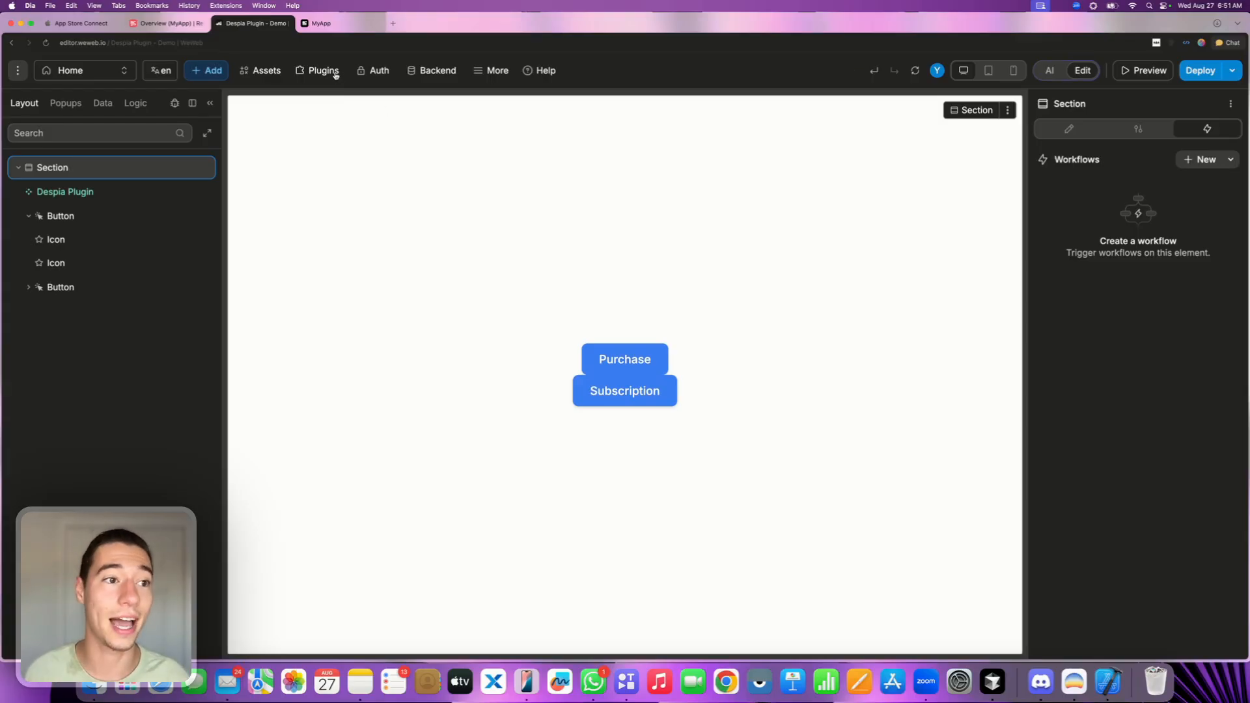
Switch to the MyApp project in Despia Studio and examine the RevenueCat integration's API key and project ID fields
left_click(345, 24)
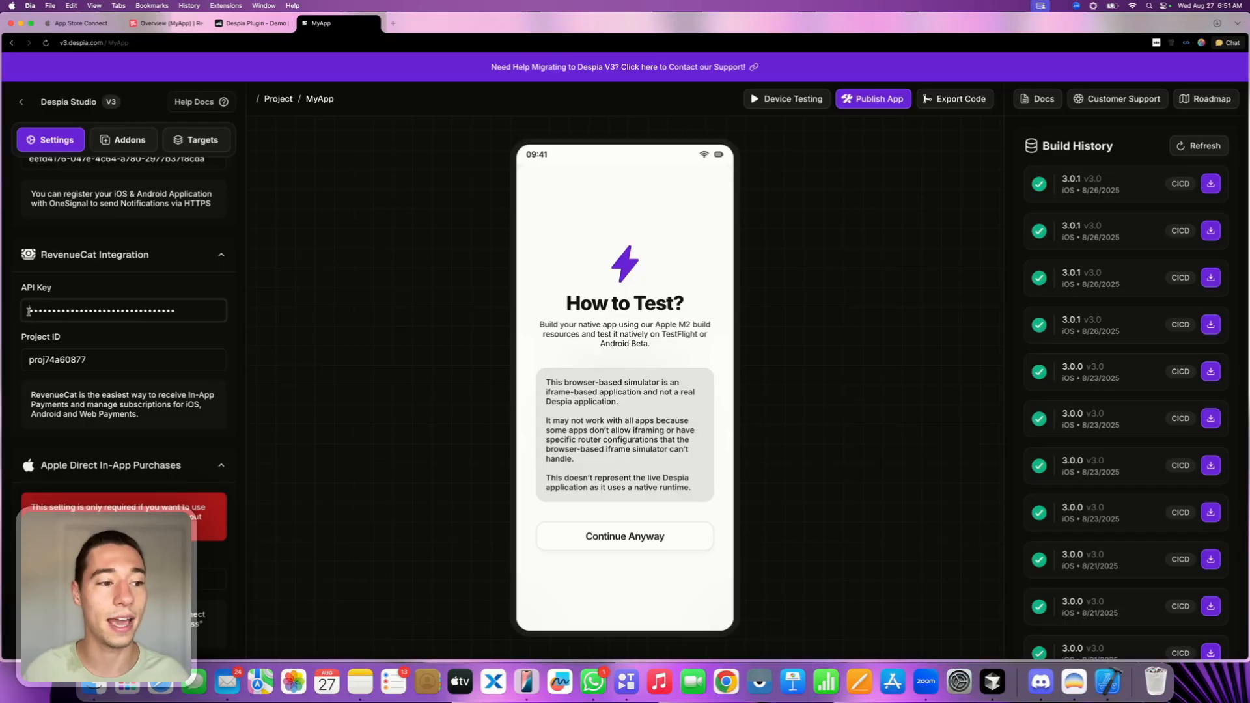
left_click_drag(30, 313, 195, 316)
left_click(110, 363)
left_click_drag(122, 362, 23, 359)
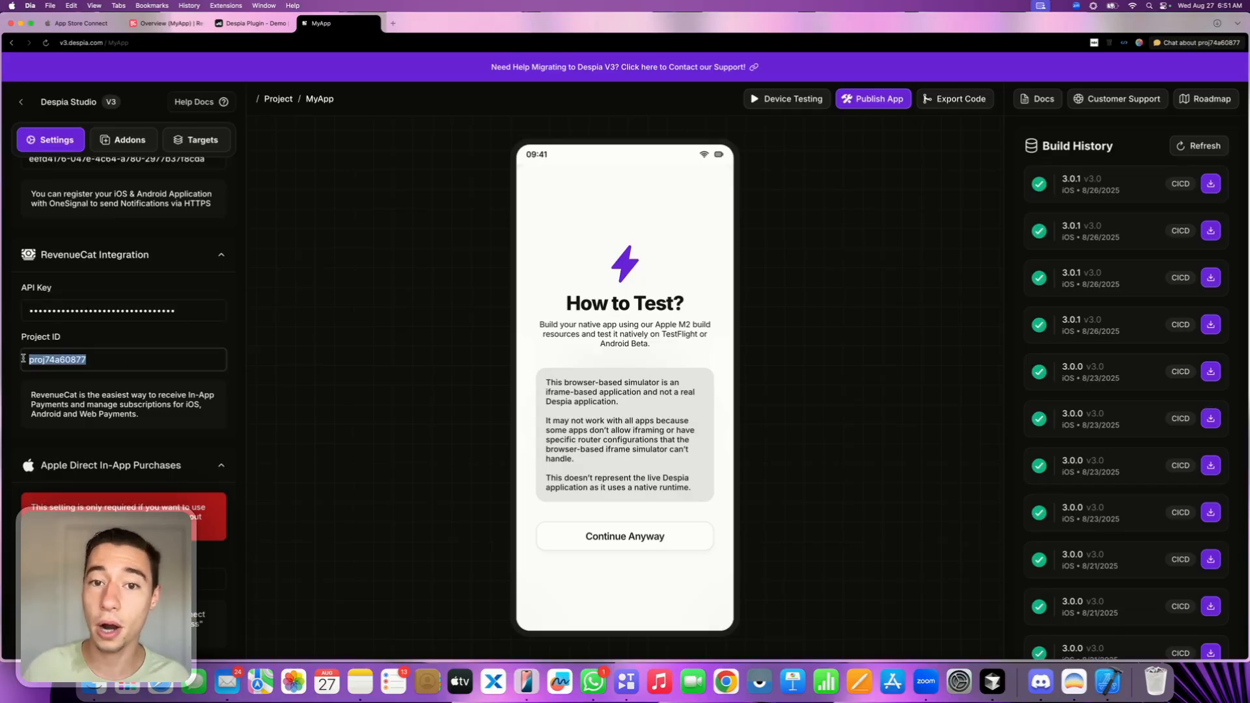
left_click(35, 313)
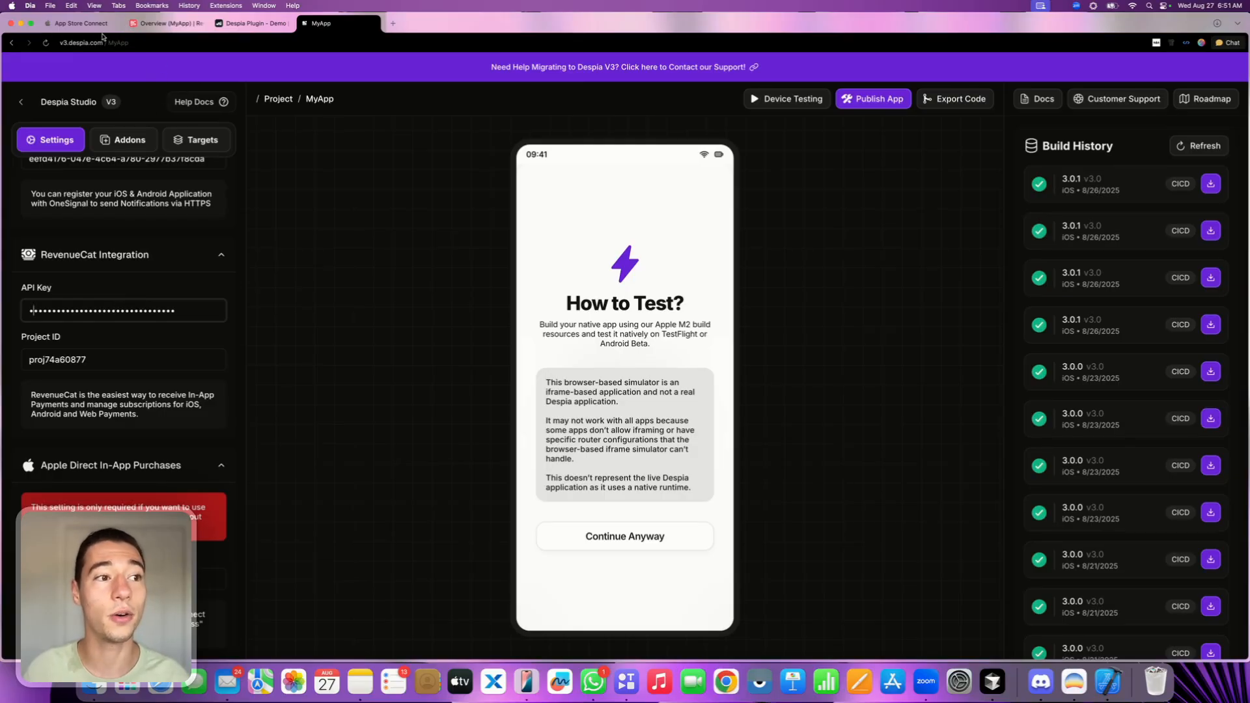
Switch to RevenueCat and copy the public SDK API key of MyApp (App Store) from the project's API keys
left_click(167, 24)
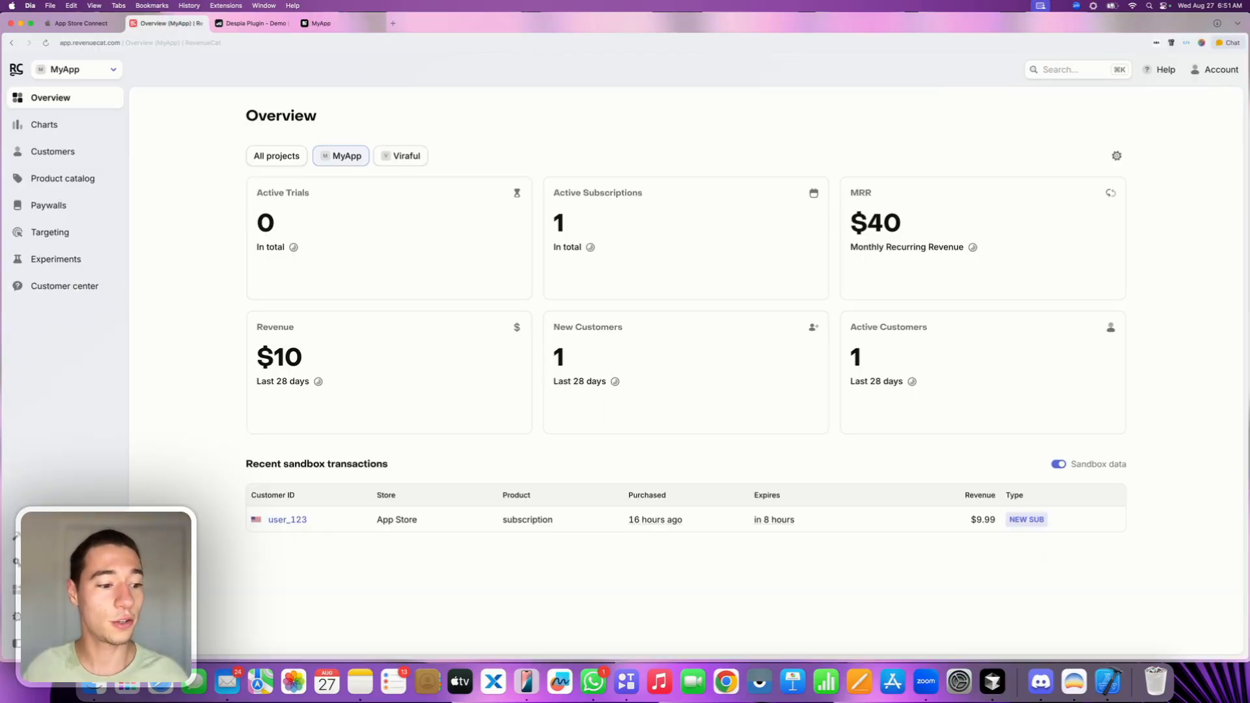
left_click(16, 562)
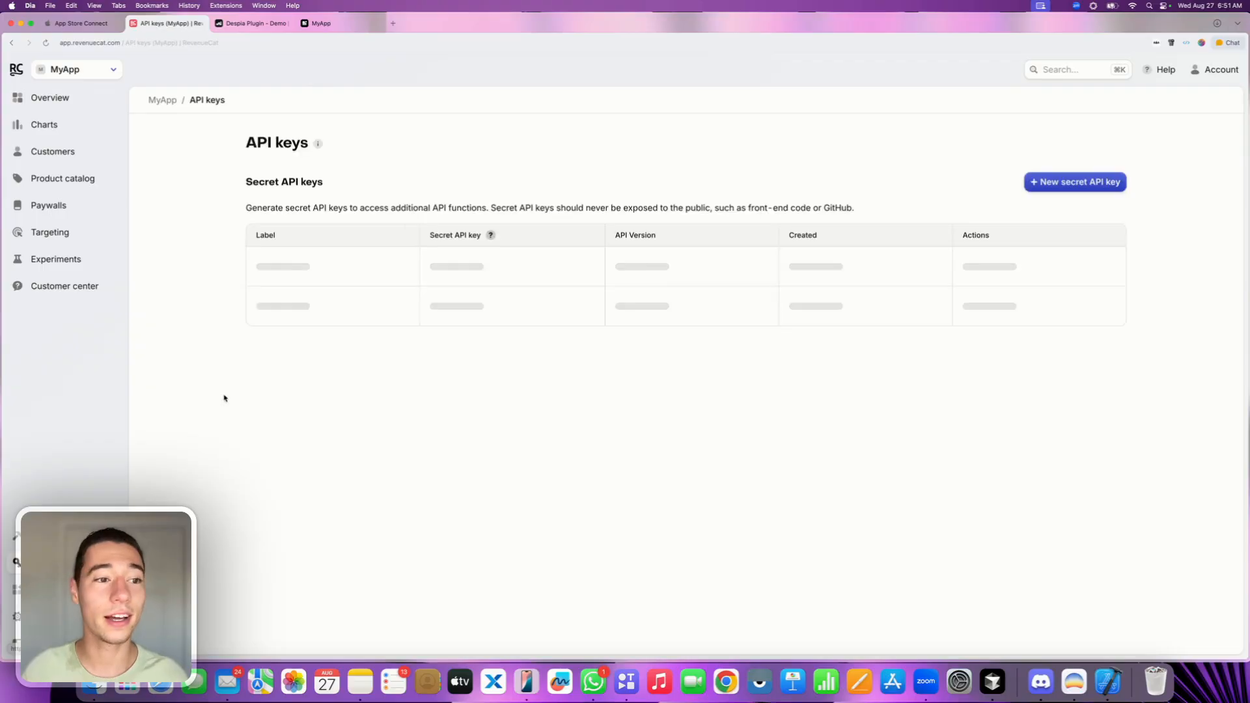
left_click(557, 392)
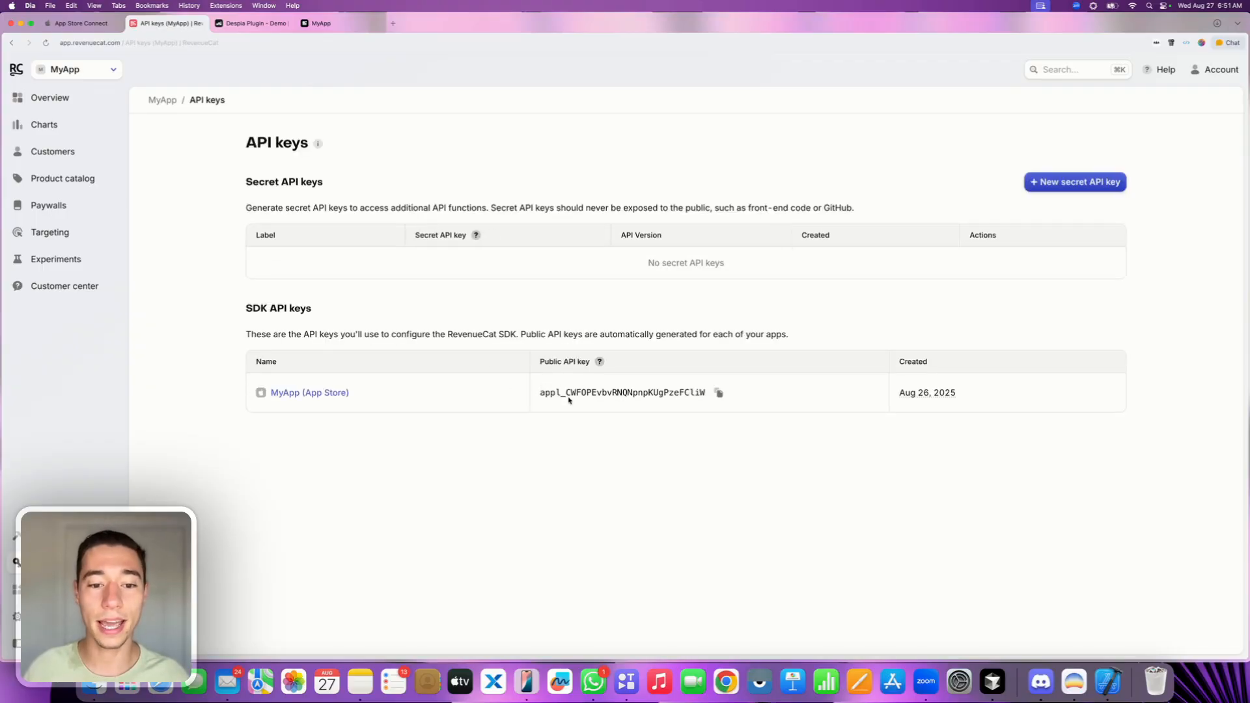
left_click_drag(239, 315, 328, 308)
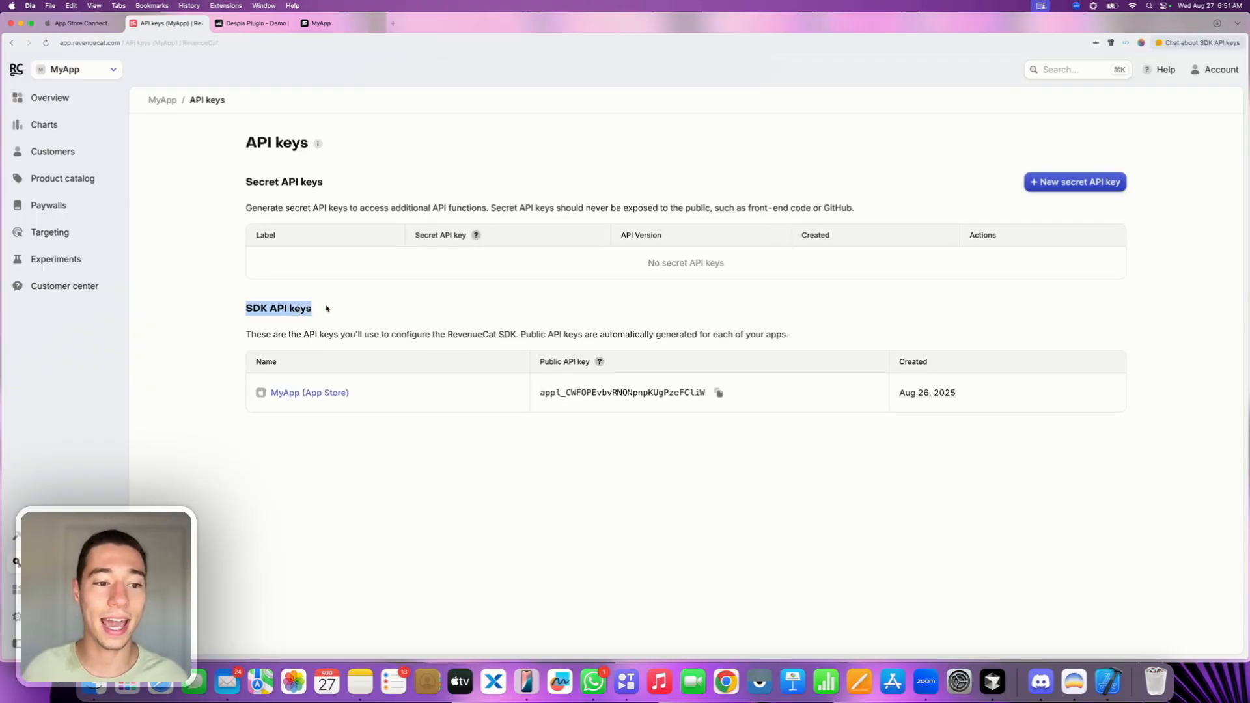
left_click(718, 393)
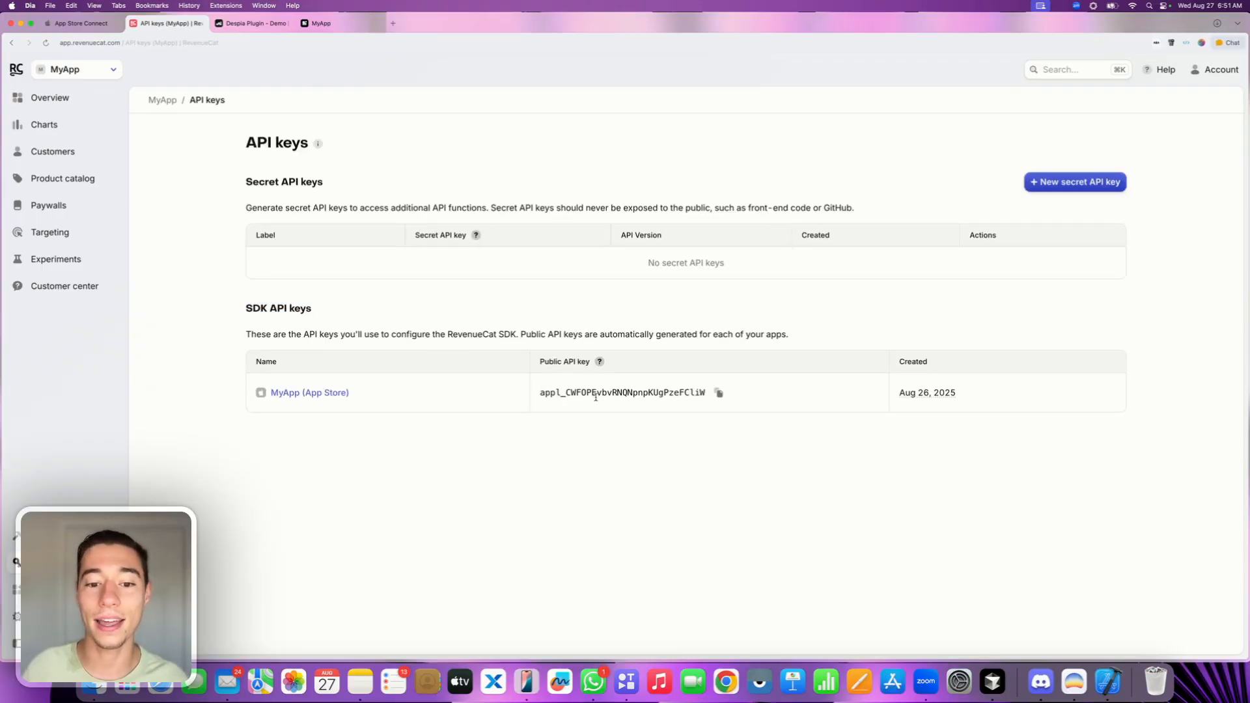
Return to the MyApp project in Despia Studio and select the contents of the RevenueCat API key field
left_click(72, 26)
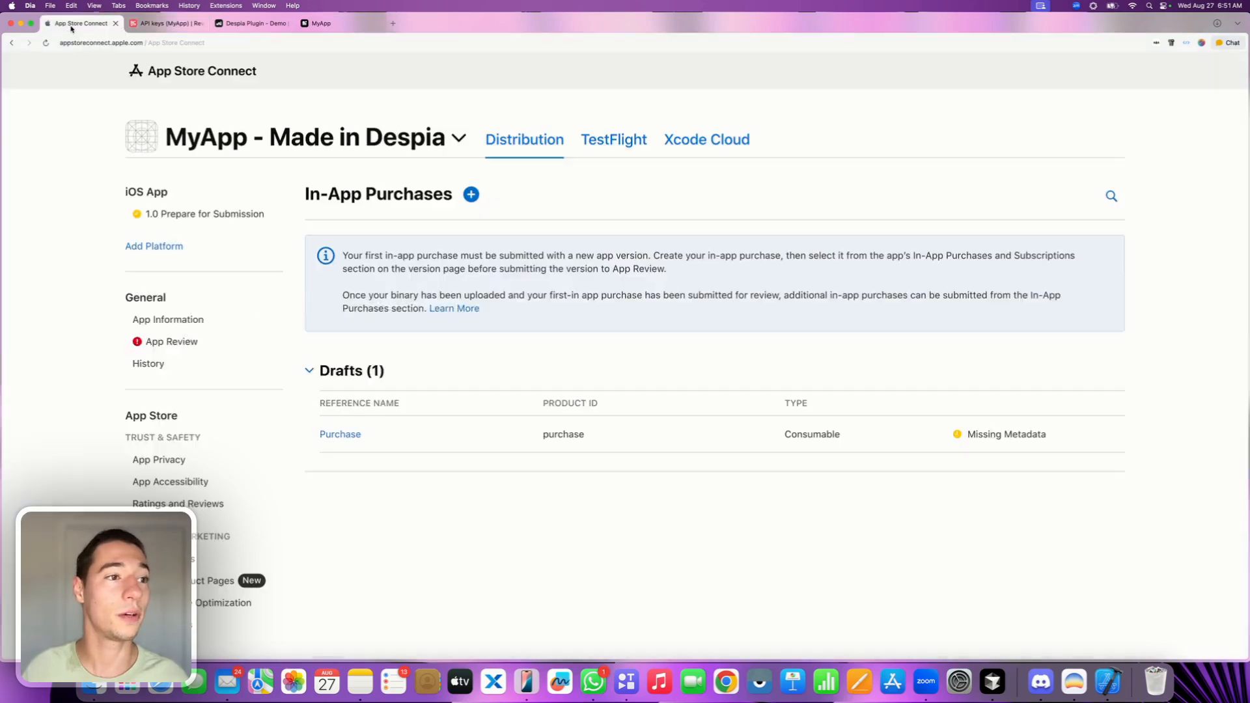
left_click(255, 25)
left_click(326, 24)
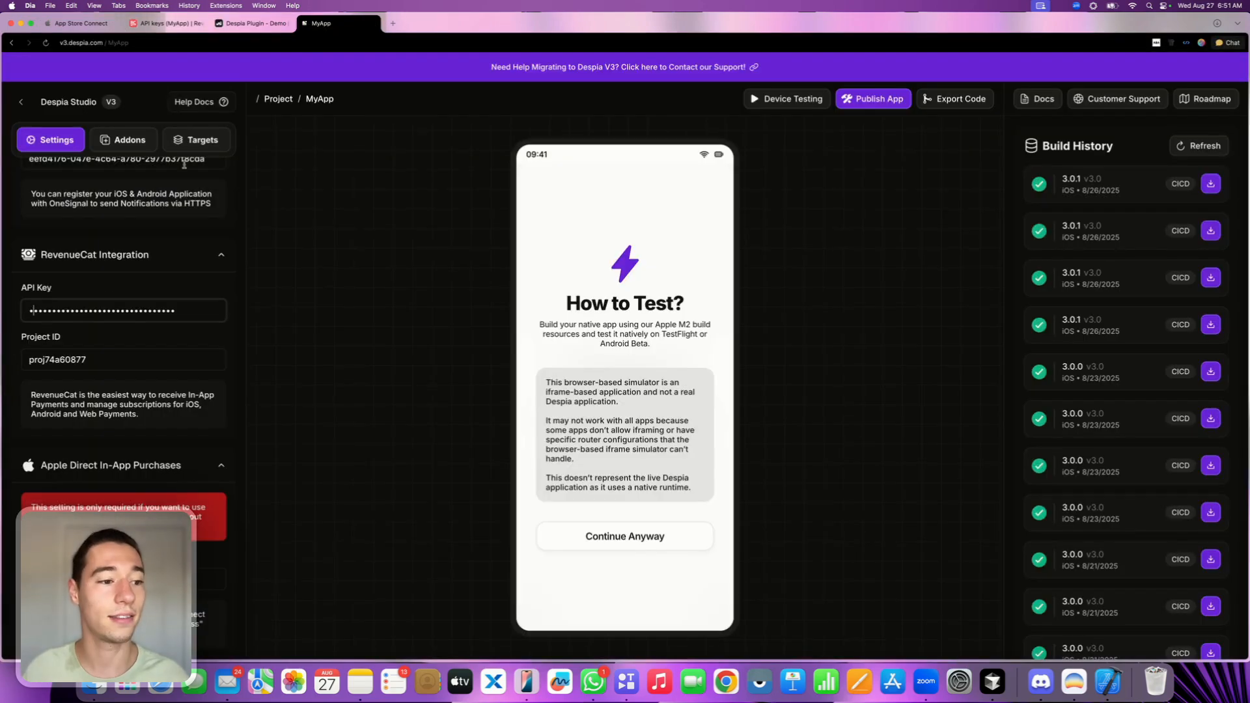
double_click(67, 311)
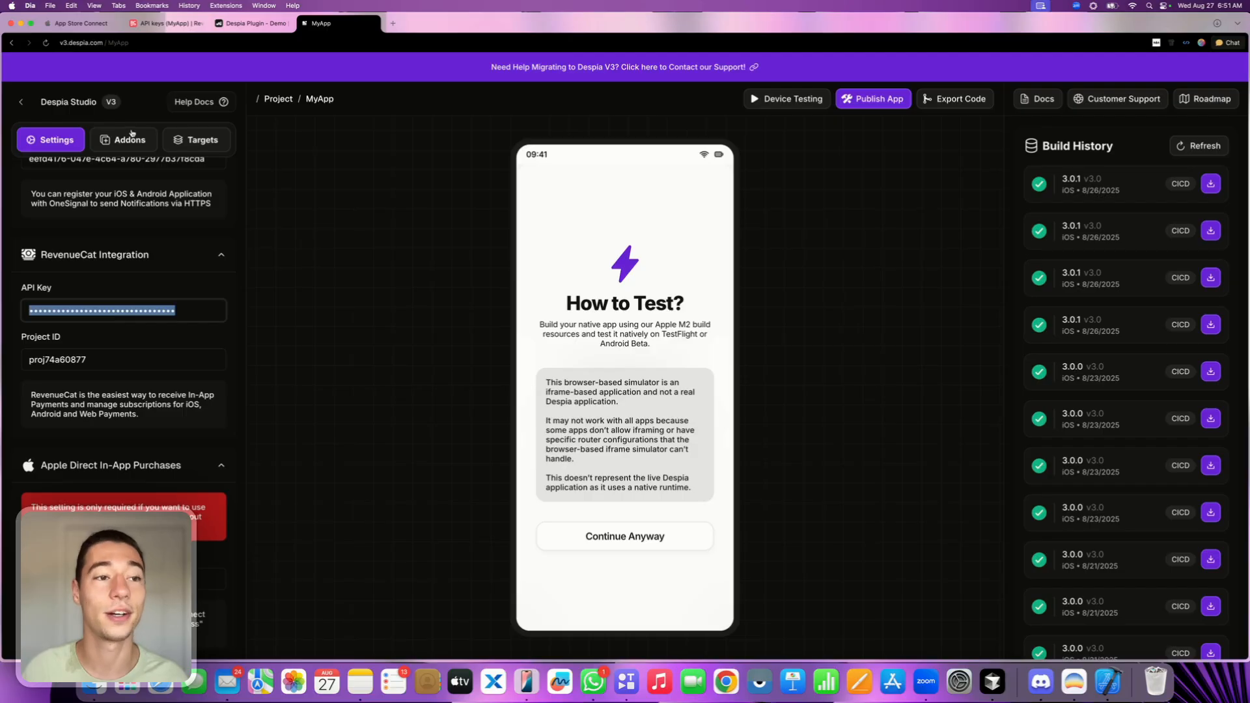
Copy the project ID from RevenueCat's project settings and locate the matching Project ID field in Despia Studio's RevenueCat integration
left_click(167, 23)
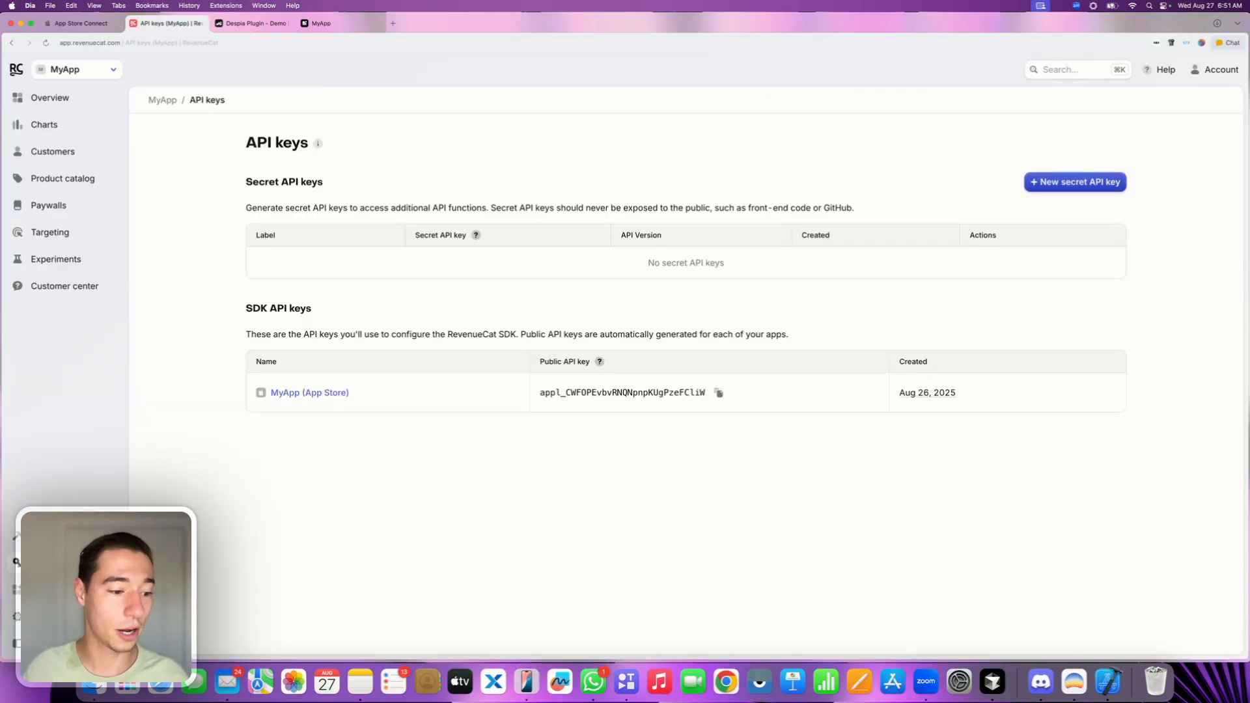
left_click(58, 617)
left_click(472, 285)
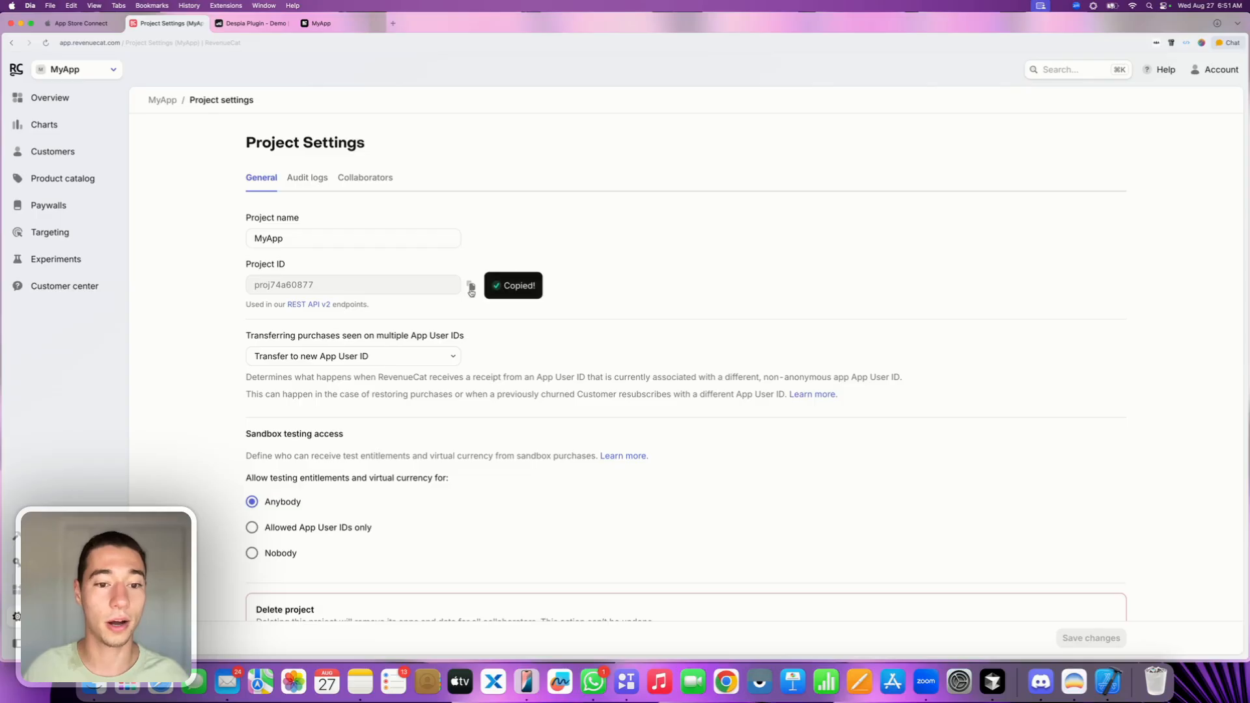
left_click(314, 29)
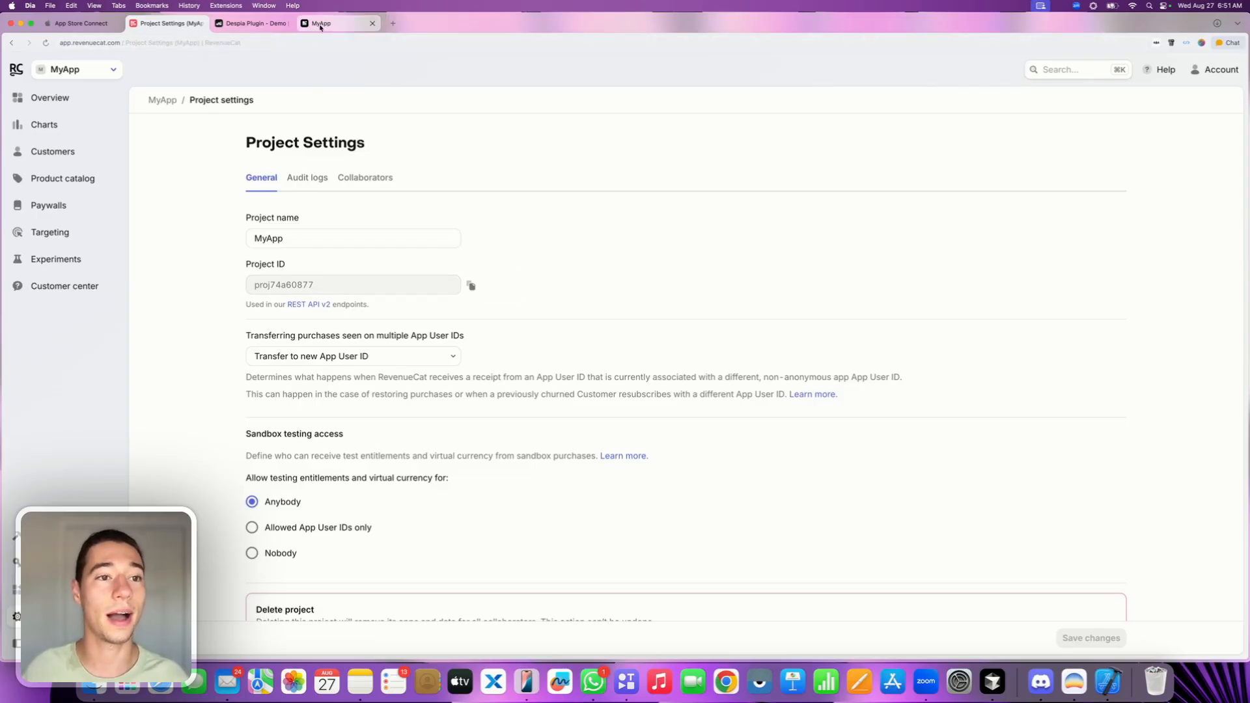
double_click(82, 362)
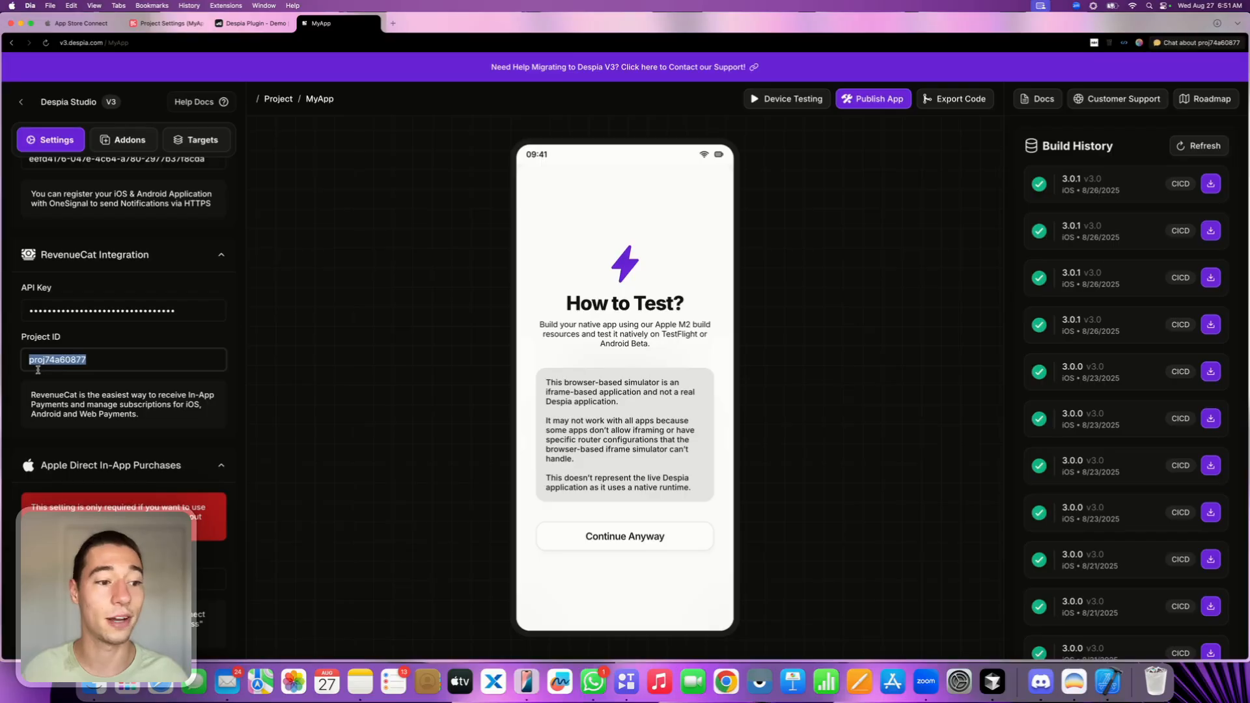
left_click(111, 310)
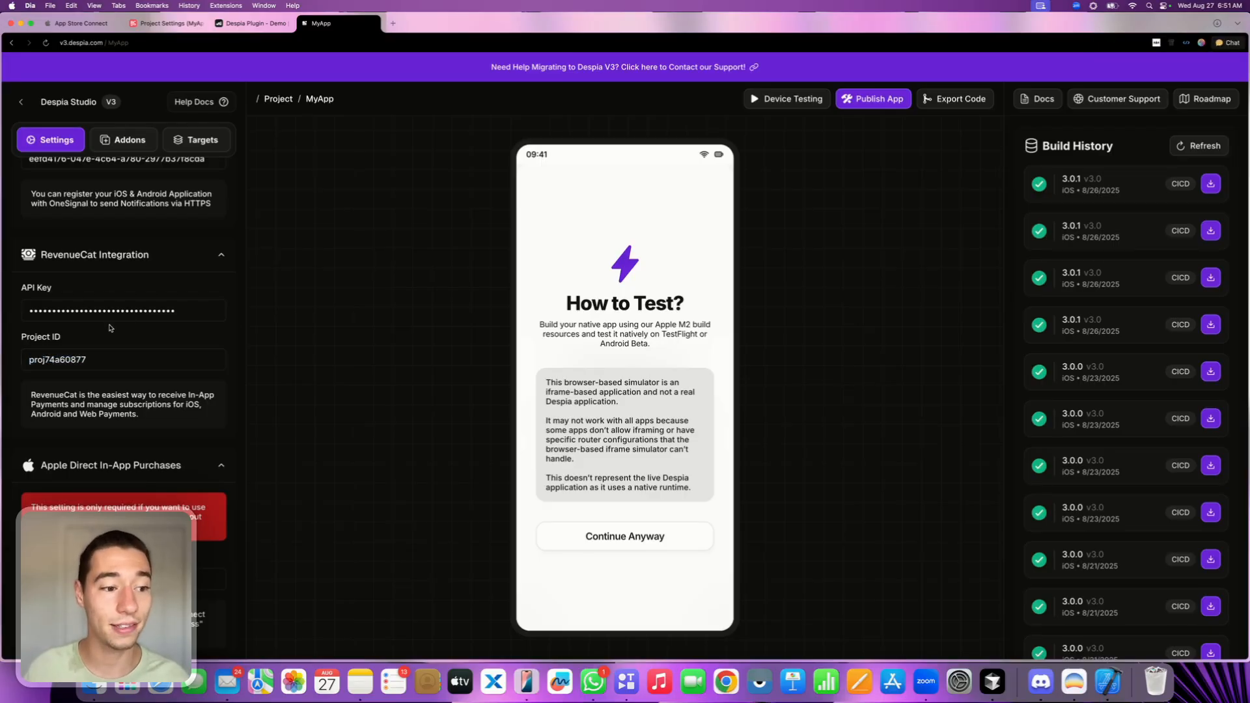
Open MyApp's publishing options in Despia Studio, and view the App Store products in RevenueCat's product catalog
left_click(870, 100)
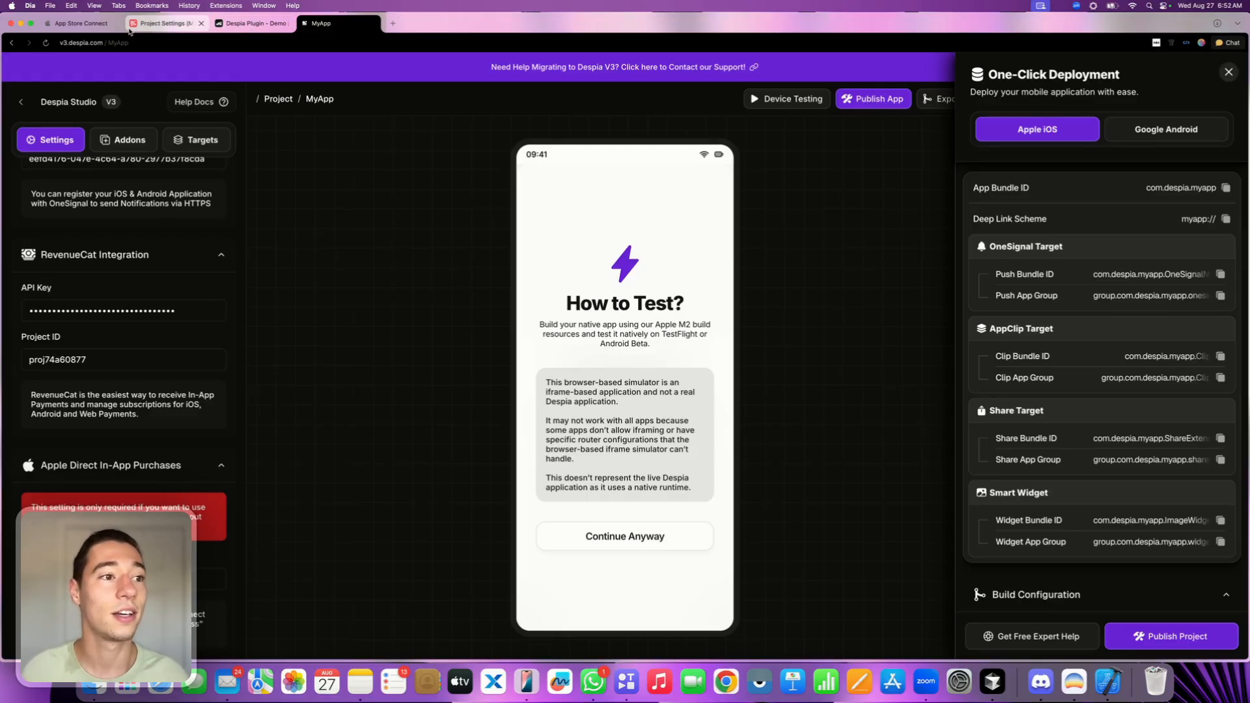
left_click(163, 23)
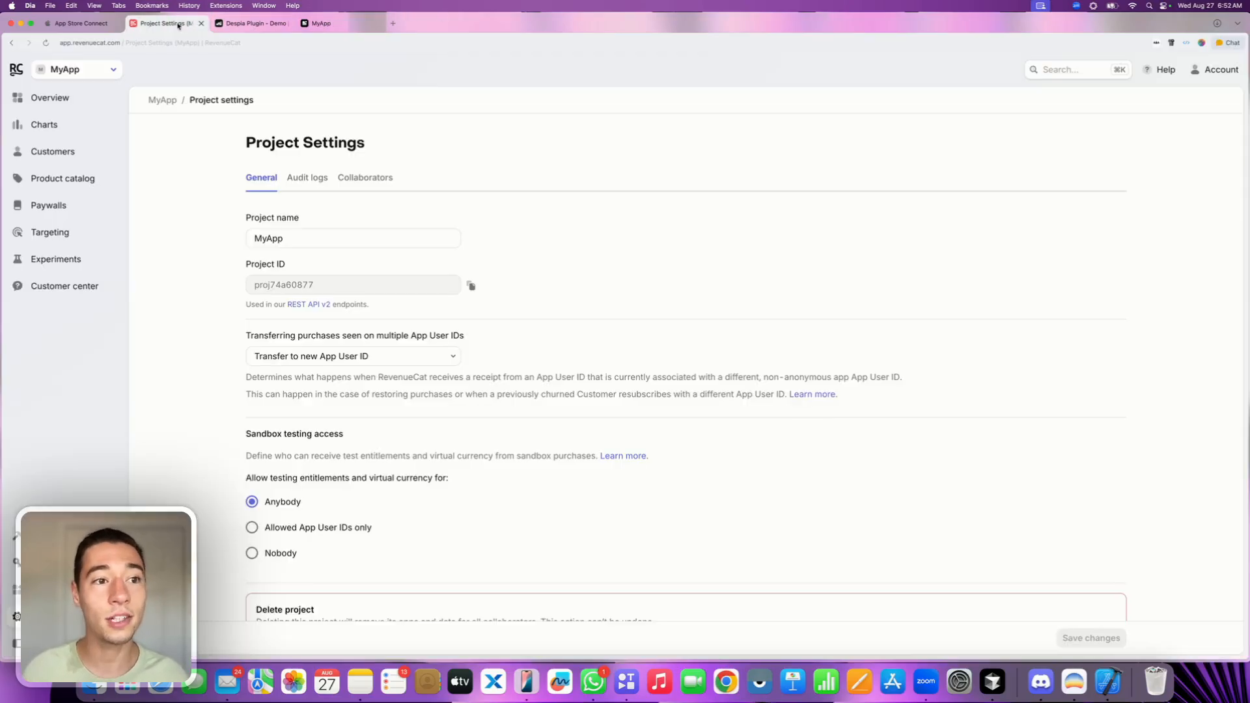
left_click(55, 184)
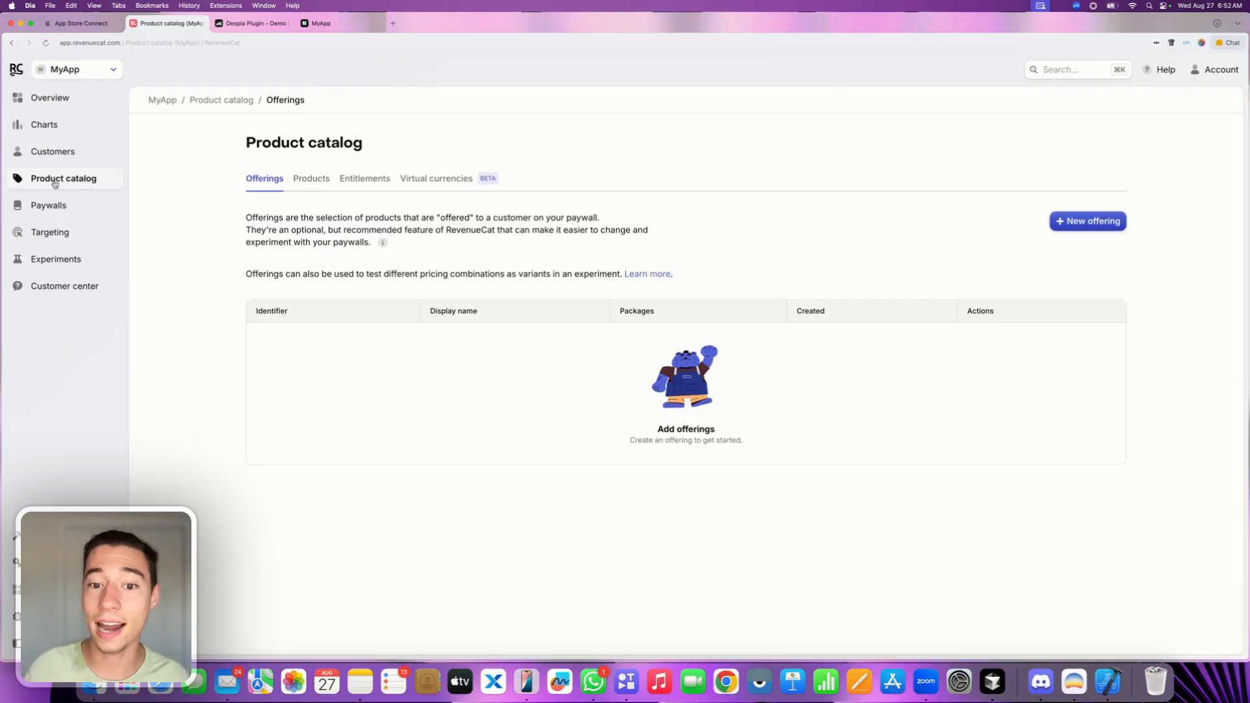
left_click(310, 180)
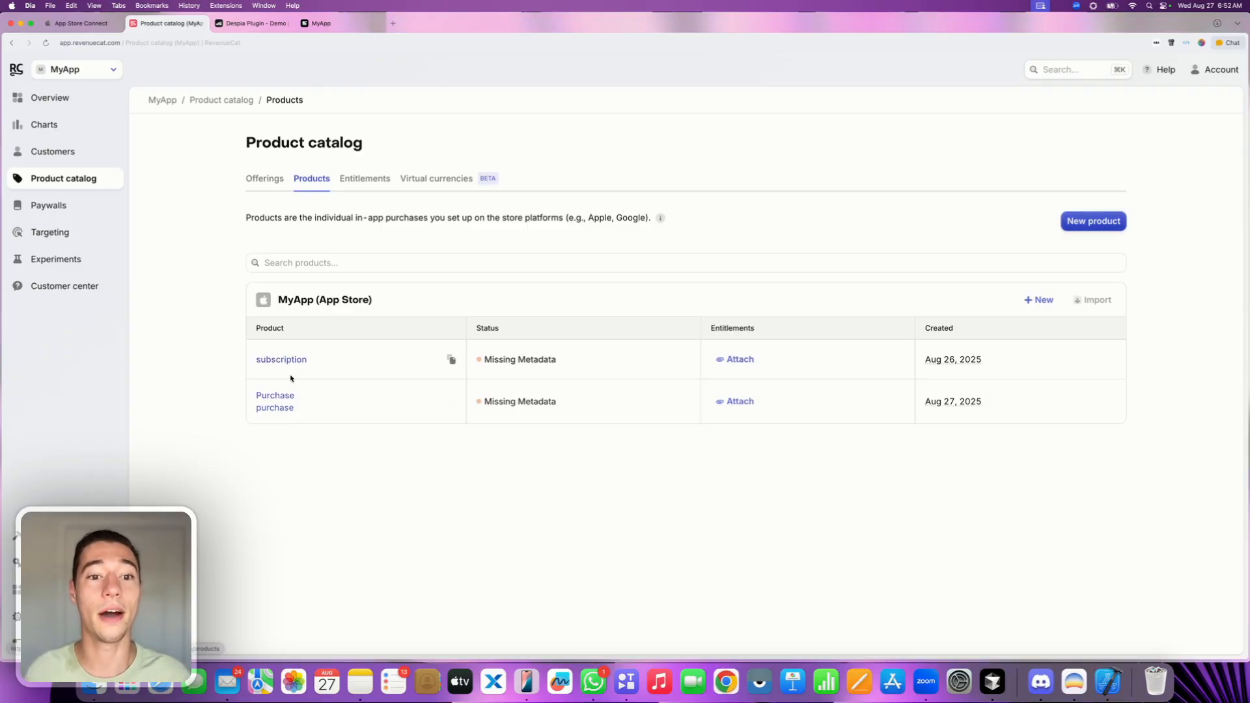
Switch to App Store Connect and examine the Purchase in-app purchase, including its review screenshot and review notes
left_click(87, 26)
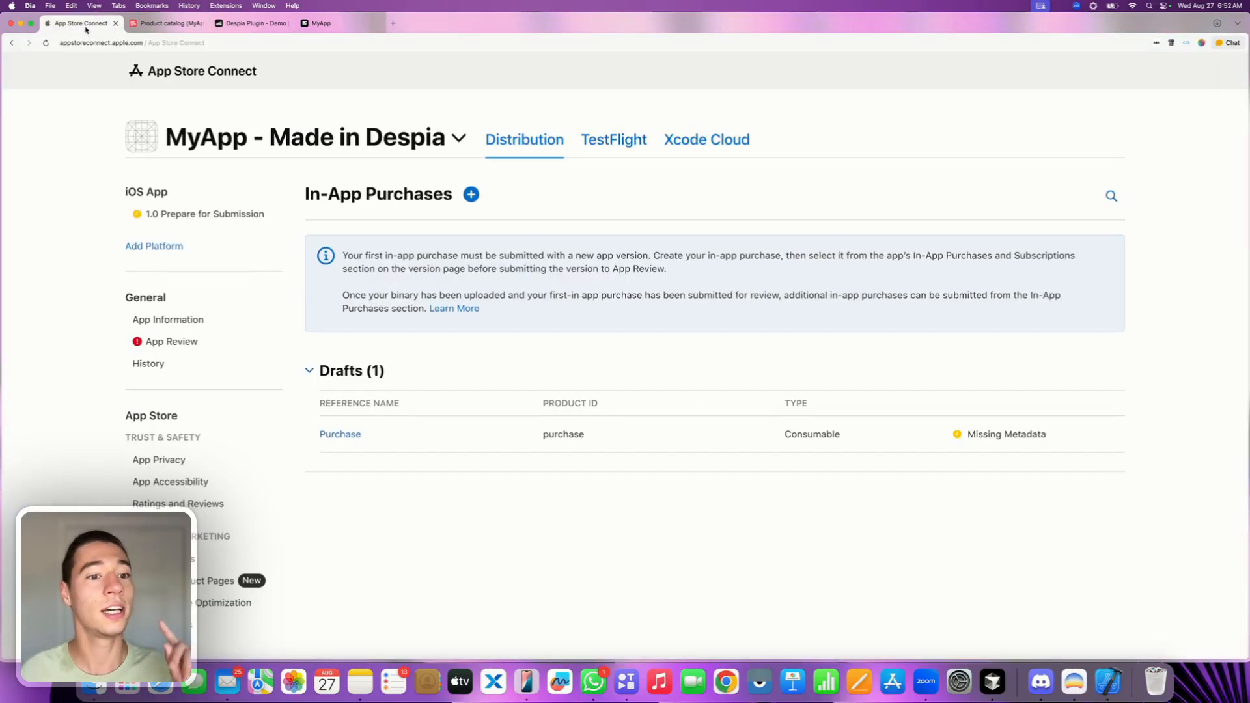
scroll(385, 317, "down", 2)
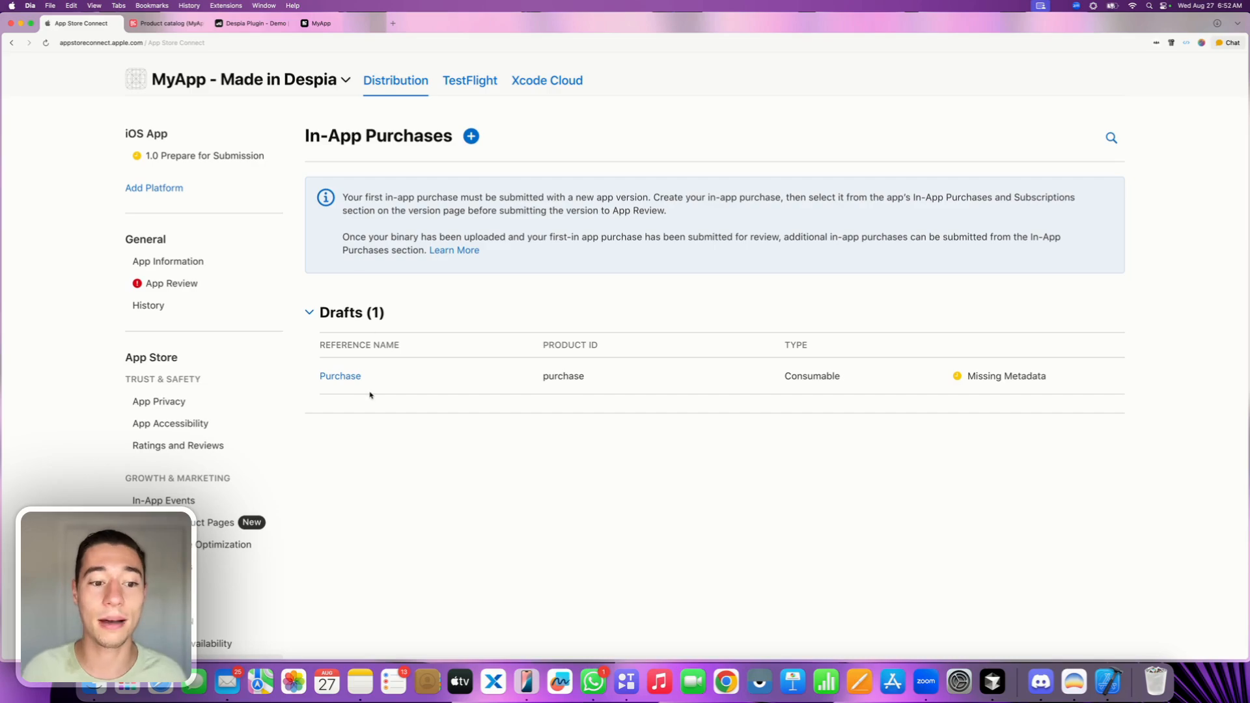
left_click(348, 376)
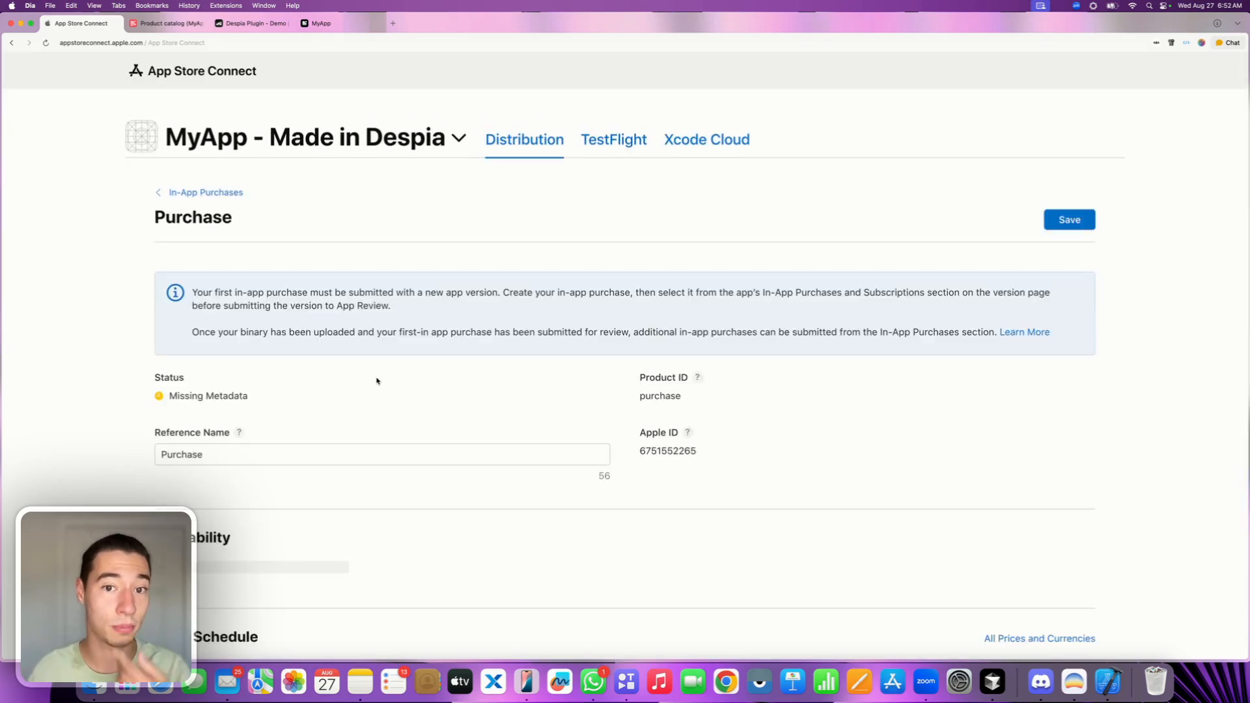
scroll(376, 381, "down", 15)
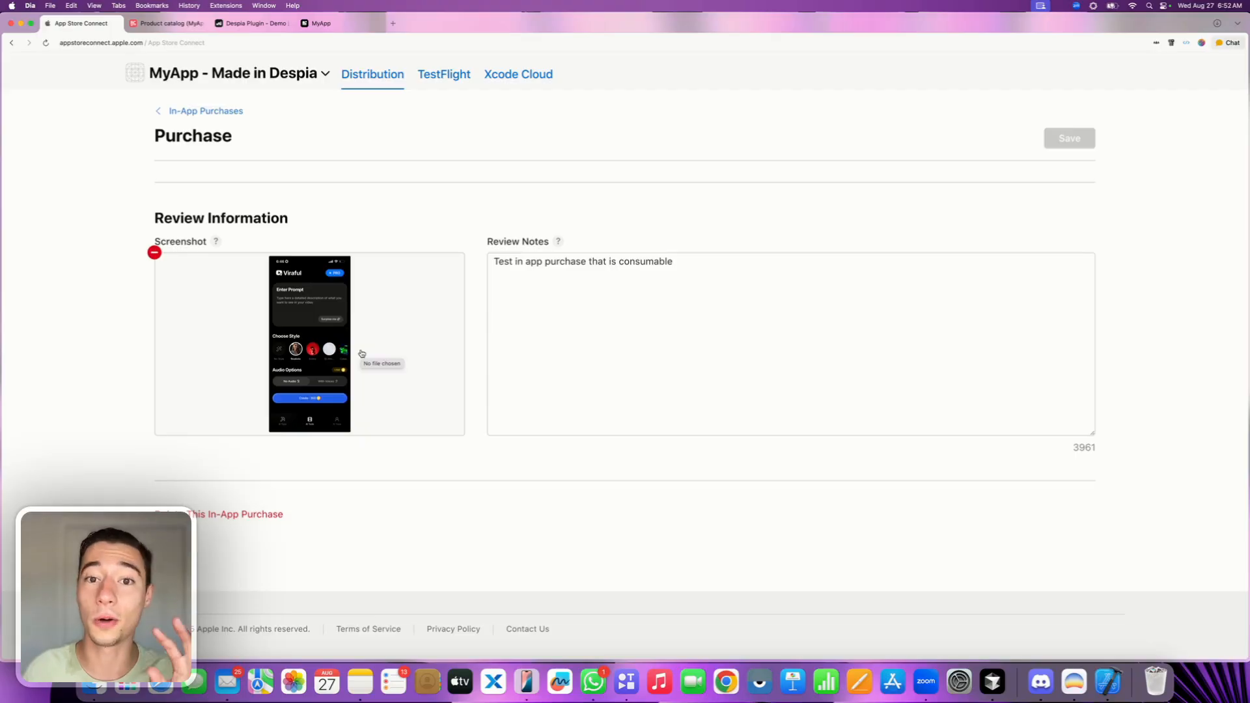
left_click(654, 290)
key("super+a")
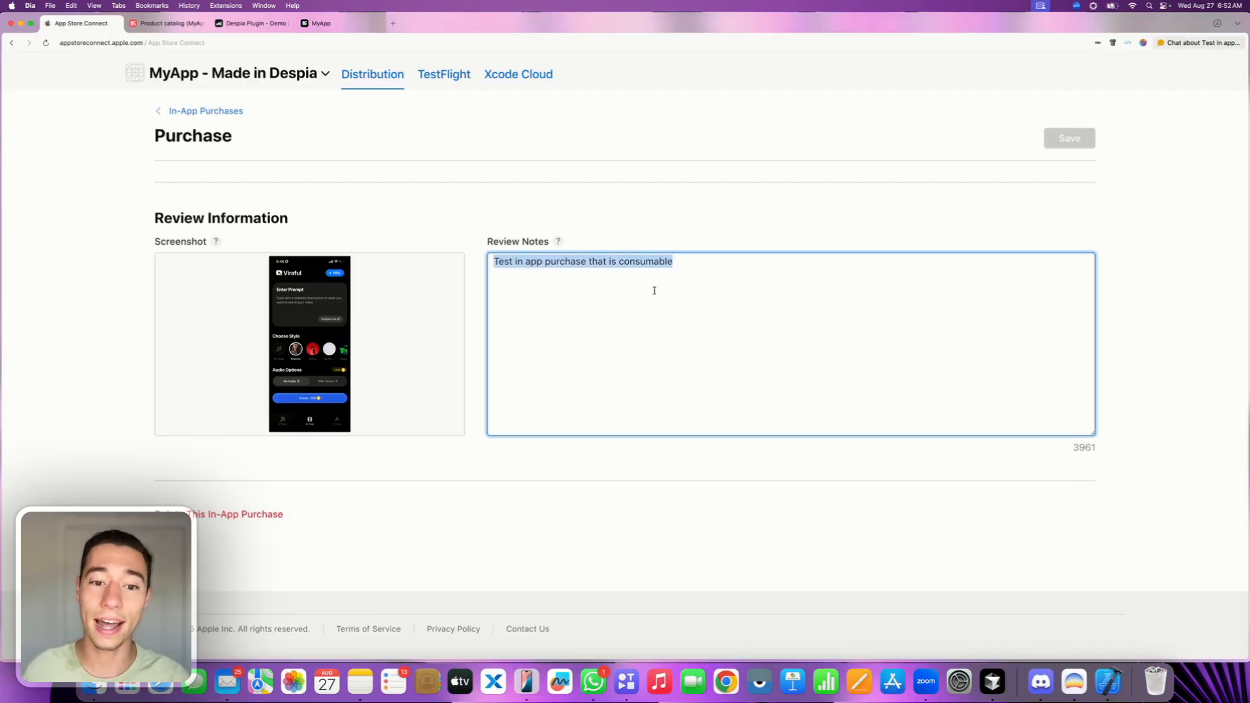
scroll(655, 290, "up", 3)
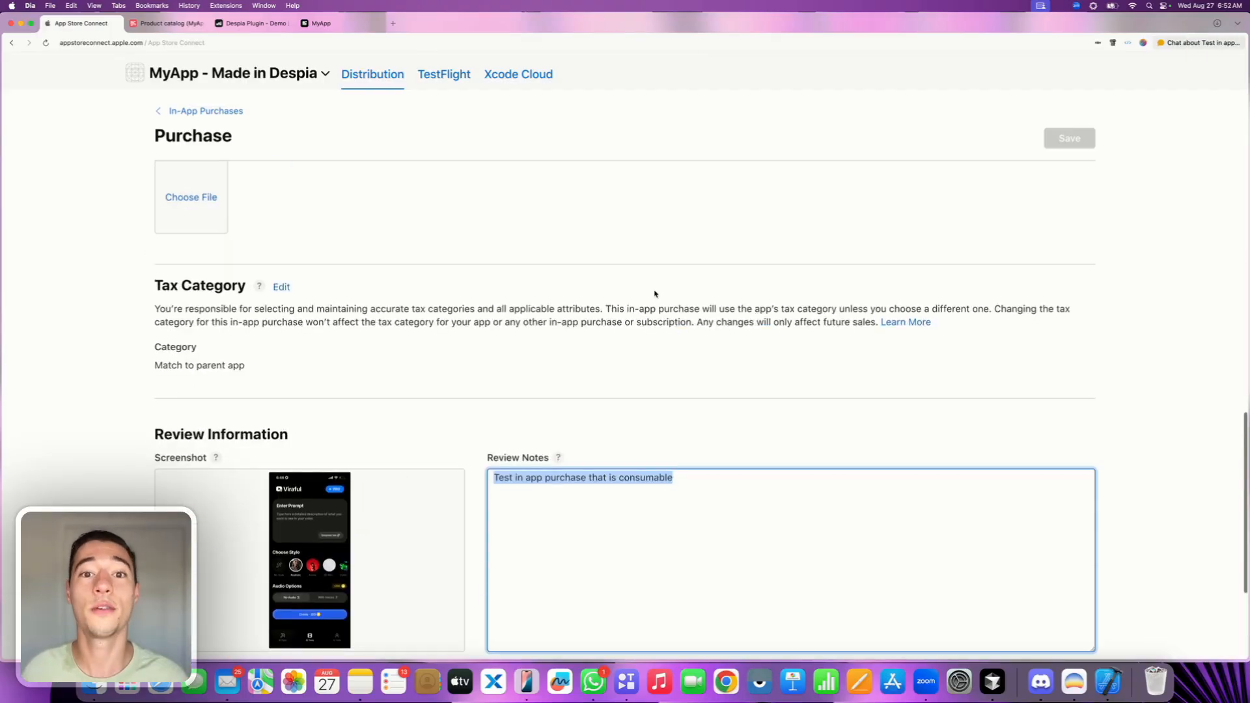
scroll(656, 293, "up", 10)
scroll(655, 294, "up", 5)
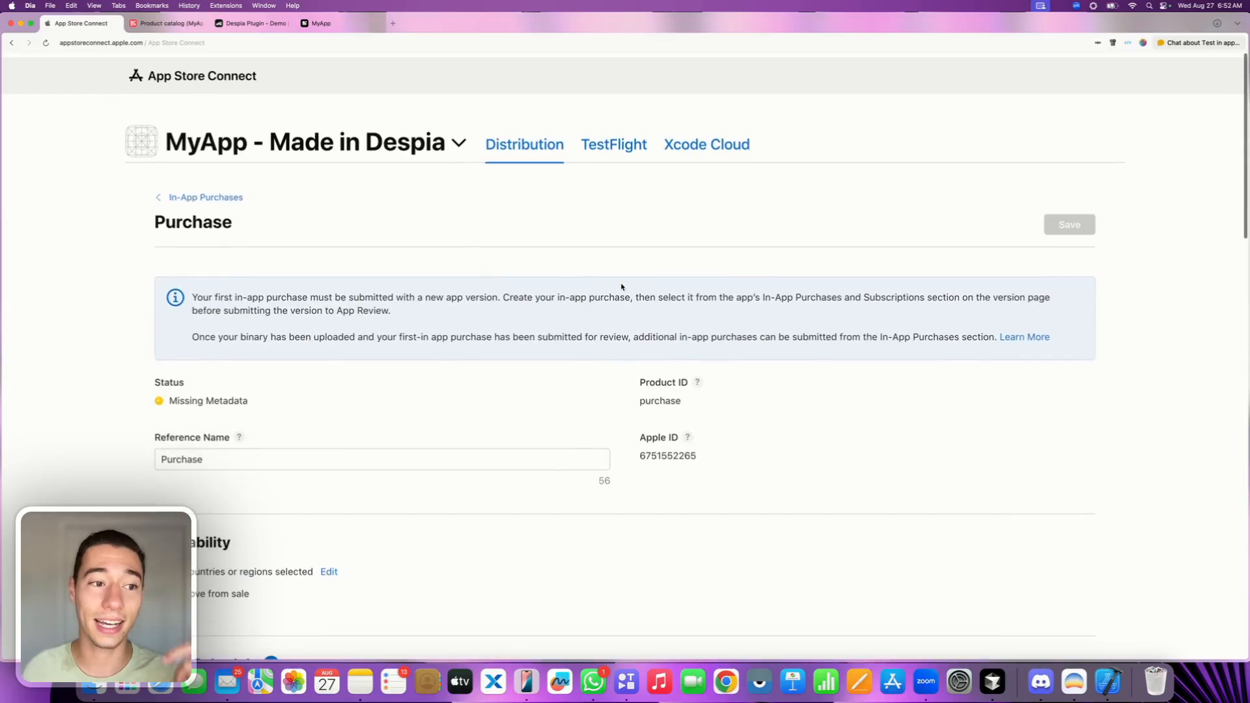
Go to the app's subscriptions in App Store Connect and open the Weekly subscription in the Plan group
left_click(227, 195)
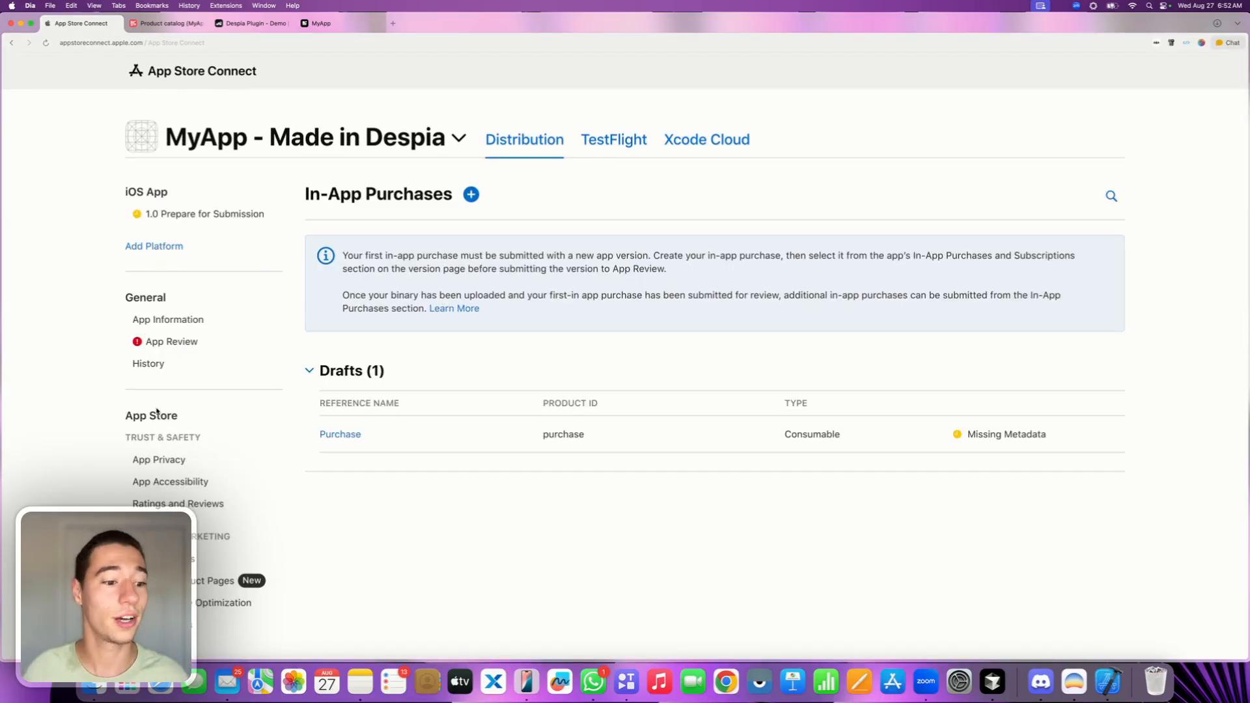
scroll(157, 410, "down", 5)
left_click(193, 555)
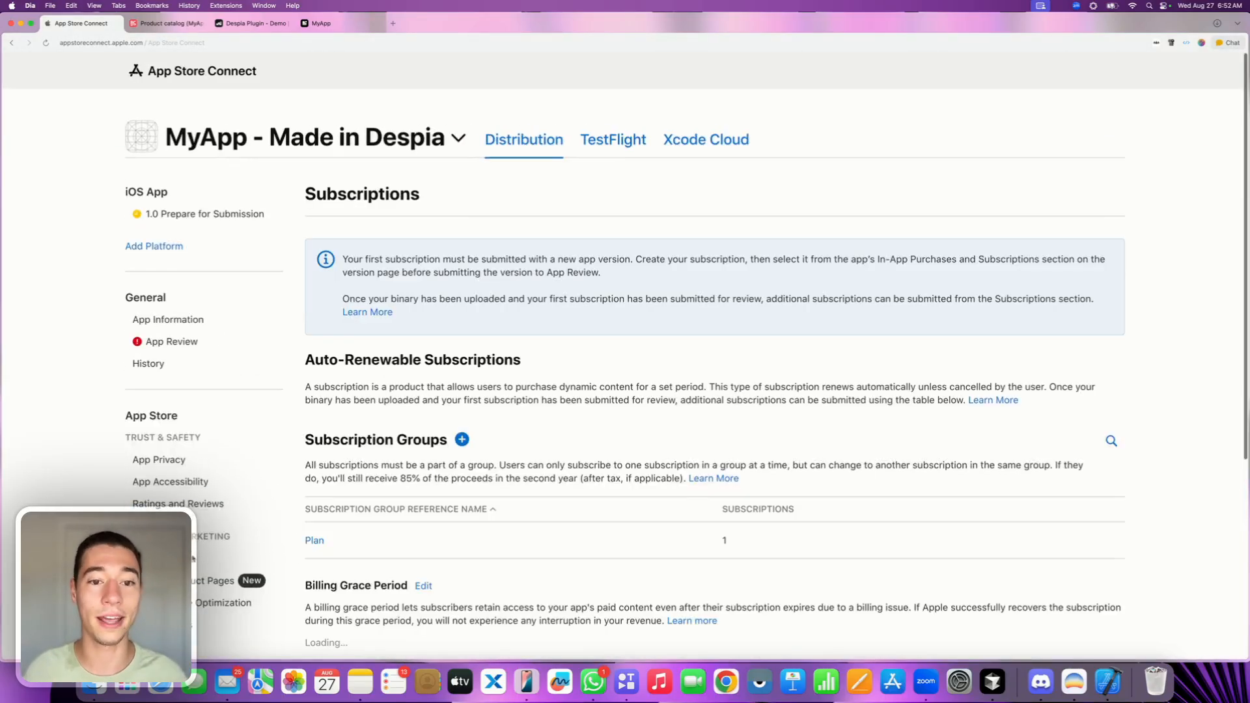
scroll(441, 491, "down", 5)
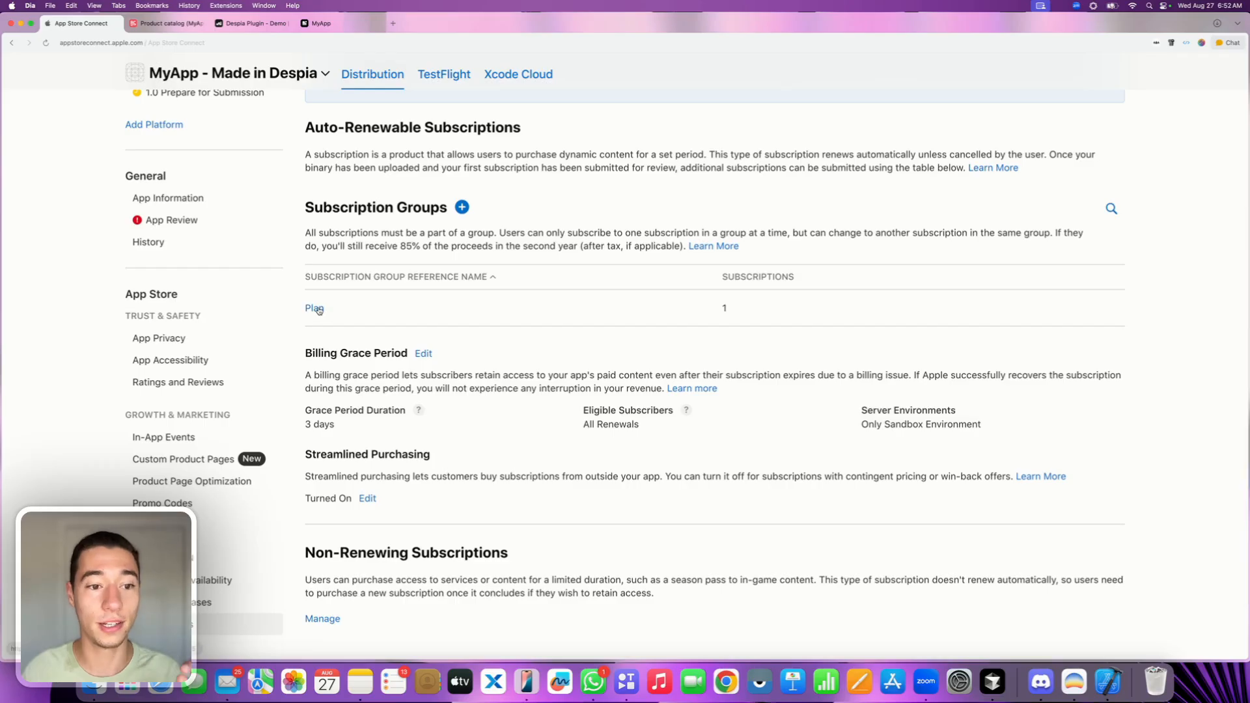
left_click(315, 309)
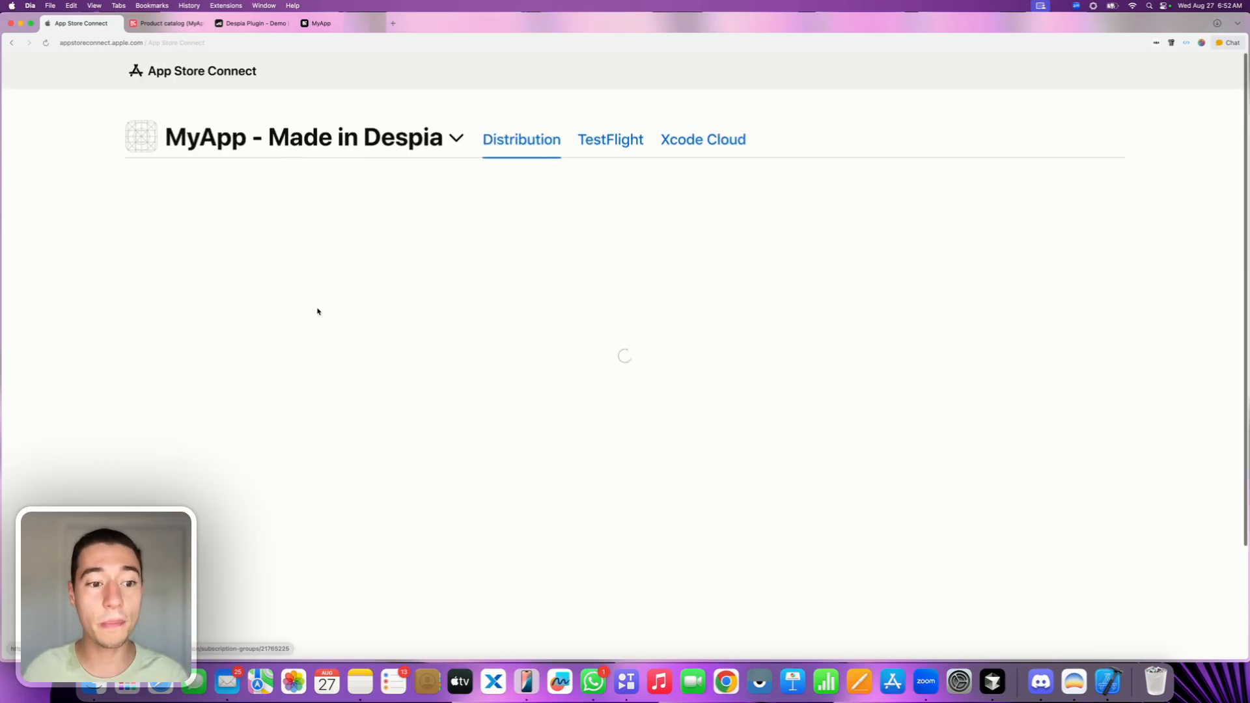
scroll(319, 351, "down", 2)
left_click(323, 381)
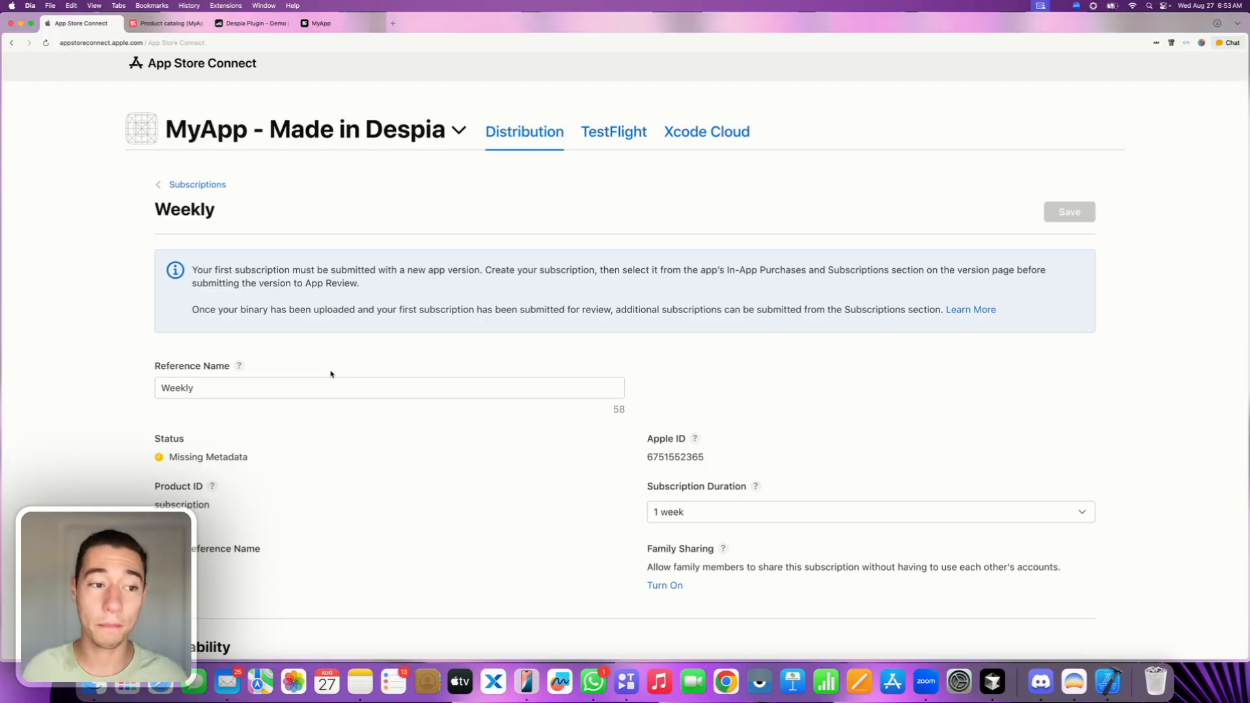
Examine the Weekly subscription's duration and review information, and select the review notes text
scroll(331, 374, "down", 4)
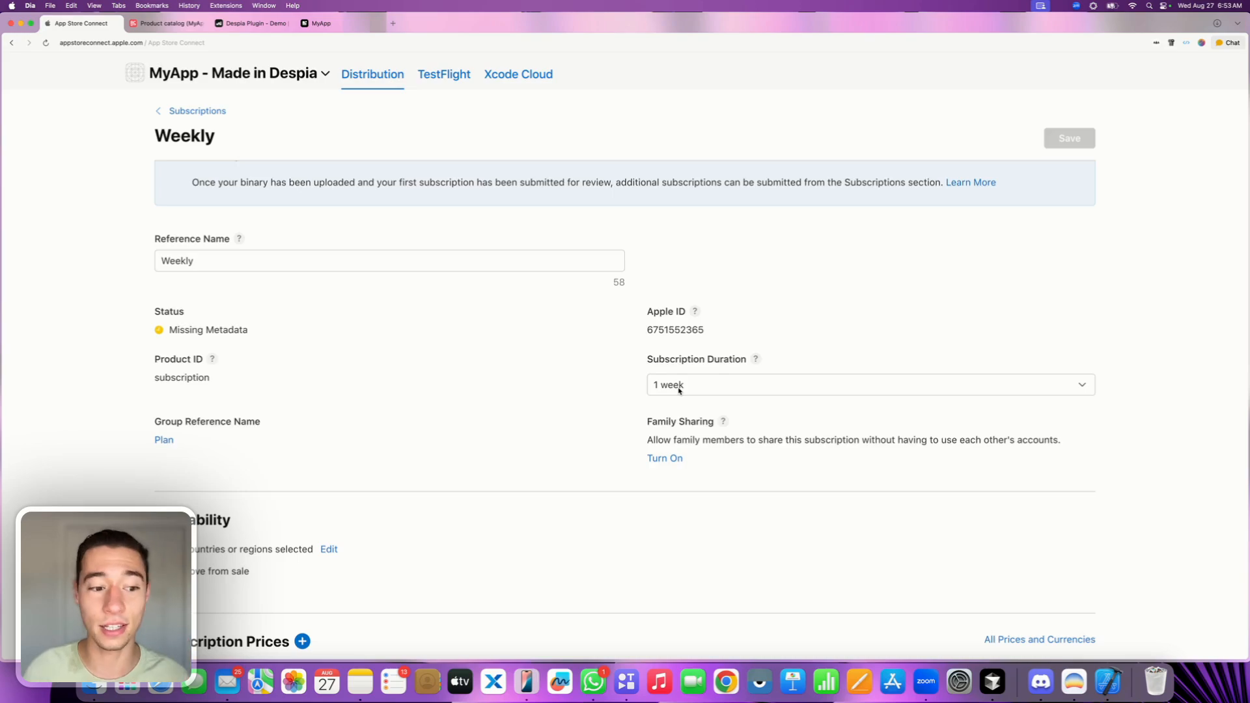
scroll(678, 389, "down", 8)
scroll(384, 365, "down", 10)
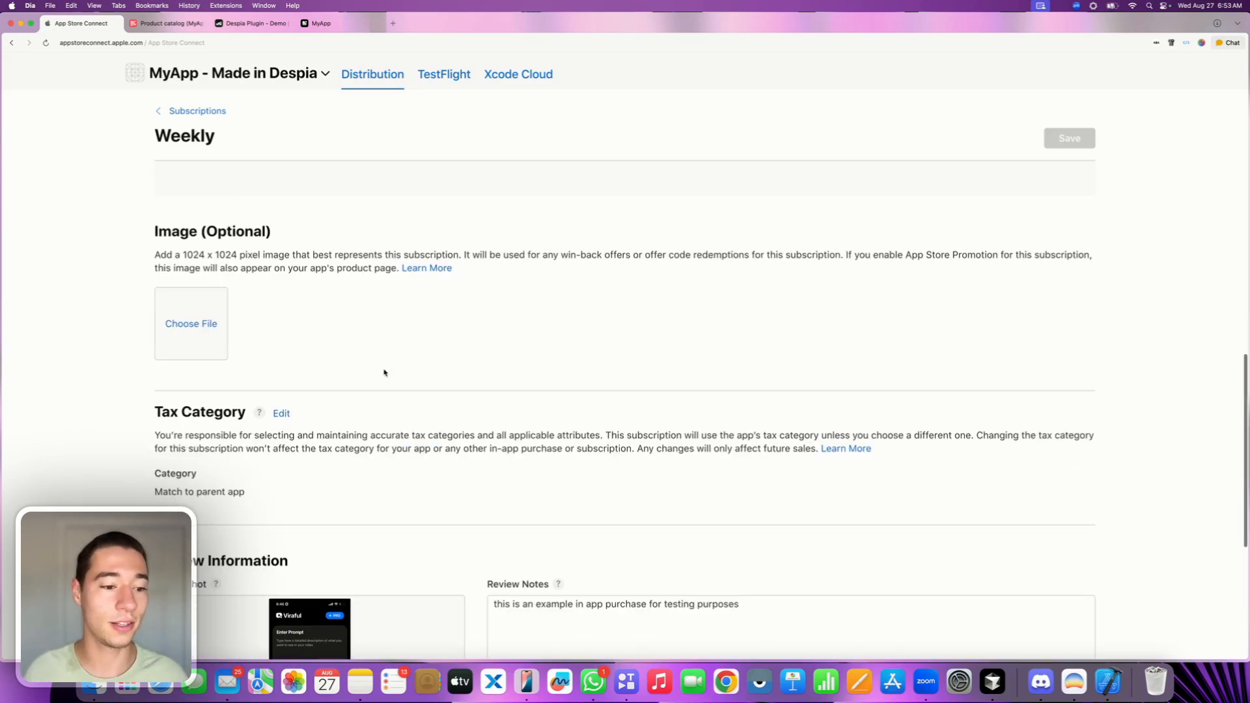
left_click(518, 411)
key("alt+shift+Left")
key("alt+shift+Left")
key("alt+shift+Left")
key("alt+shift+Left")
key("alt+shift+Left")
key("alt+shift+Left")
key("alt+shift+Left")
key("alt+shift+Left")
key("alt+shift+Left")
key("alt+shift+Left")
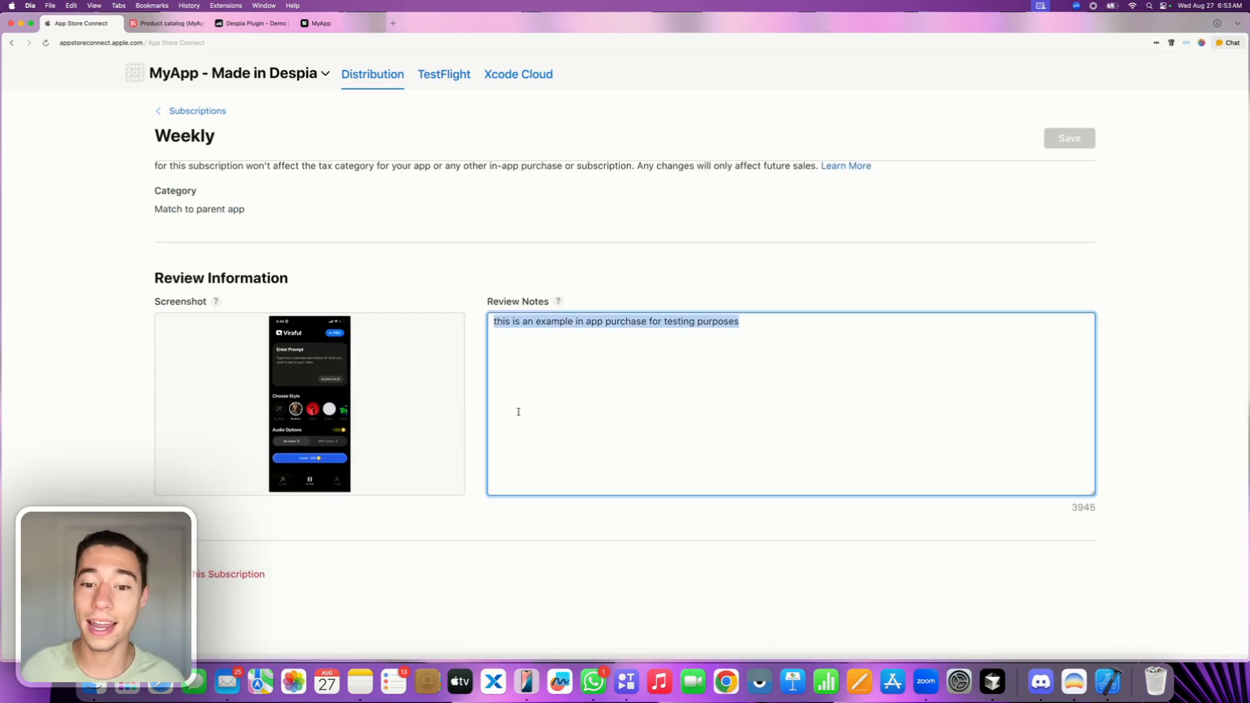
Return to the app's Subscriptions overview and switch back to RevenueCat's product list
left_click(210, 116)
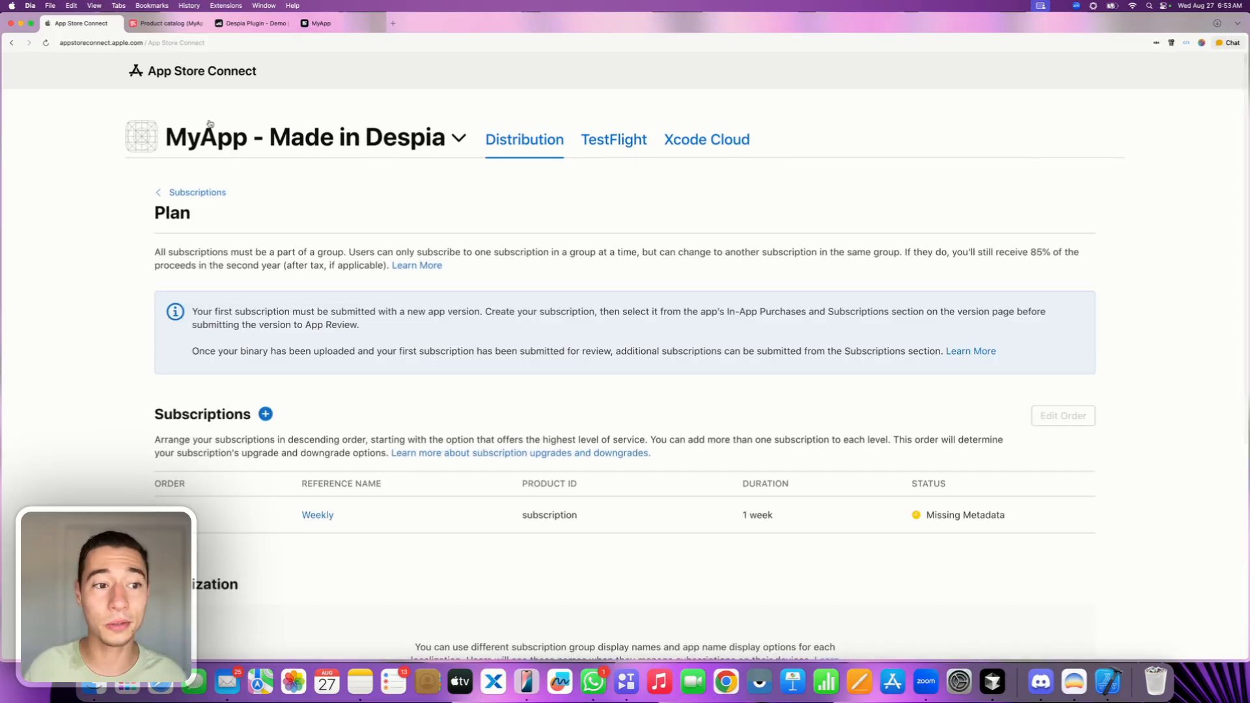
left_click(204, 194)
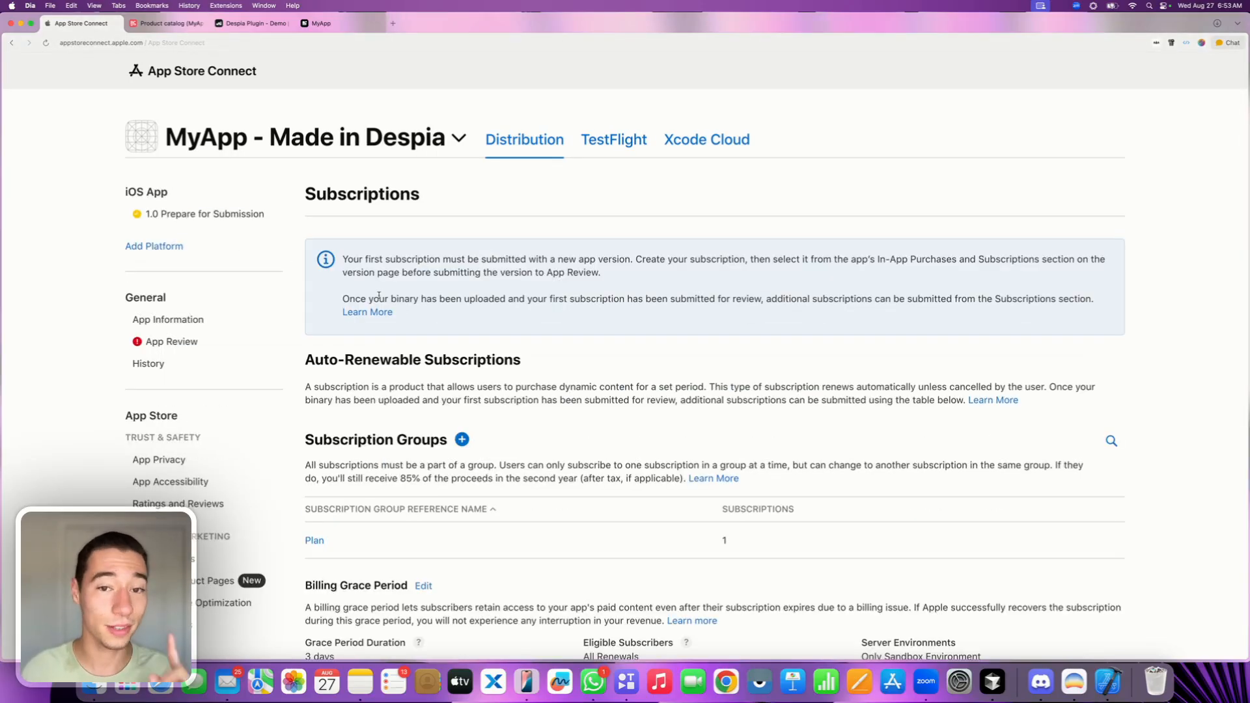
left_click(168, 23)
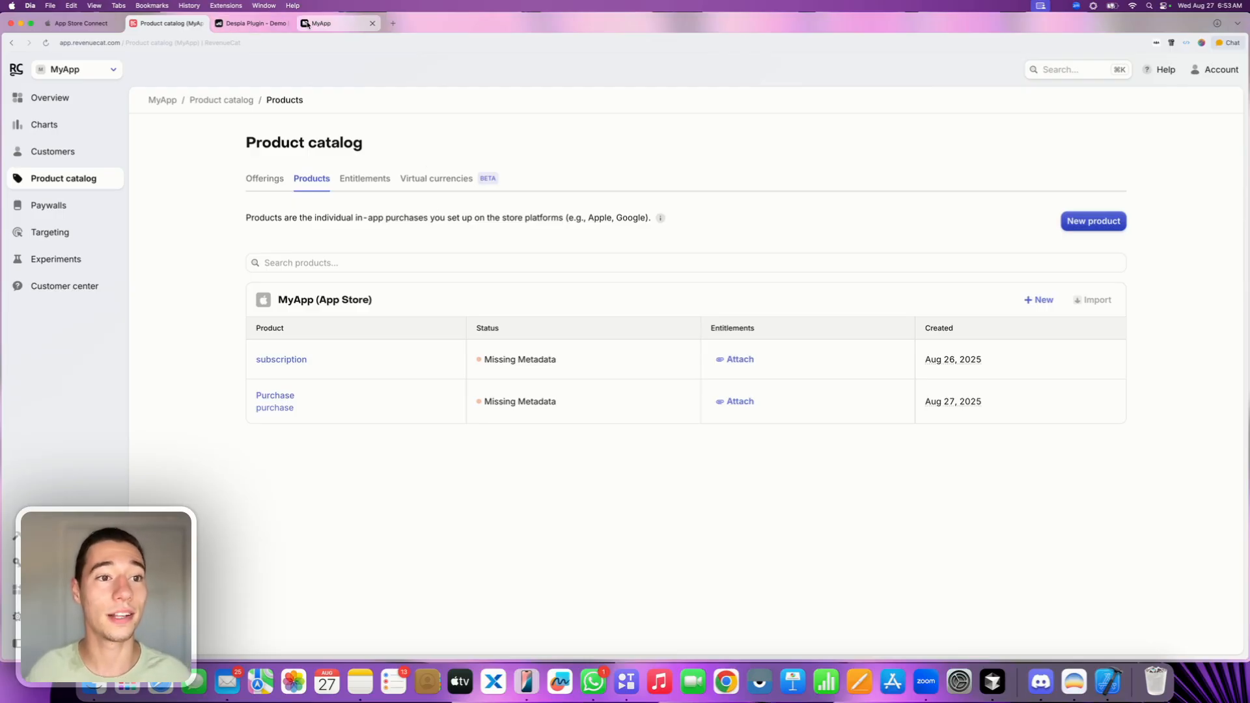
Switch to the WeWeb editor and create an on-click workflow on the Purchase button with an Execute component action
left_click(268, 24)
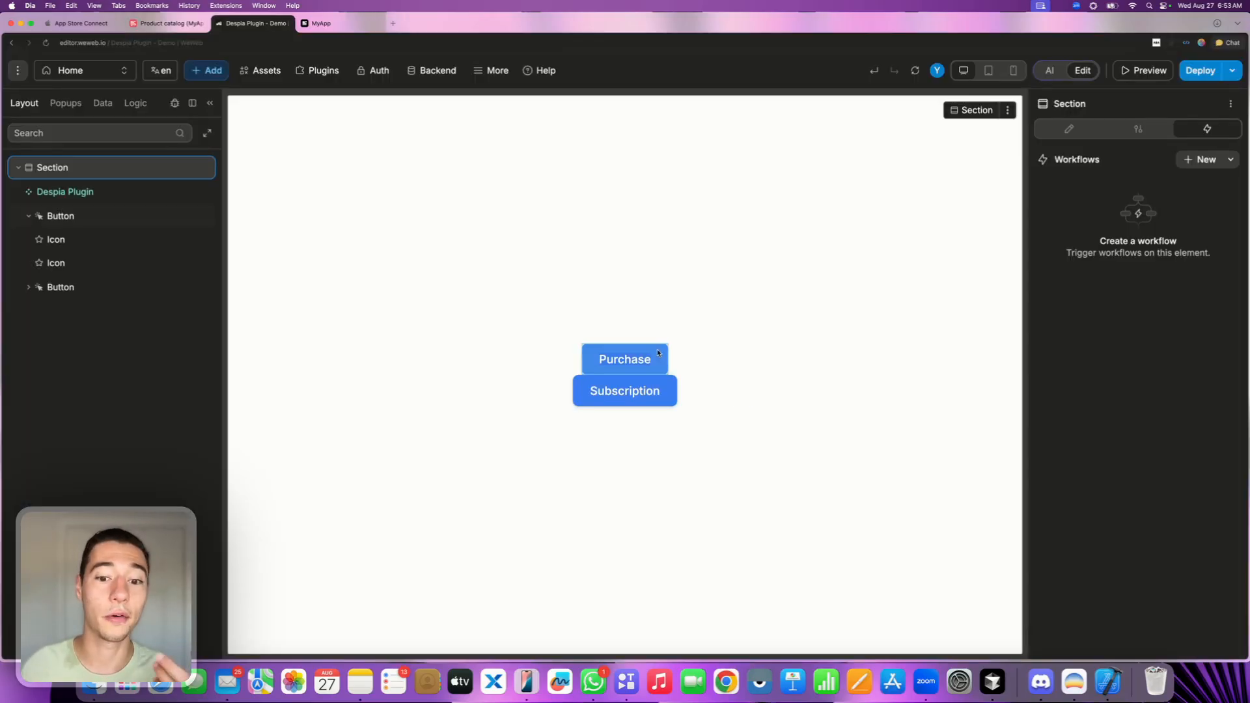
left_click(647, 366)
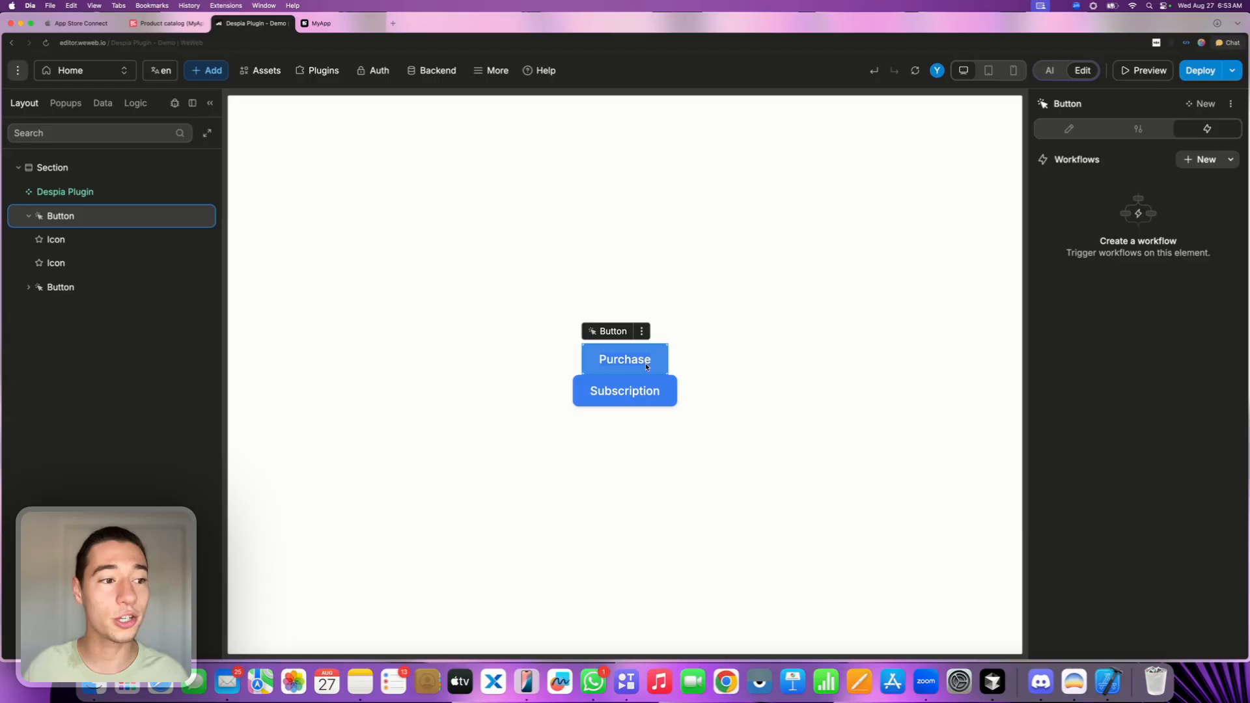
left_click(1201, 160)
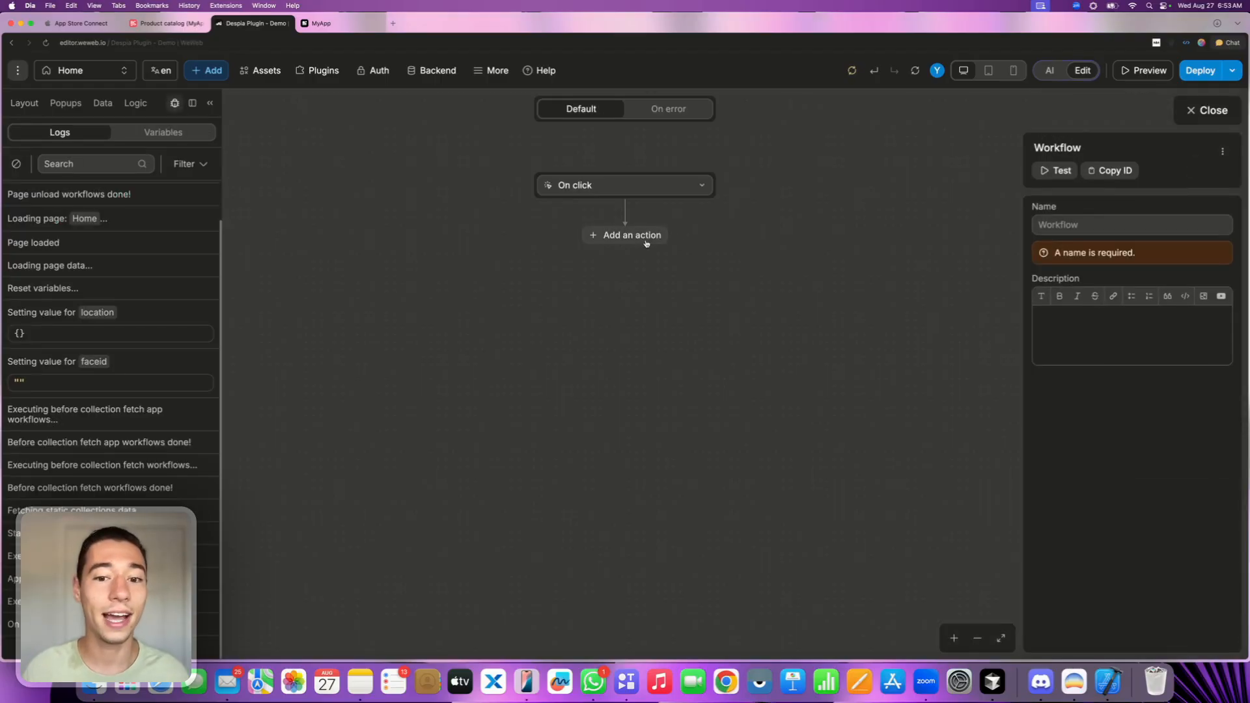
left_click(645, 236)
type("comp")
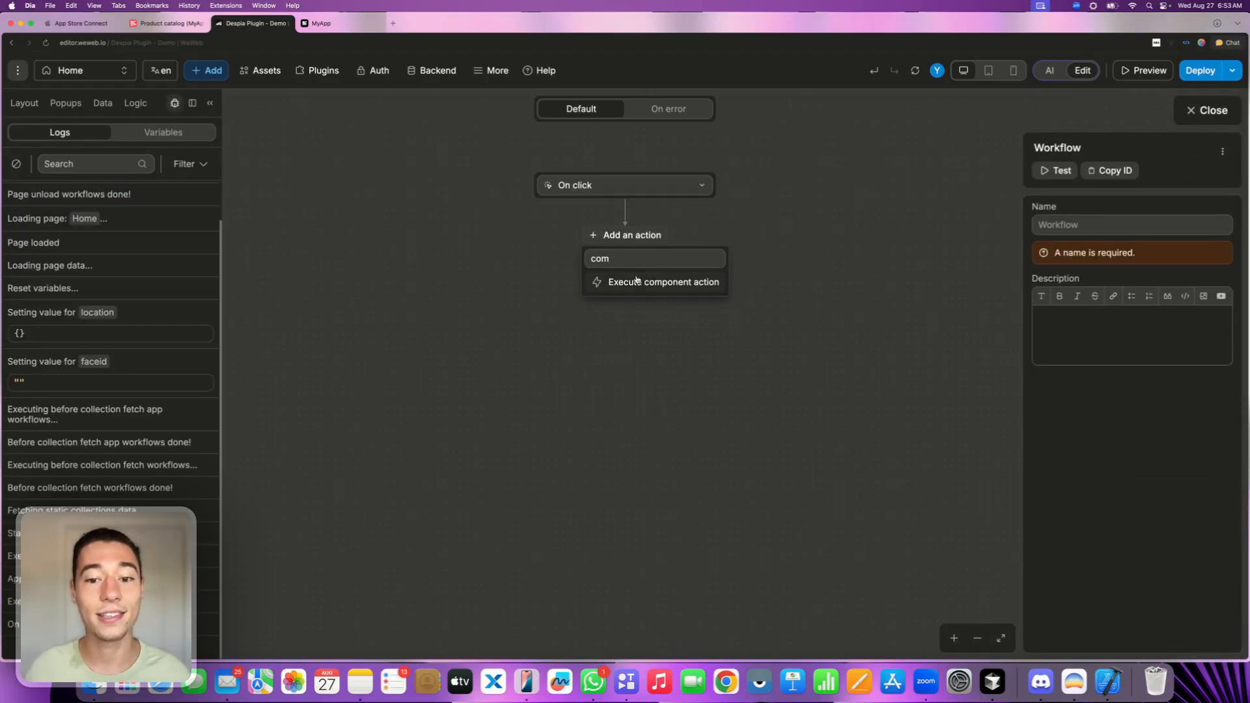
left_click(628, 283)
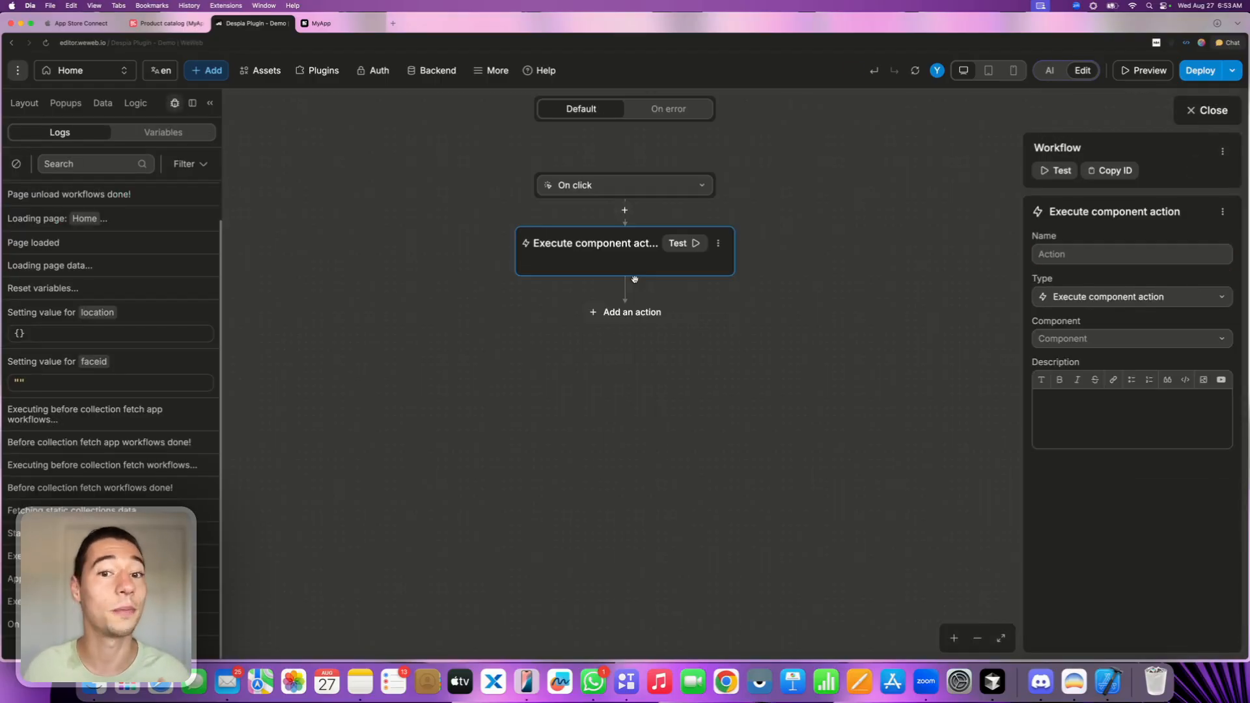
Set the action's component to Despia Plugin and its function to Trigger In-App Purchase (No Callback)
left_click(1080, 337)
left_click(1078, 358)
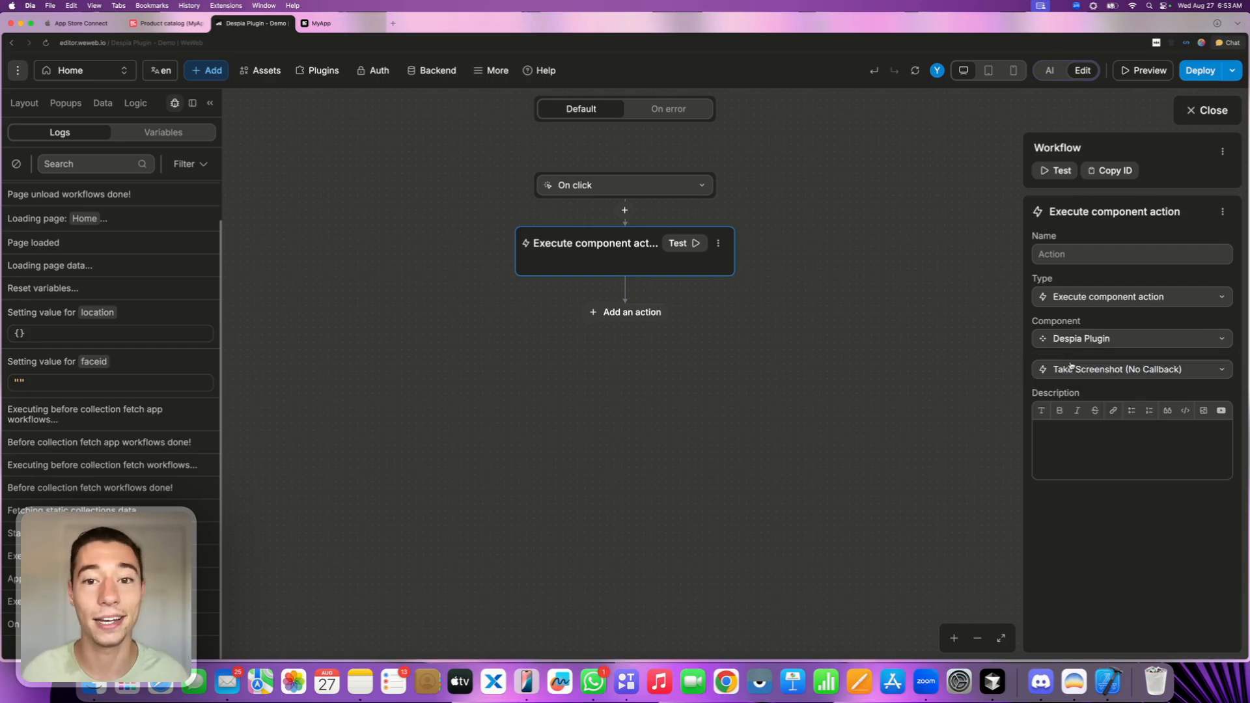
left_click(1076, 369)
type("pu")
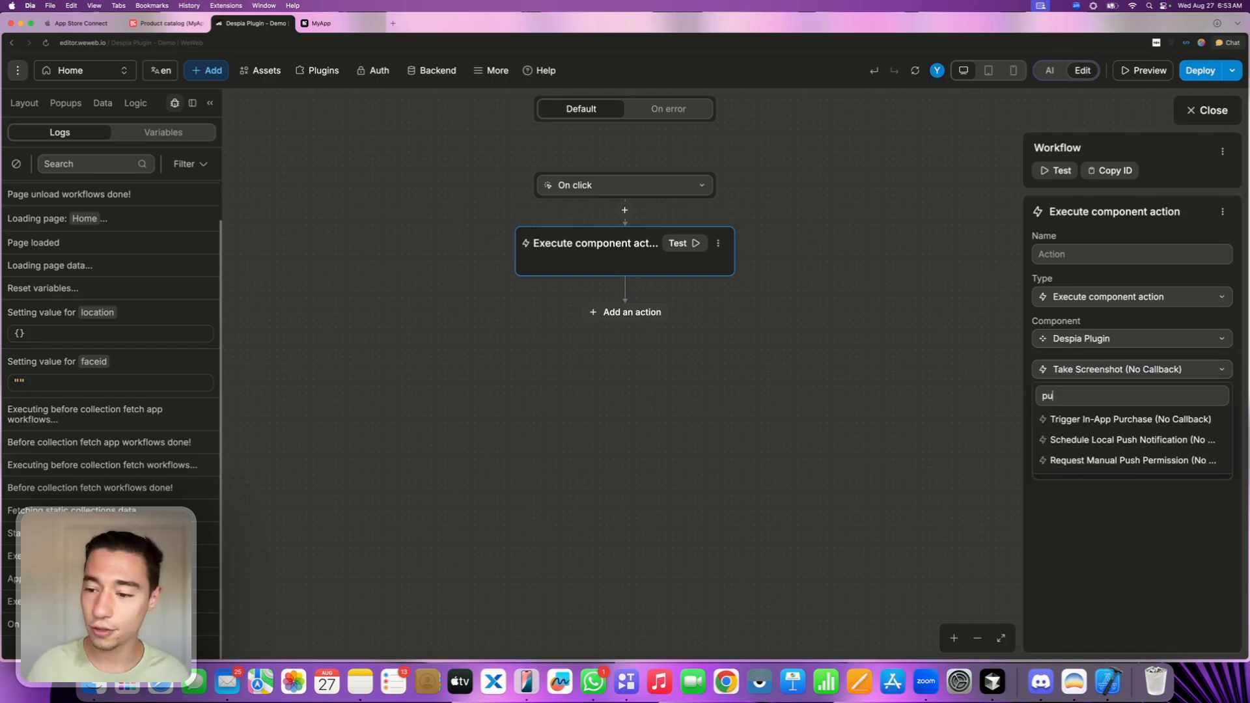
left_click(1106, 420)
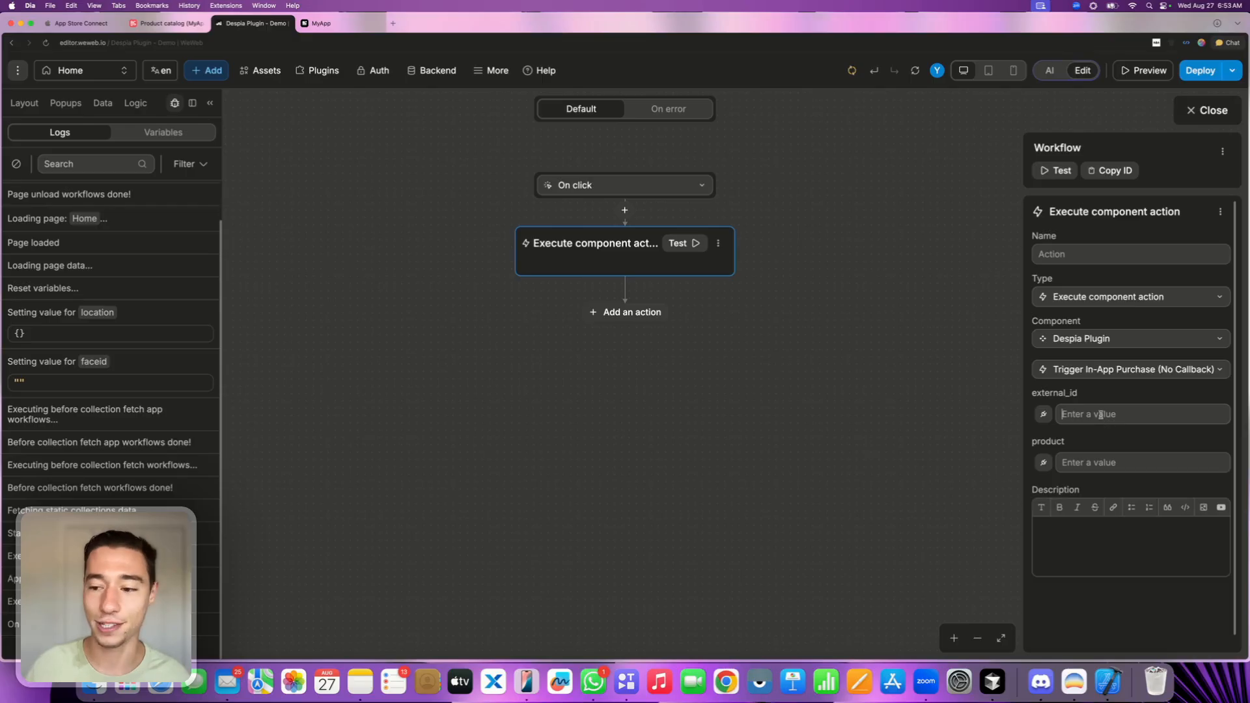
left_click(1043, 414)
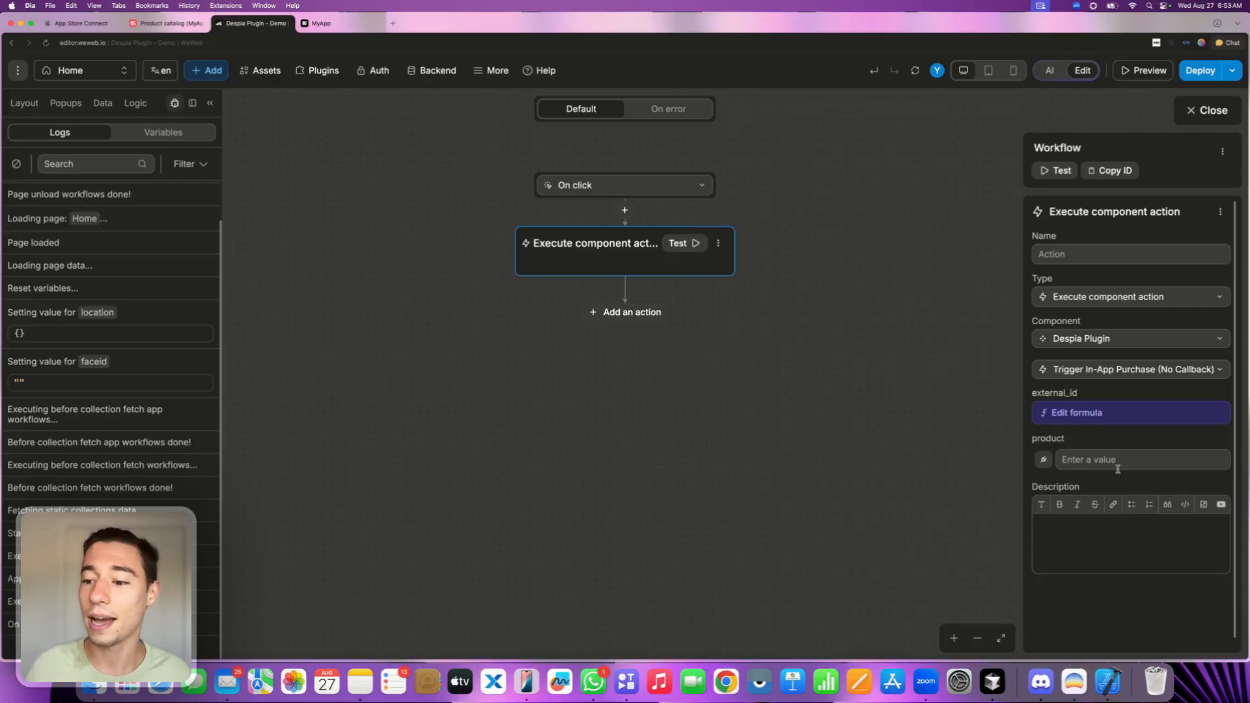
left_click(1004, 119)
left_click(1083, 424)
left_click(788, 160)
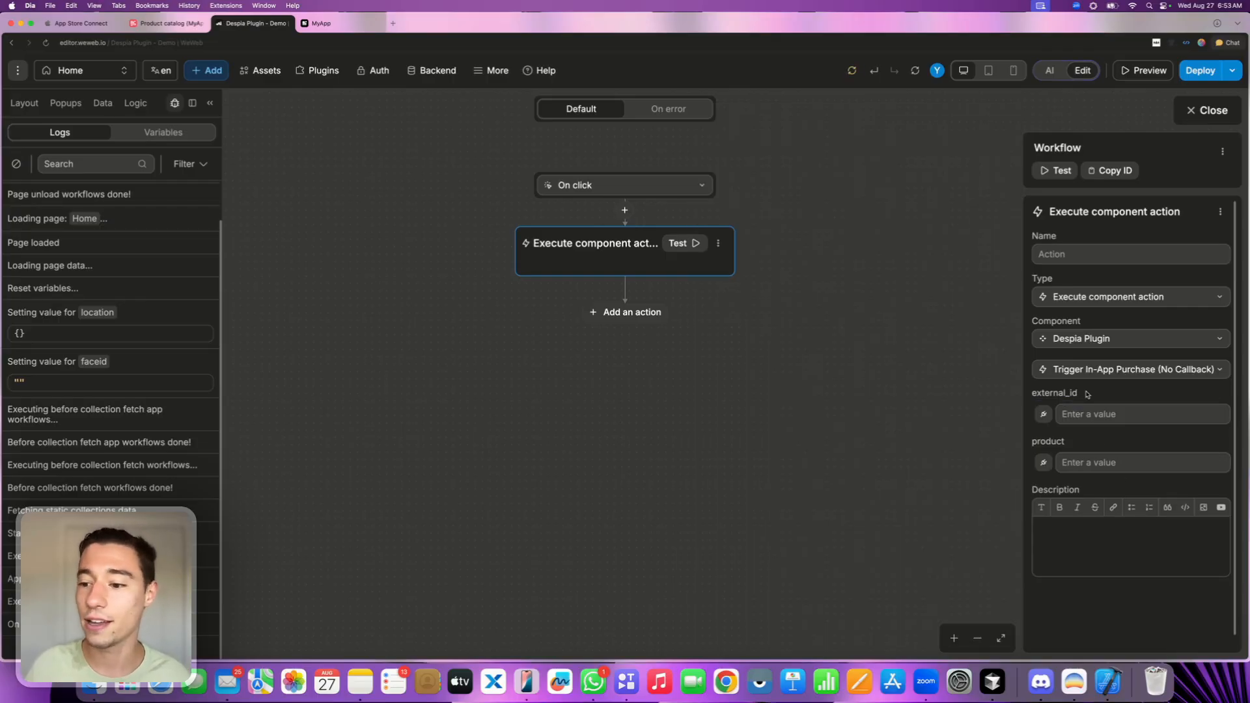
Set the in-app purchase action's external_id to weweb_user
left_click(1065, 414)
type("weweb")
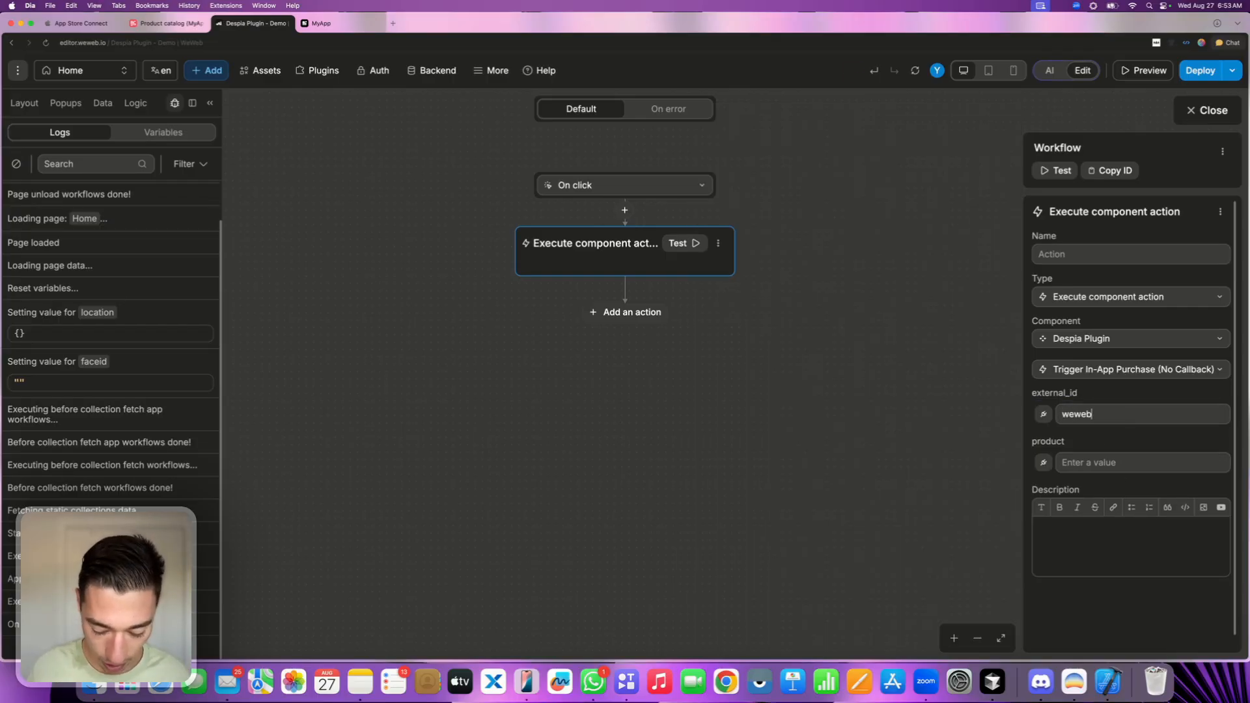
type("_user")
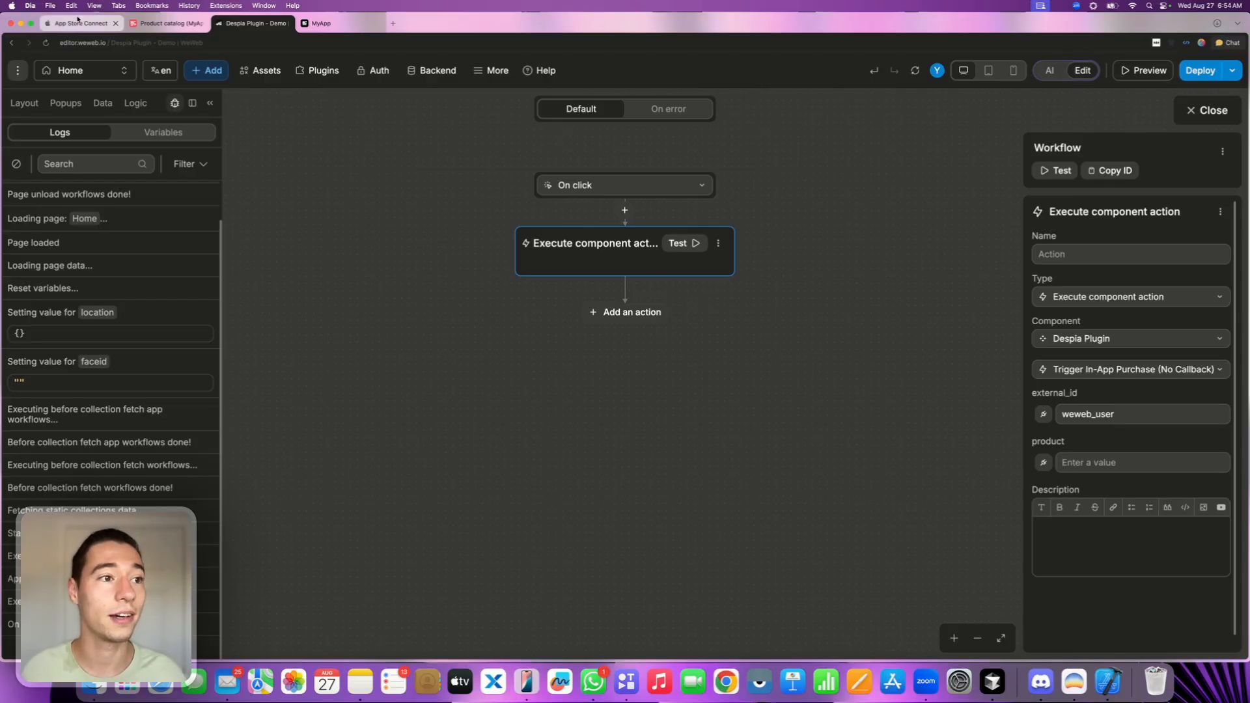
Copy the Purchase product's identifier from RevenueCat into the WeWeb action's product as purchase, and close the workflow
left_click(163, 23)
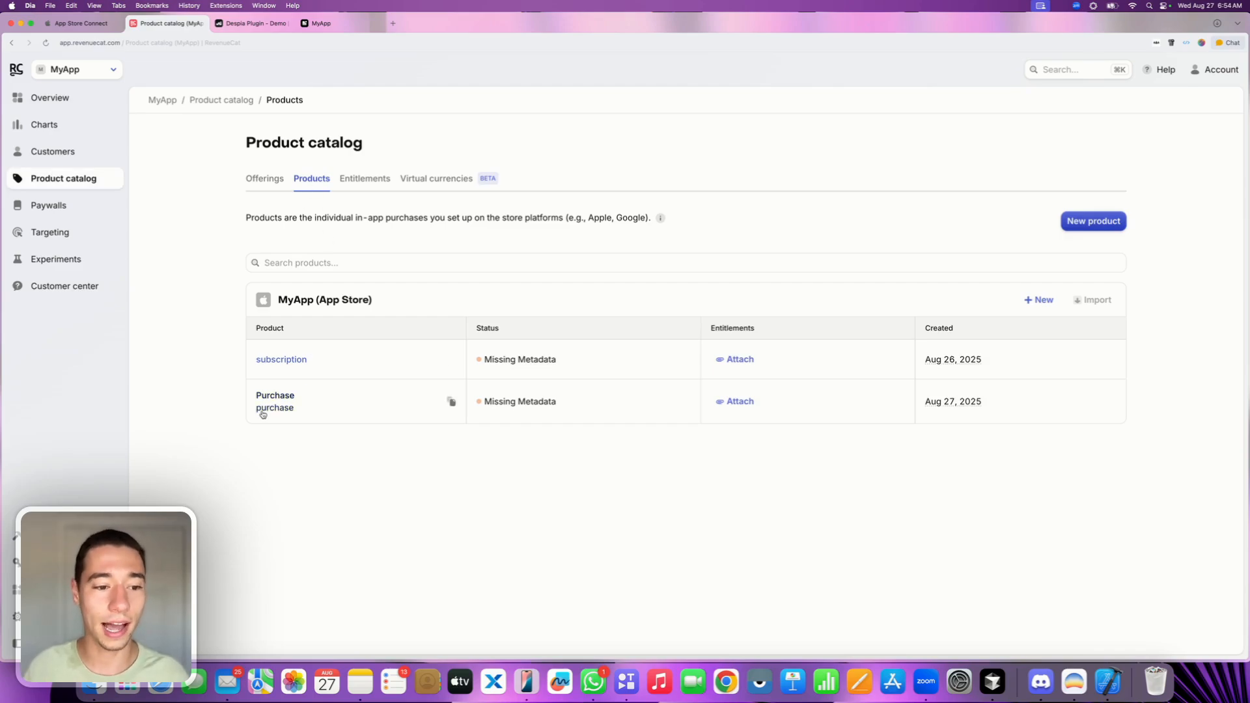
left_click(451, 401)
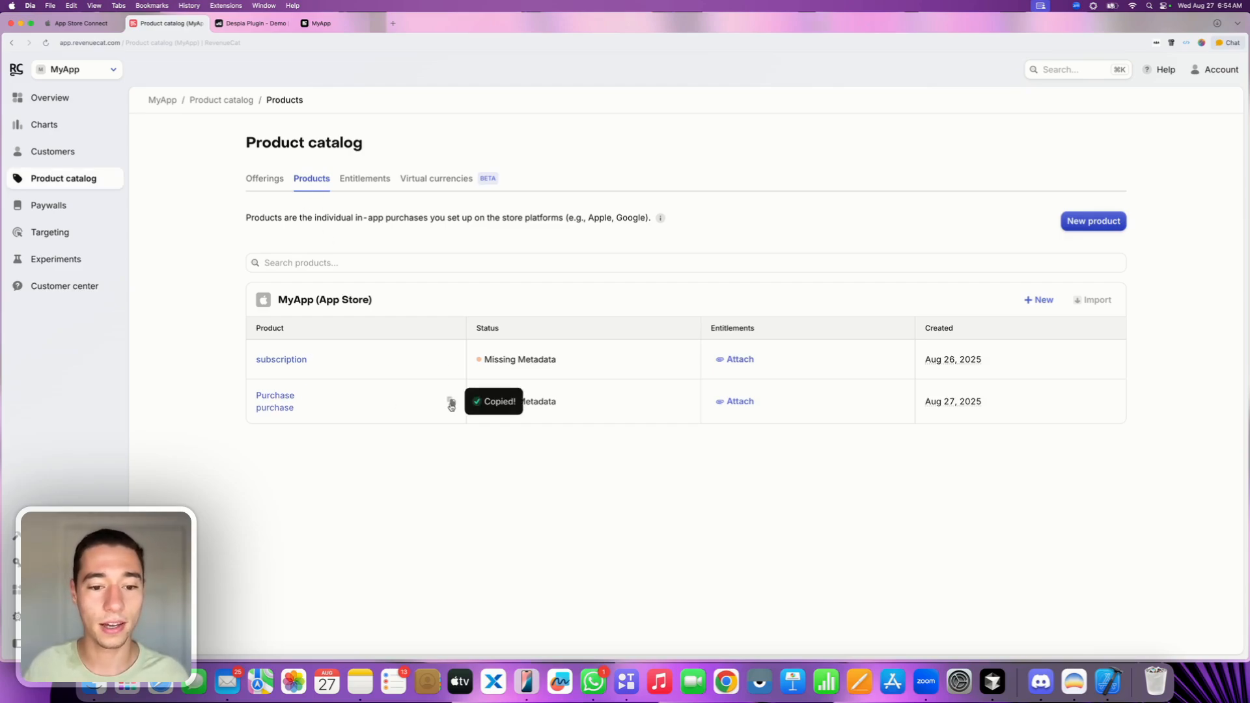
left_click(254, 23)
key("super+v")
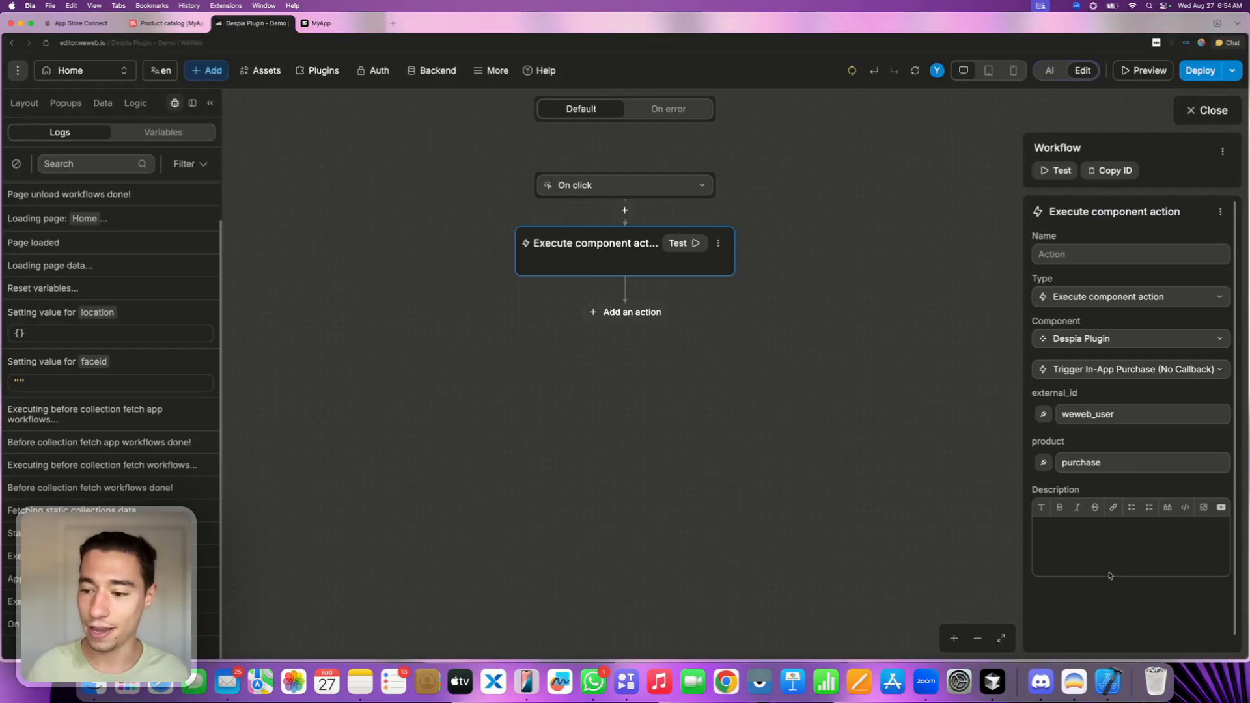
left_click(1200, 114)
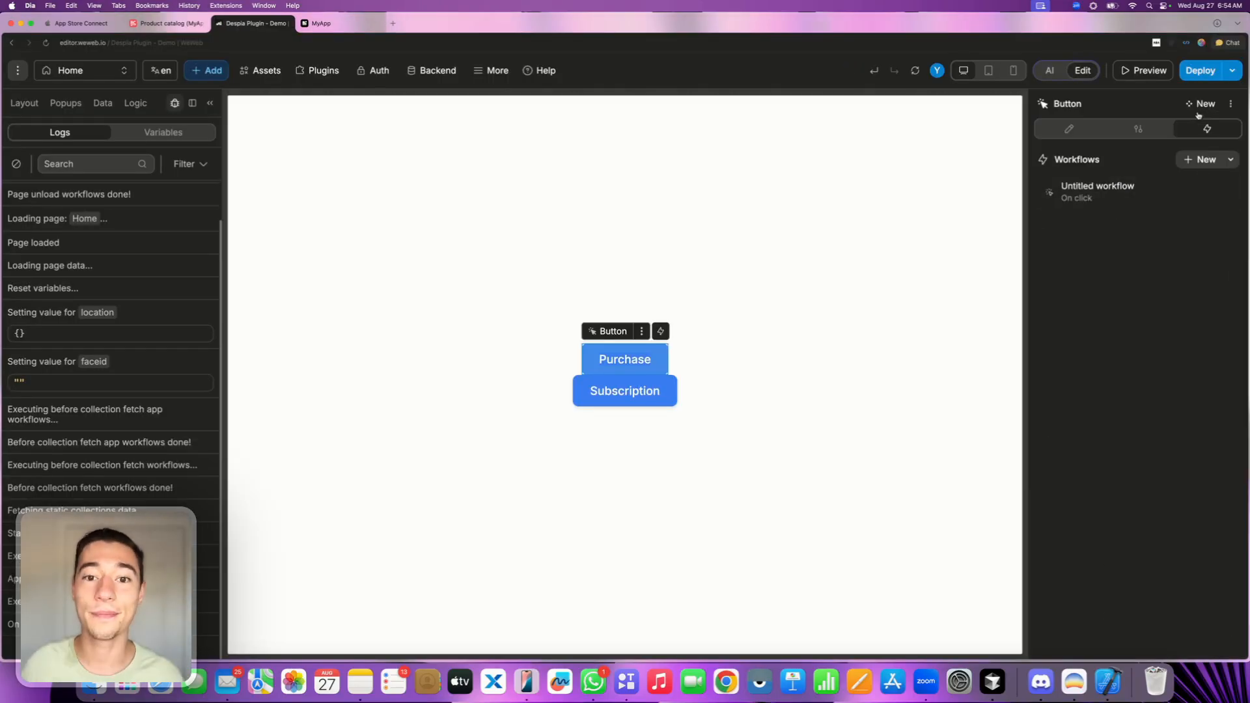
Create an on-click workflow on the Subscription button with an Execute component action
left_click(663, 397)
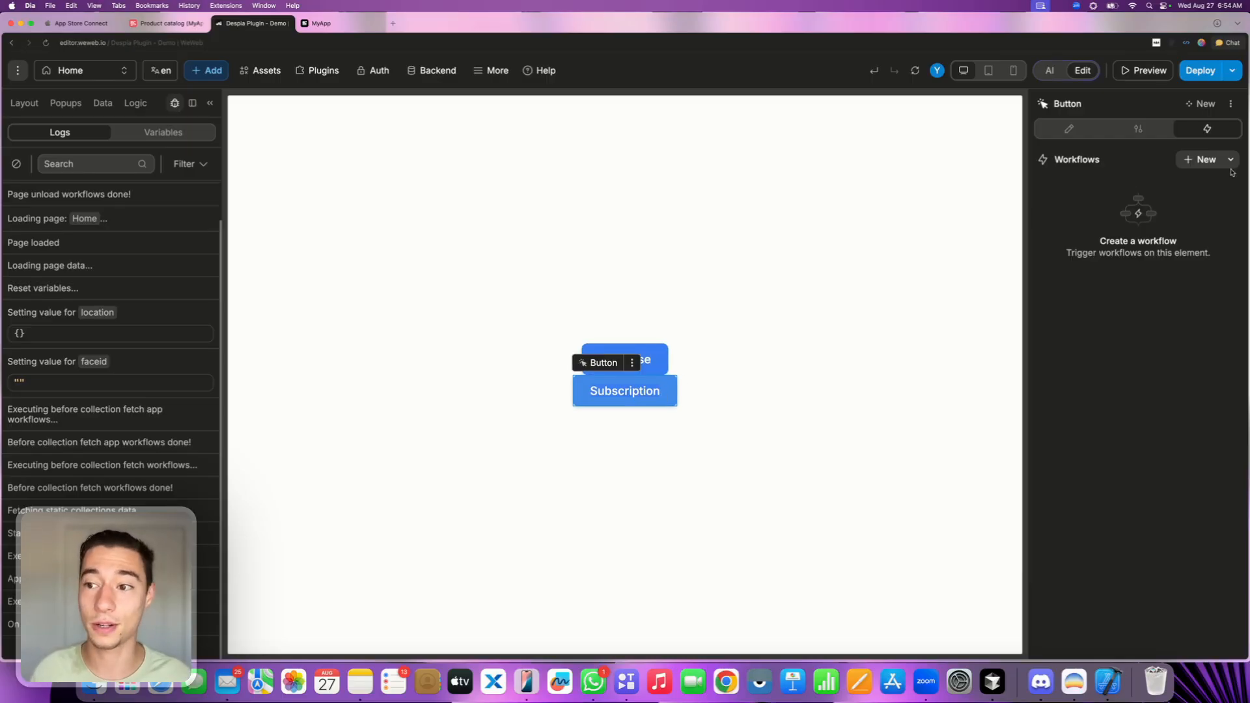
left_click(1202, 159)
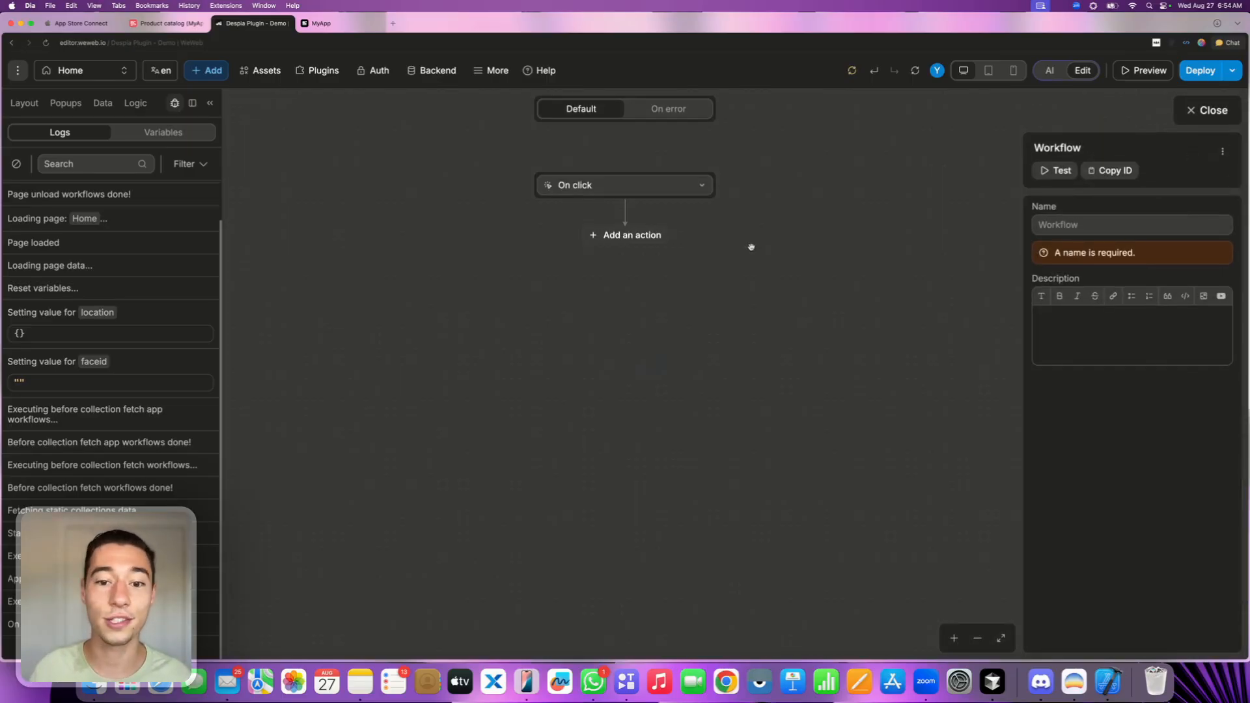
left_click(609, 235)
type("com")
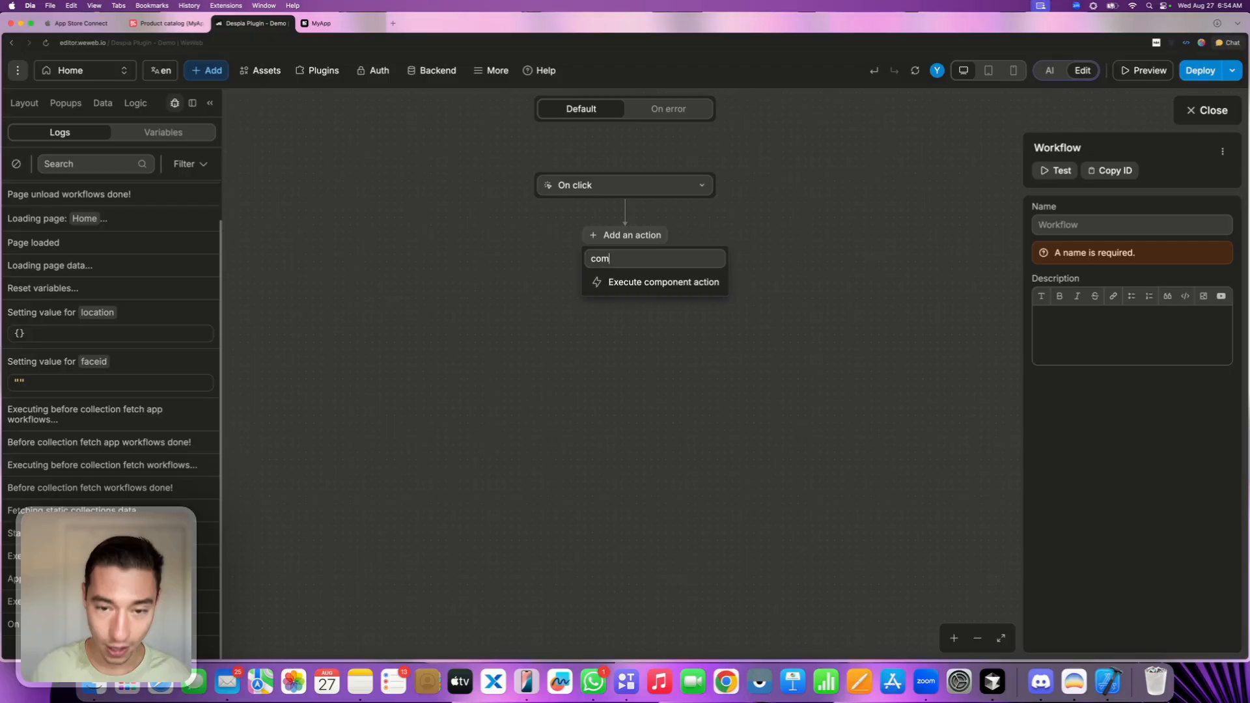
left_click(638, 282)
Point the Subscription button's action at the Despia Plugin component with the Trigger In-App Purchase (No Callback) function
left_click(1055, 344)
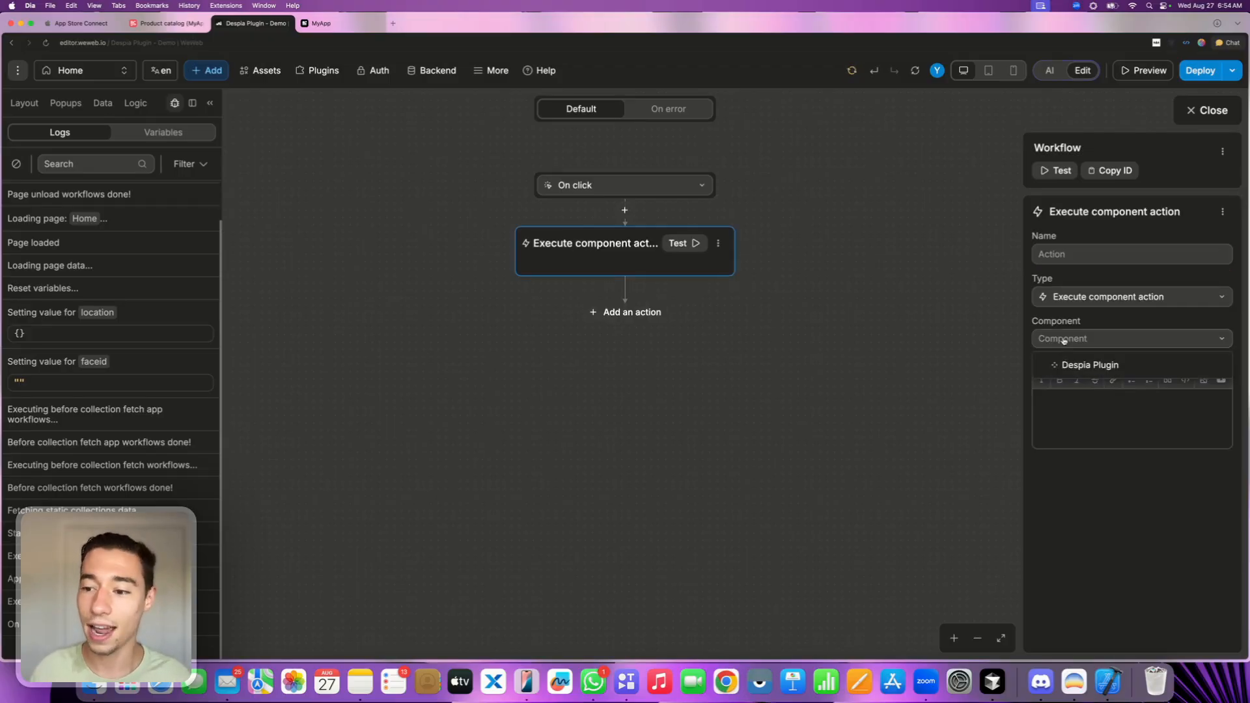
left_click(1063, 362)
left_click(1068, 370)
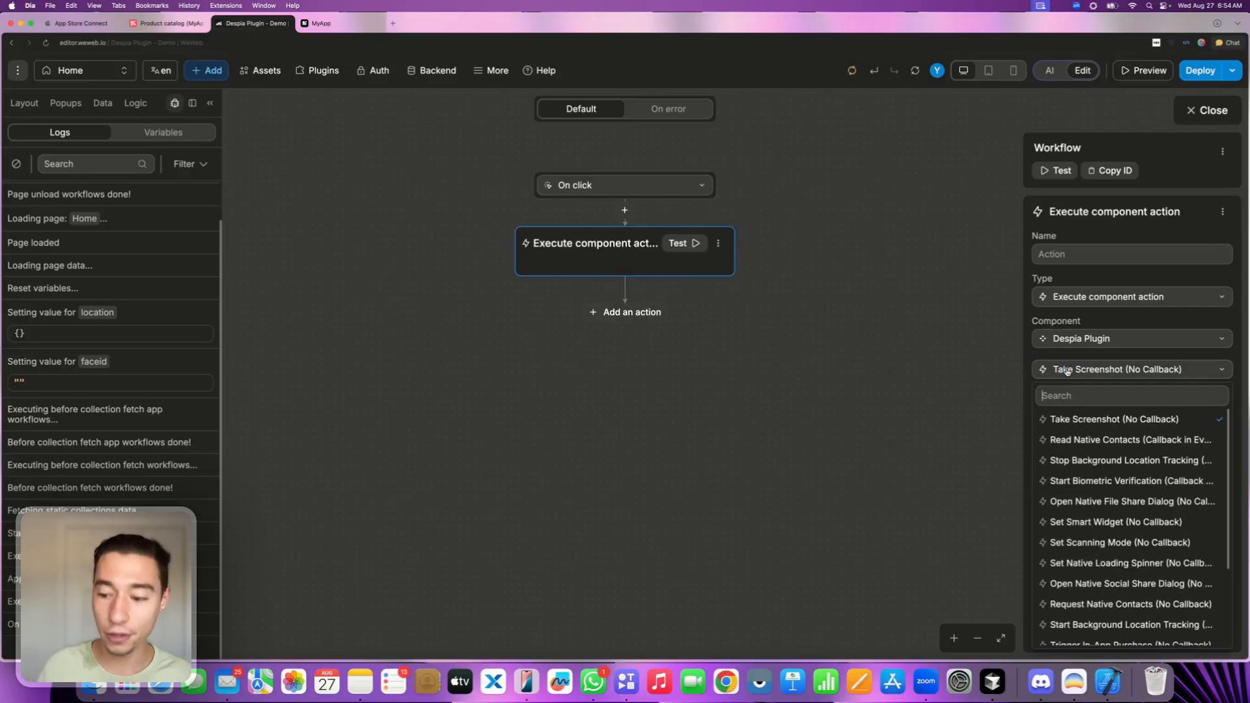
type("pu")
left_click(1104, 420)
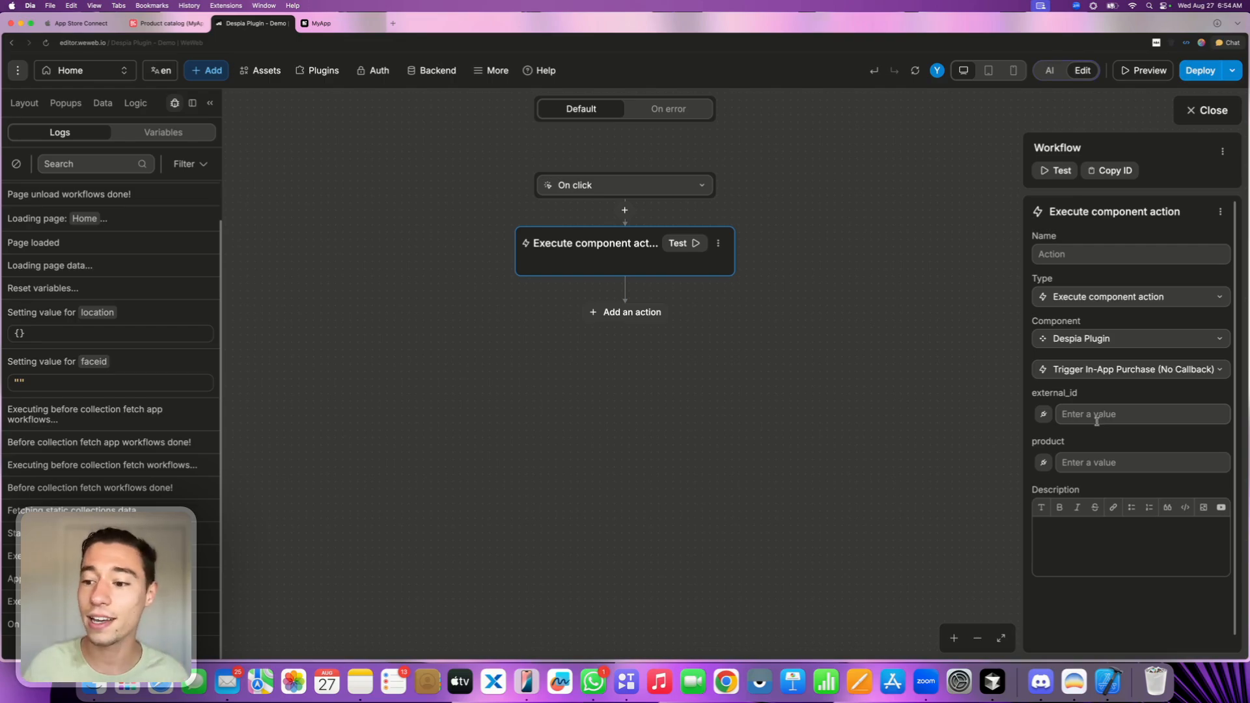
Set the action's external_id to weweb_user and its product to the subscription identifier copied from RevenueCat, closing the workflow
left_click(1096, 415)
type("weweb_user")
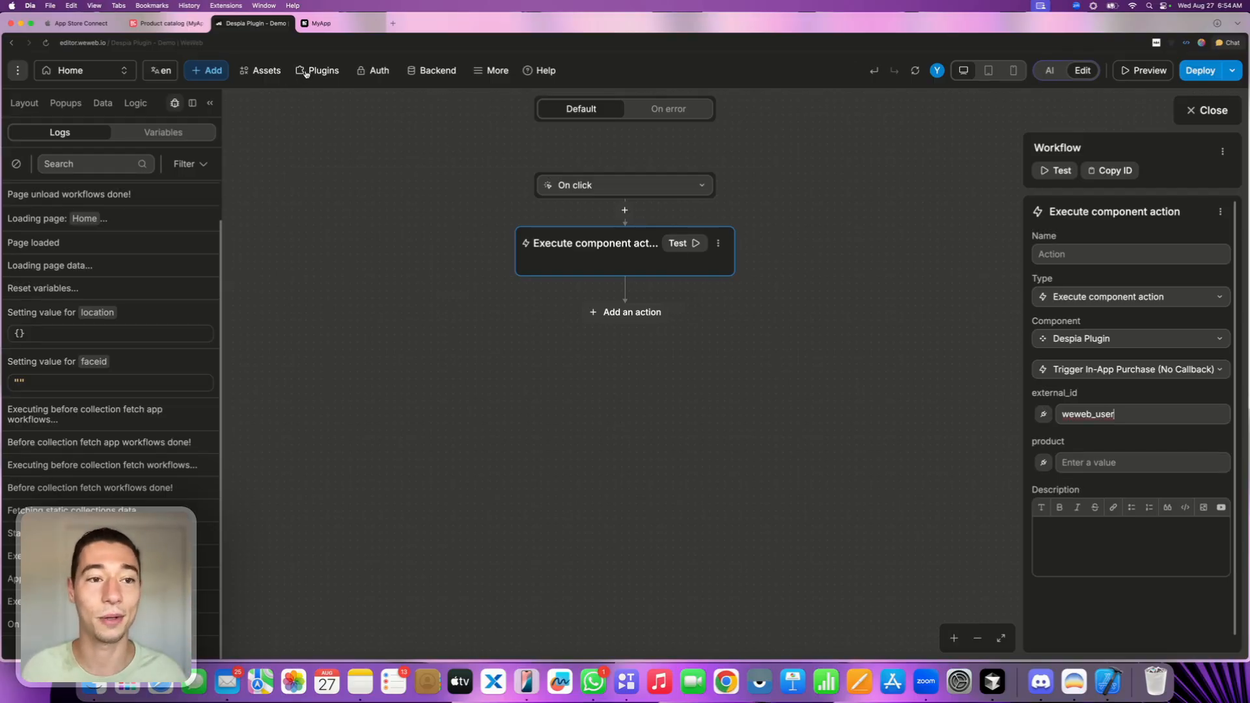
left_click(144, 24)
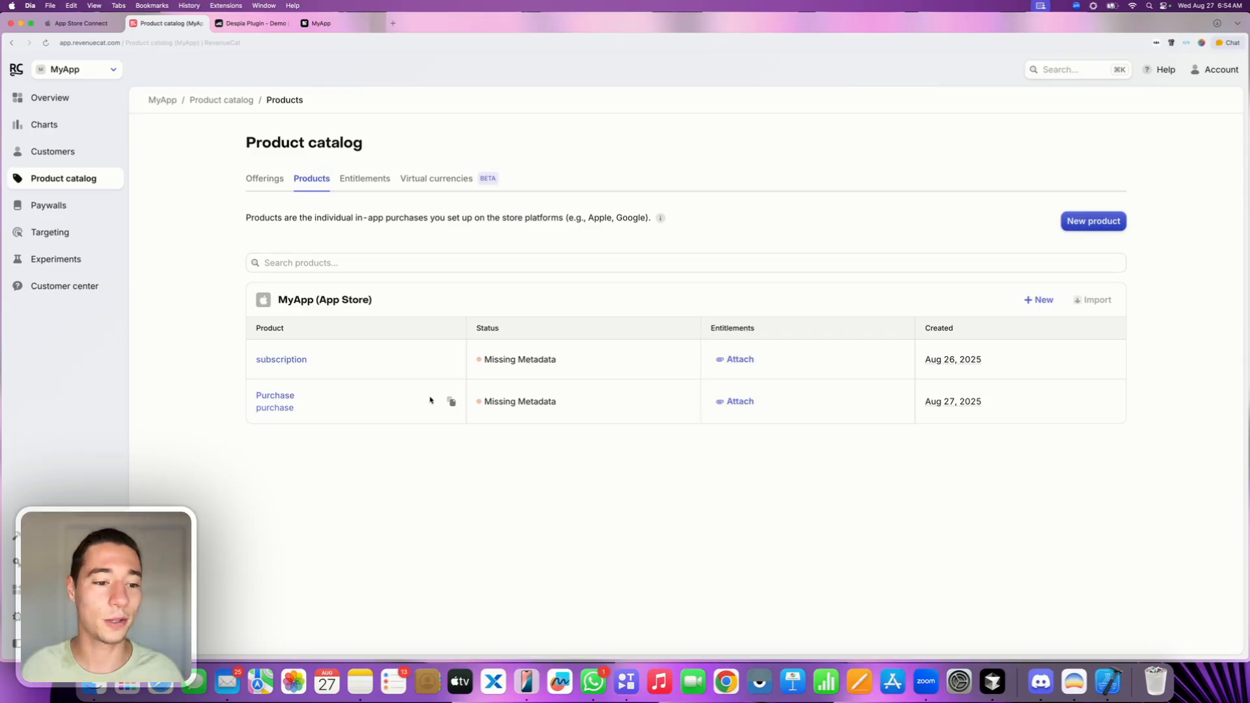
left_click(451, 362)
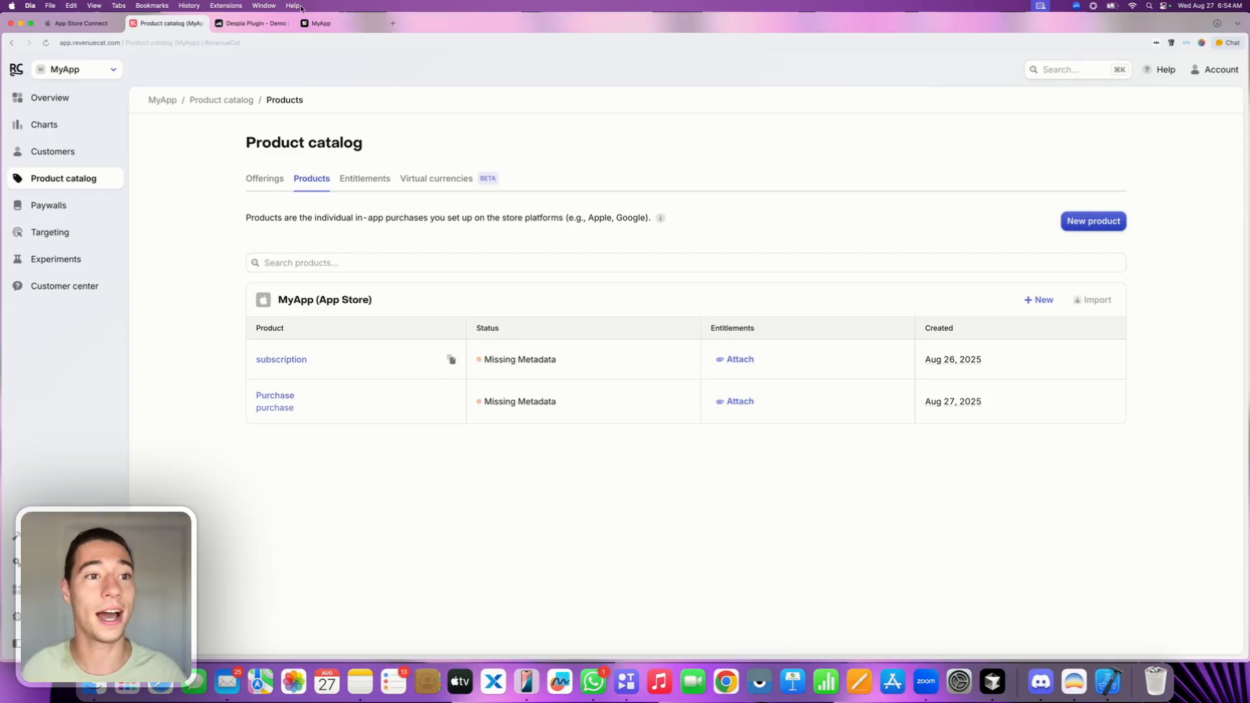
key("ctrl+Tab")
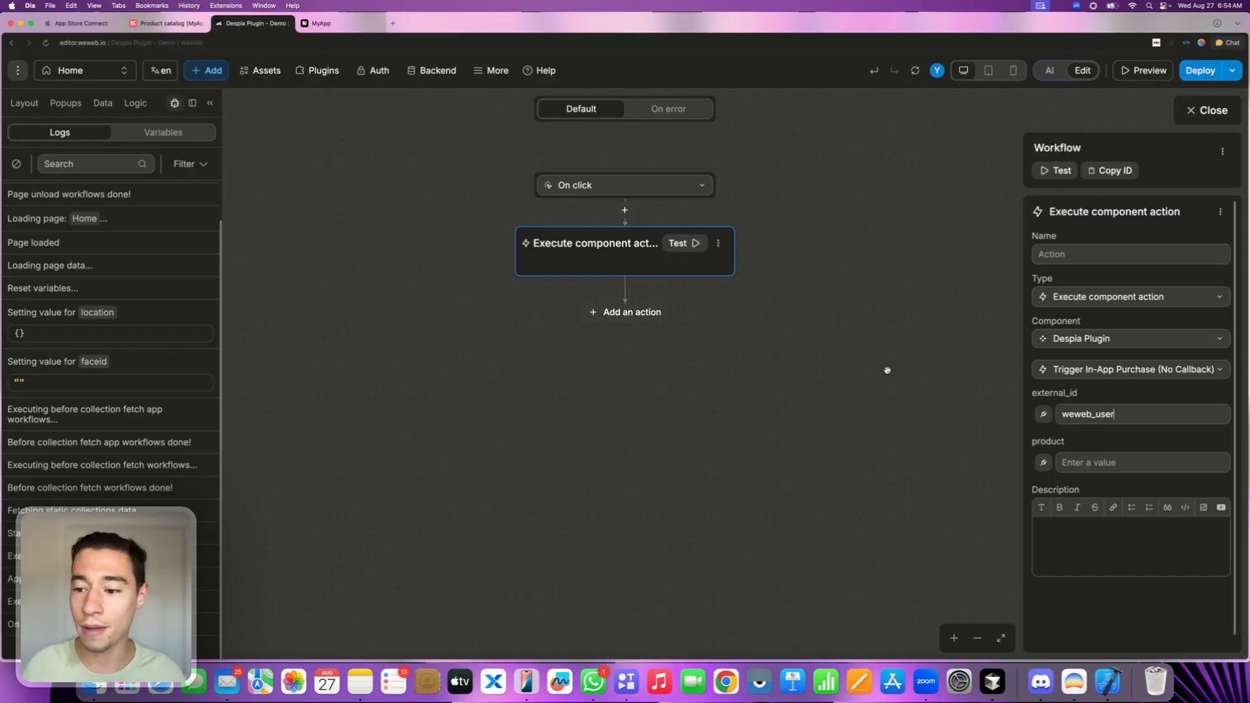
left_click(1090, 463)
key("super+v")
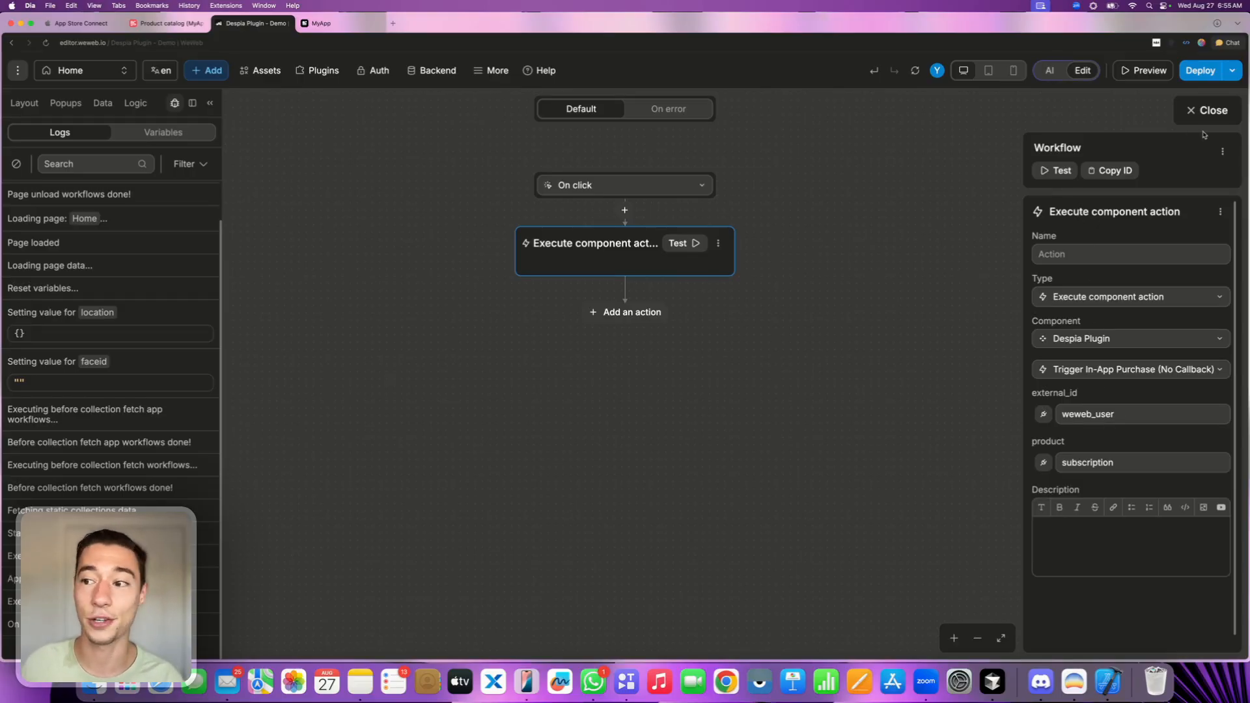
left_click(1209, 110)
Publish the project to the WeWeb subdomain under the publish name new
left_click(1200, 72)
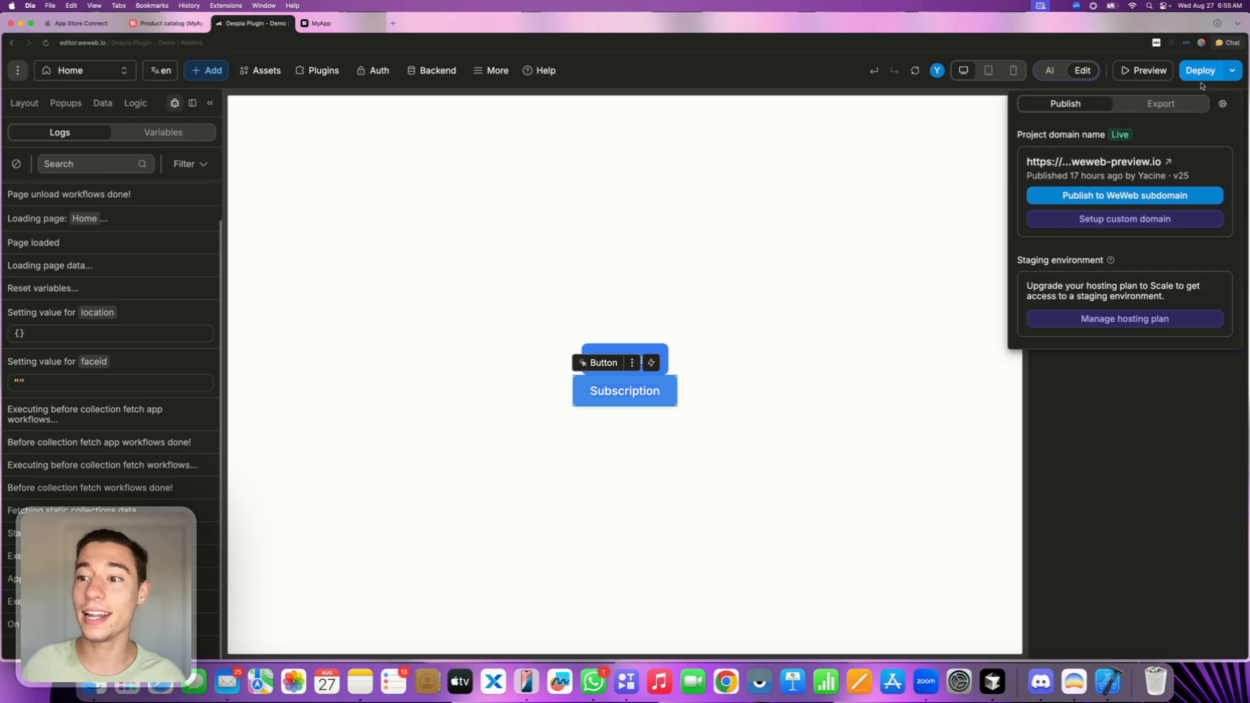
left_click(1099, 198)
type("new")
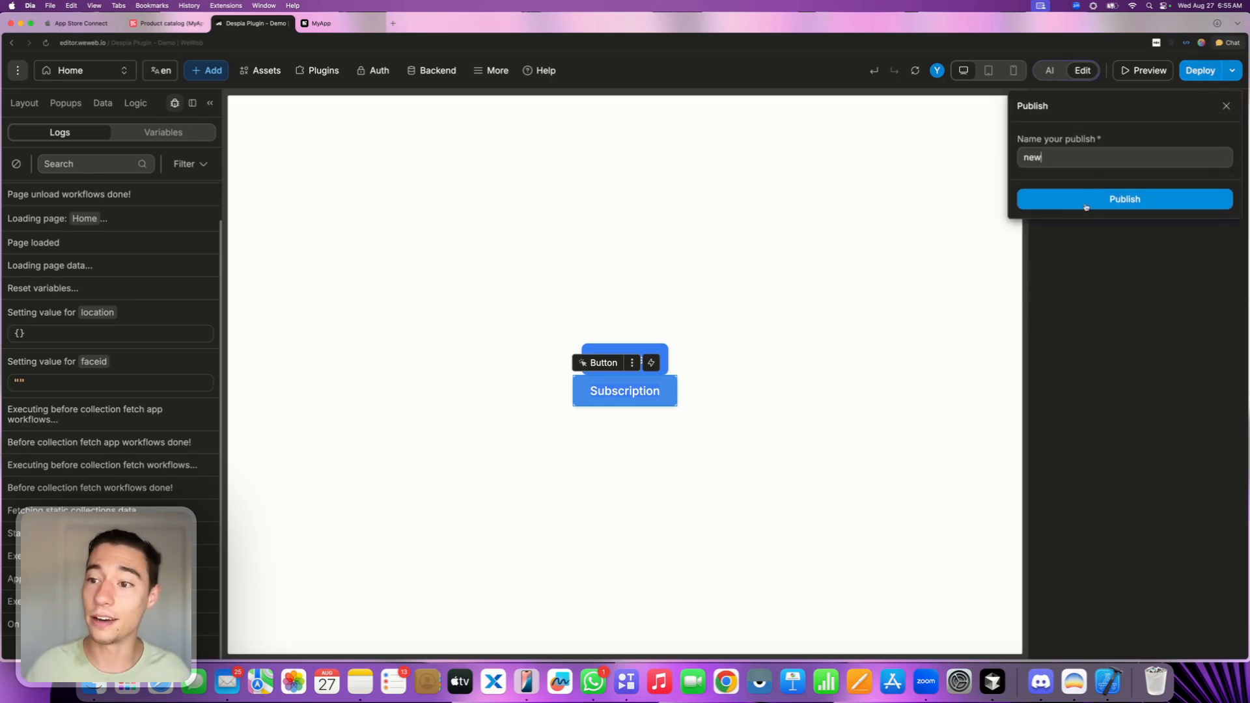
left_click(1081, 202)
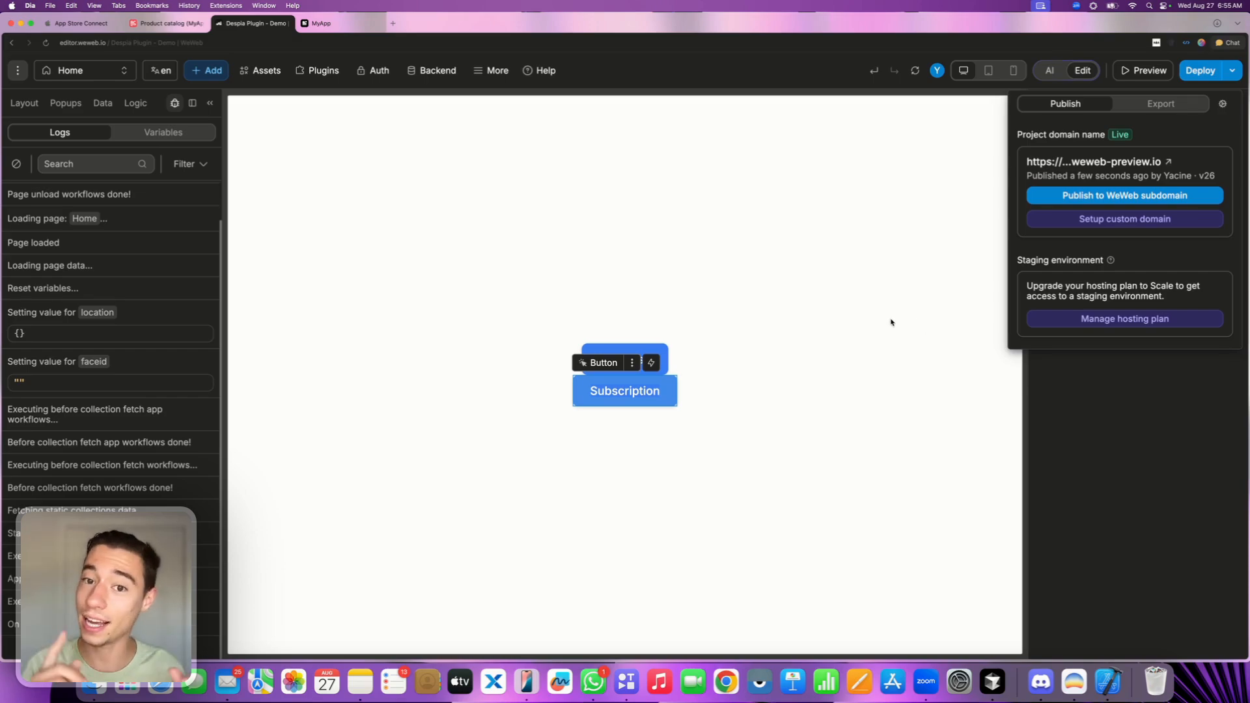
Switch to iPhone Mirroring, launch MyApp, test the Purchase button up to the password request, and dismiss the payment sheet
left_click(527, 681)
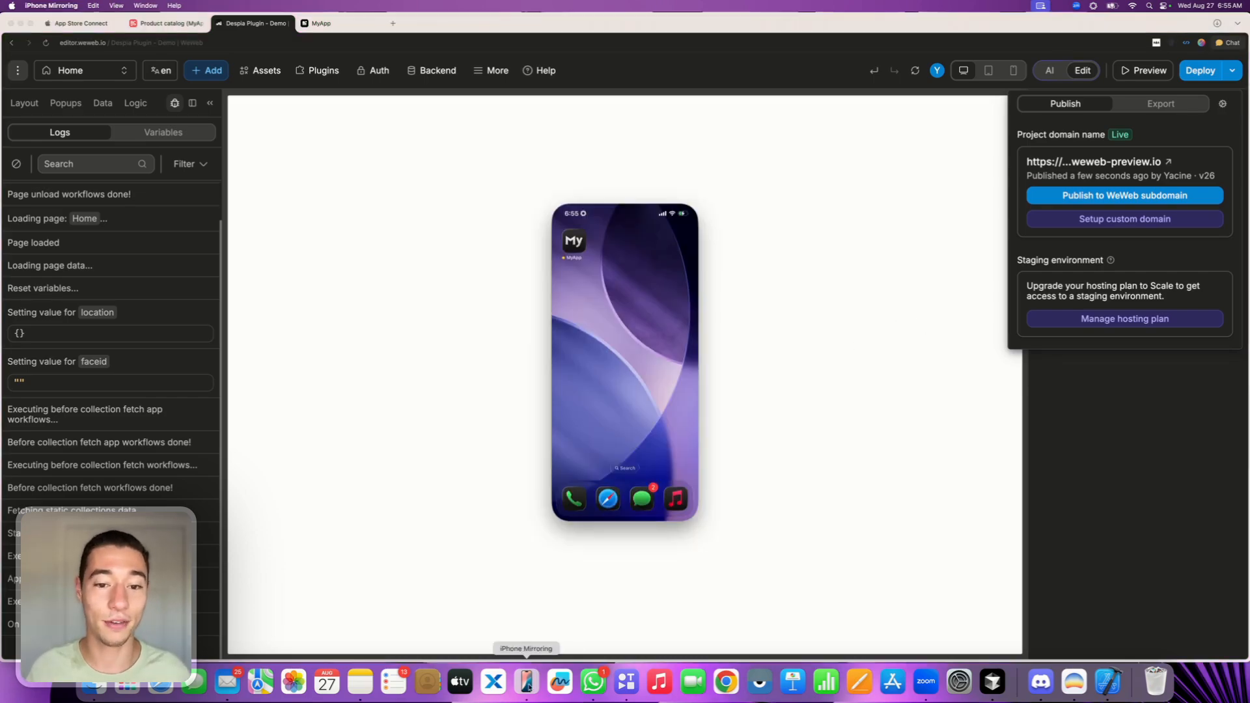
left_click(577, 249)
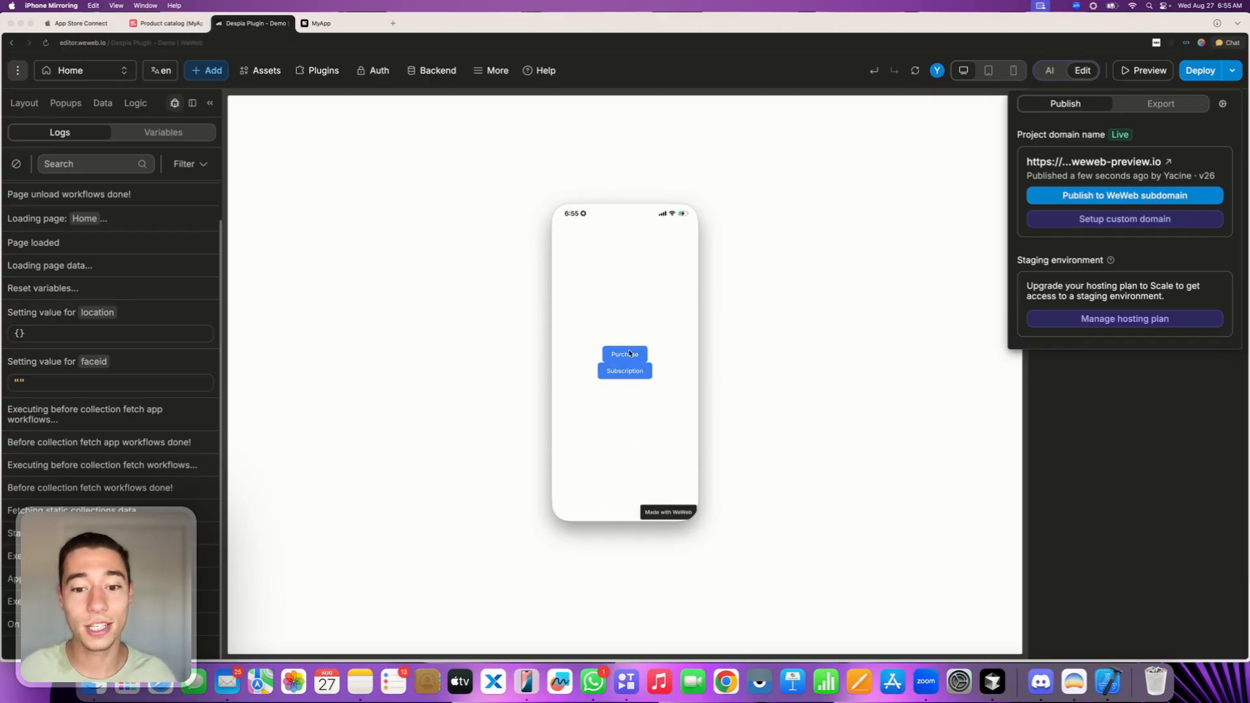
left_click(630, 354)
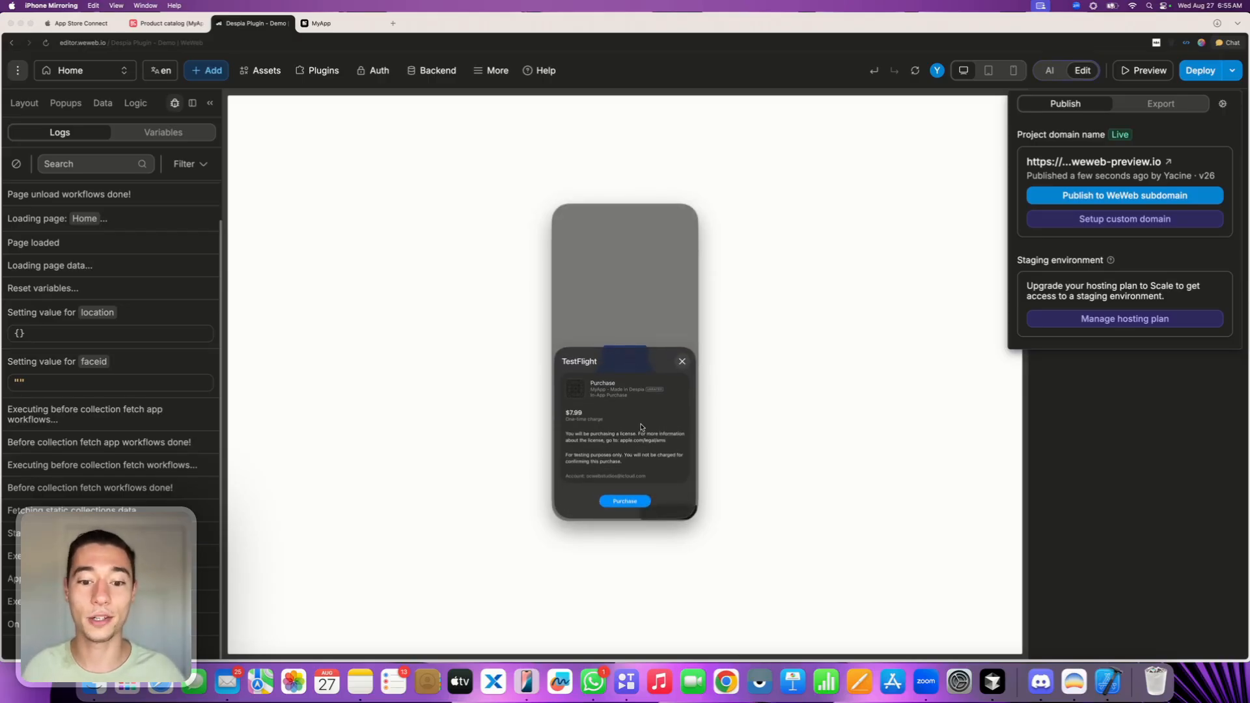
left_click(625, 502)
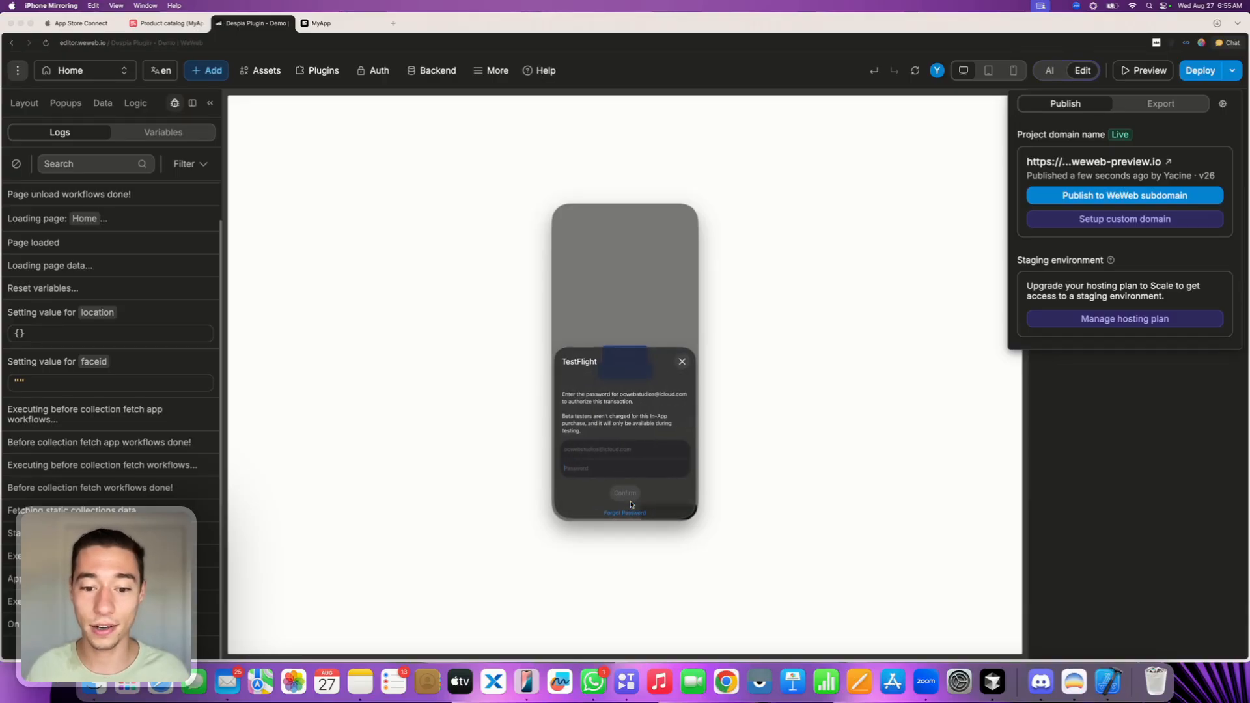
left_click(682, 363)
left_click(679, 362)
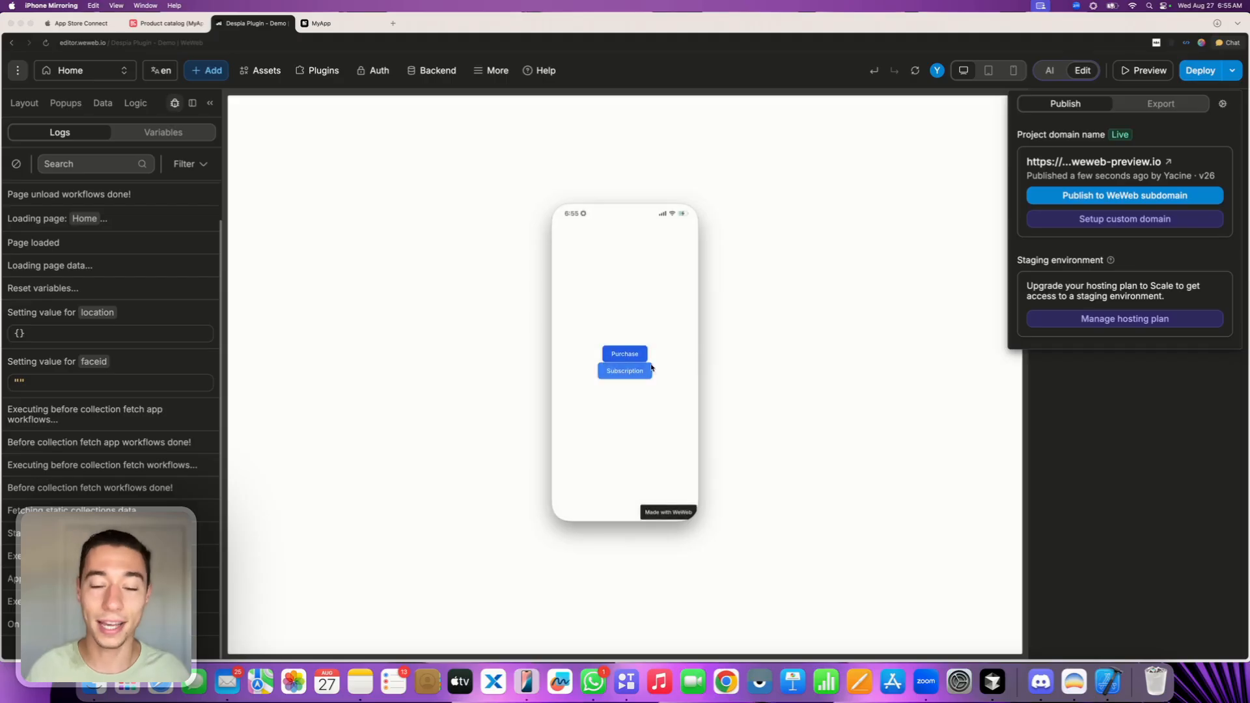
Test MyApp's Subscription button, cancel the Weekly subscription through its management screen, and return to the WeWeb editor
left_click(635, 372)
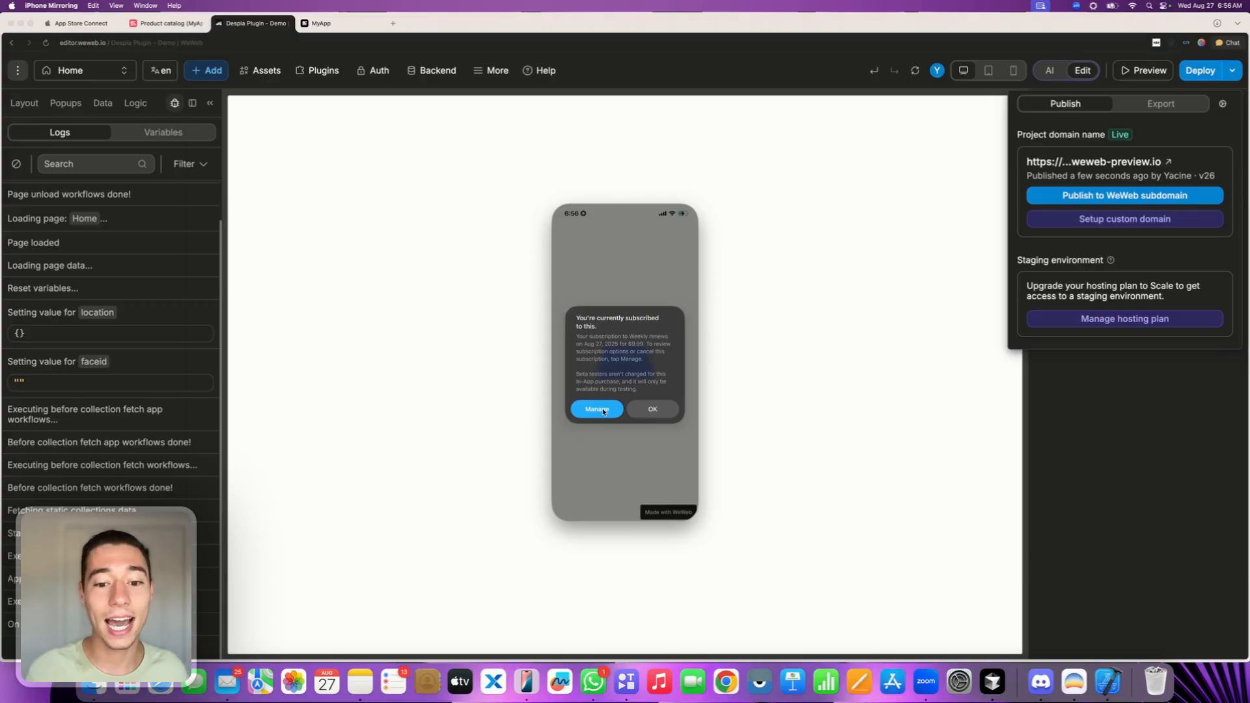
left_click(604, 411)
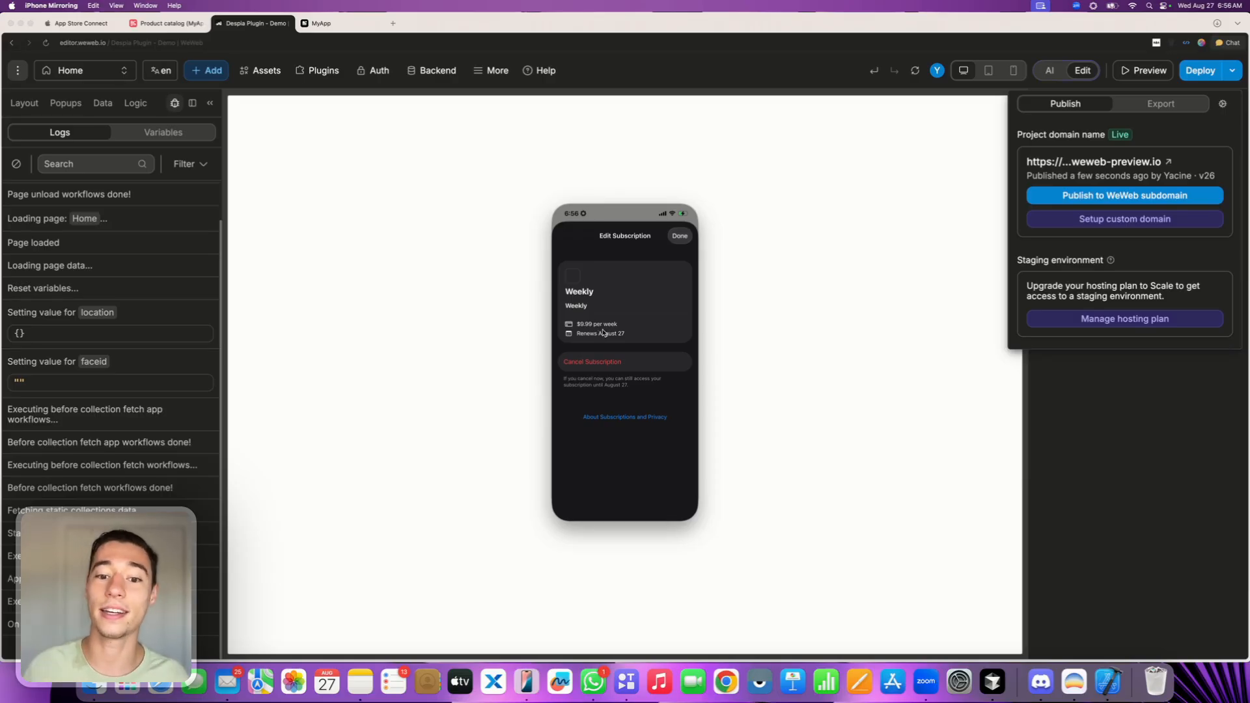
left_click(587, 362)
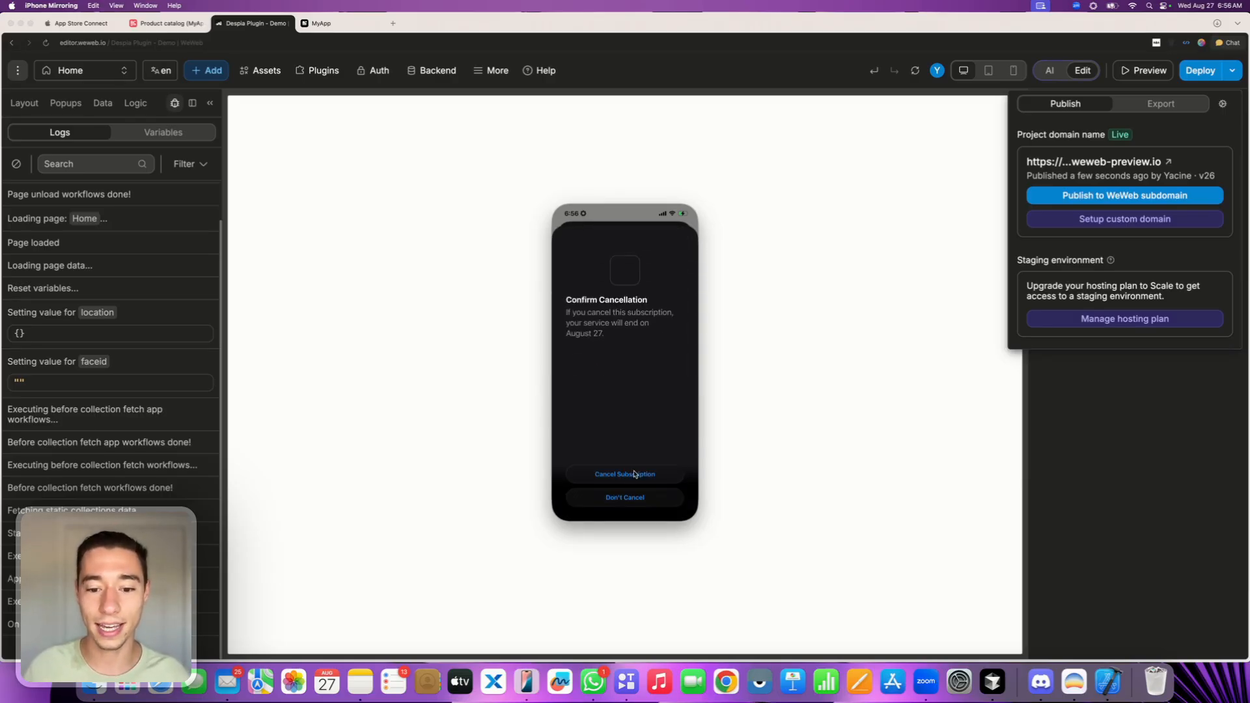
left_click(631, 477)
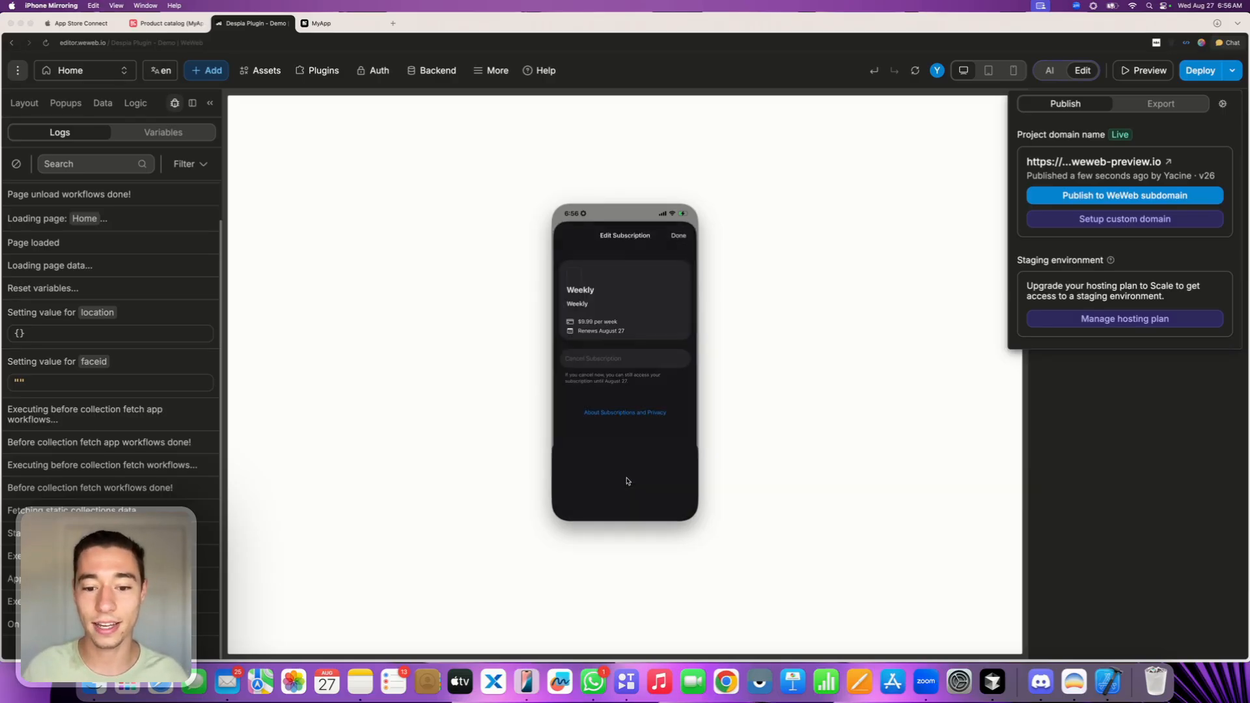
left_click(681, 236)
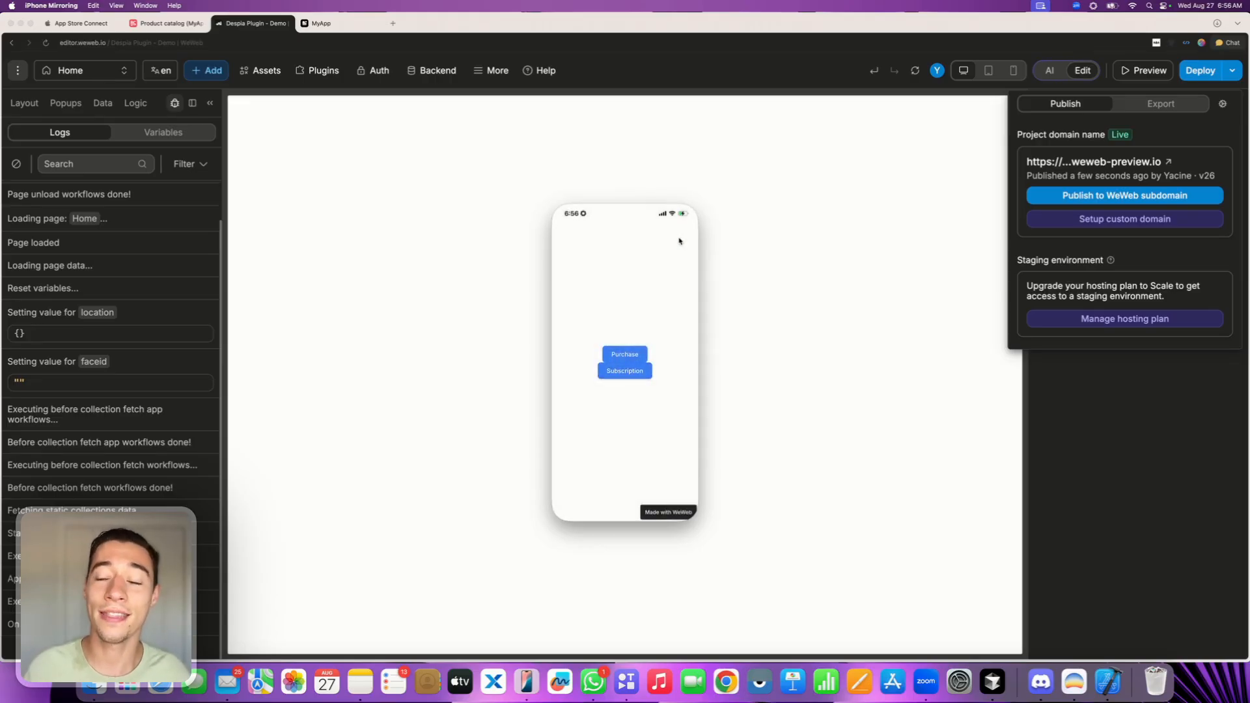
left_click(748, 179)
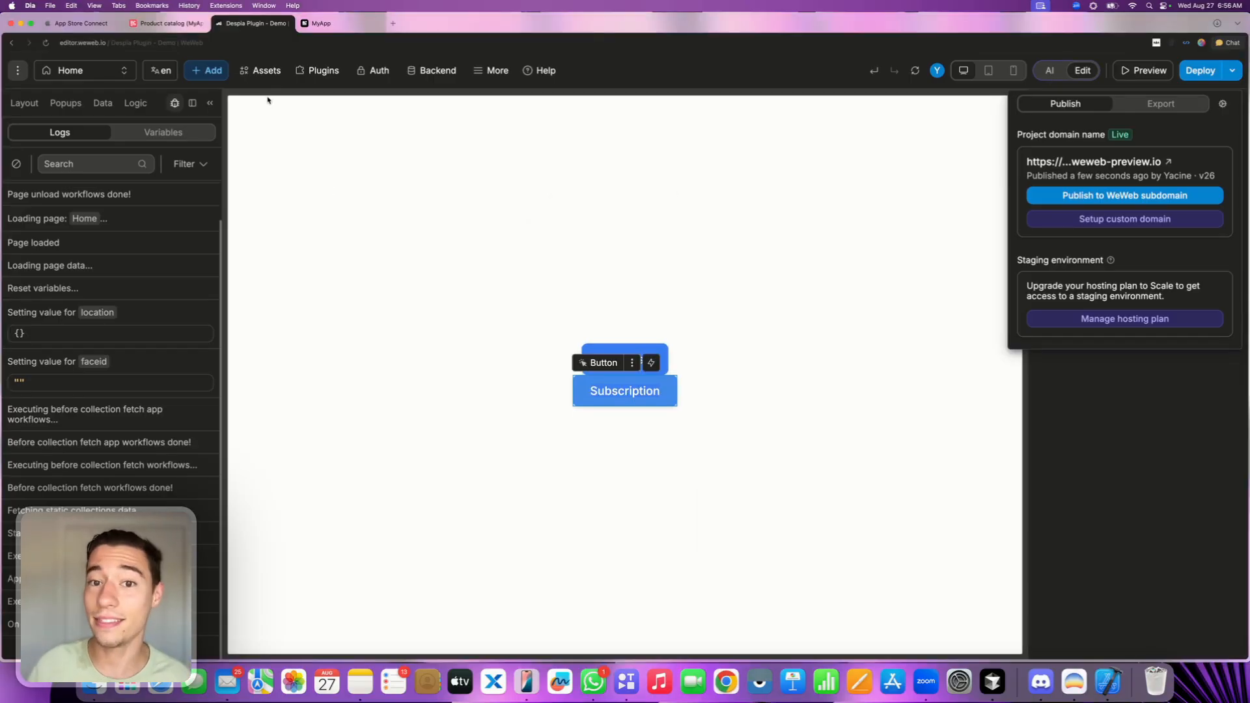
Switch to RevenueCat, start a new webhook configuration under Integrations, and examine its webhook URL and authorization header fields
left_click(168, 25)
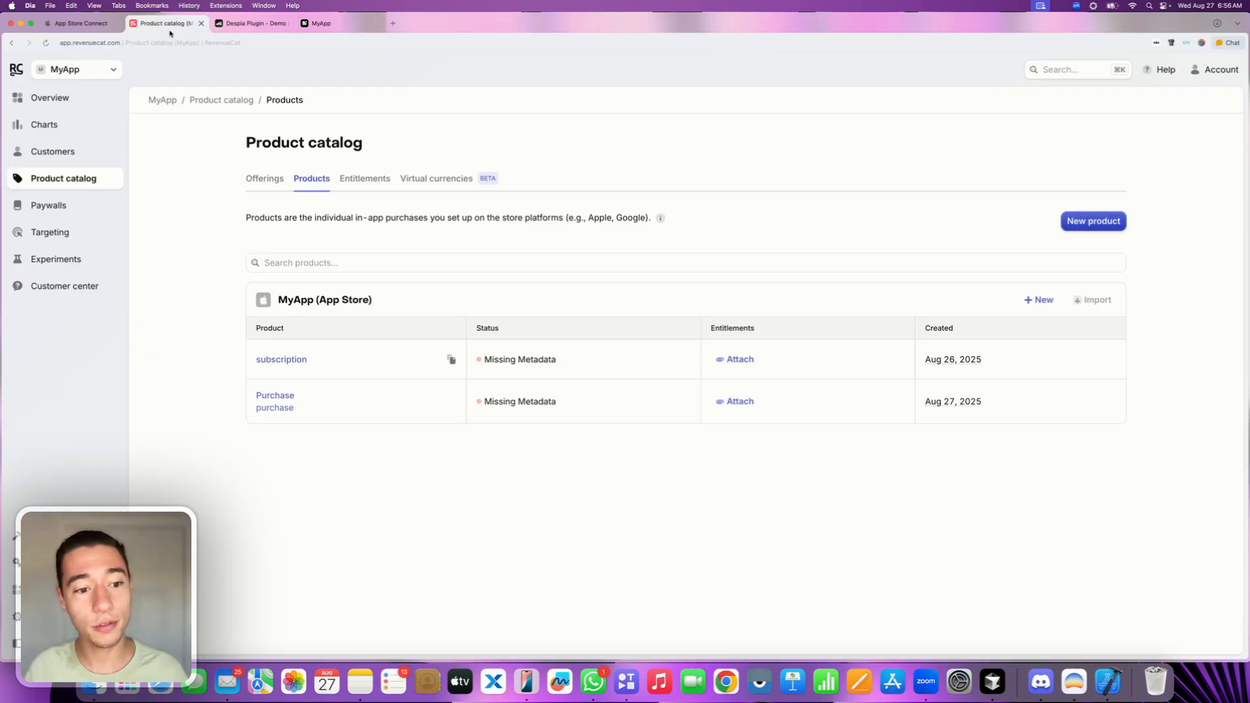
left_click(54, 590)
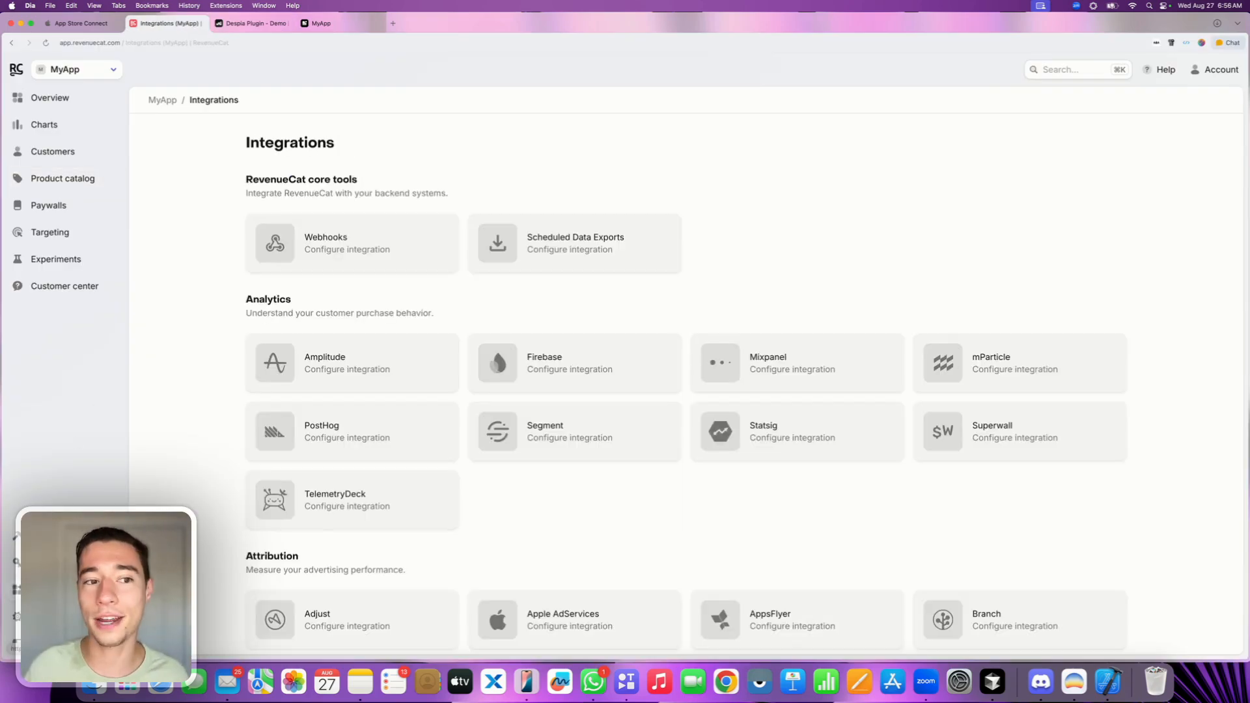
left_click(293, 250)
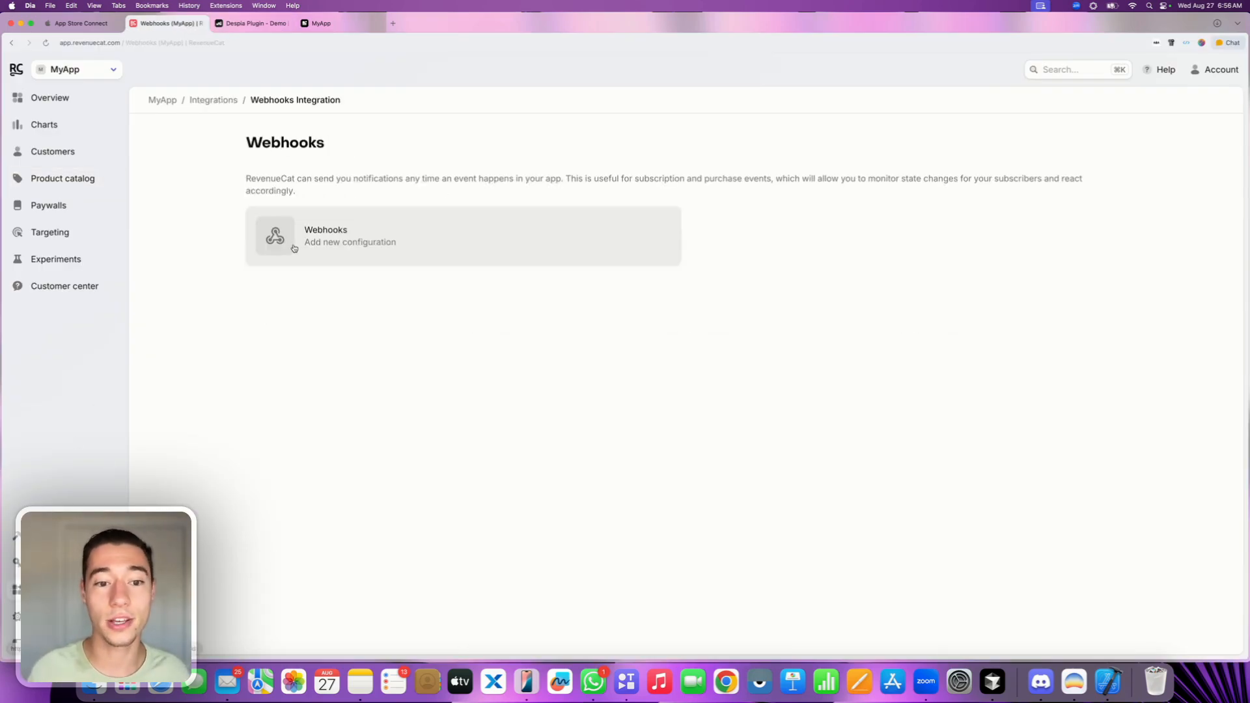
left_click(307, 250)
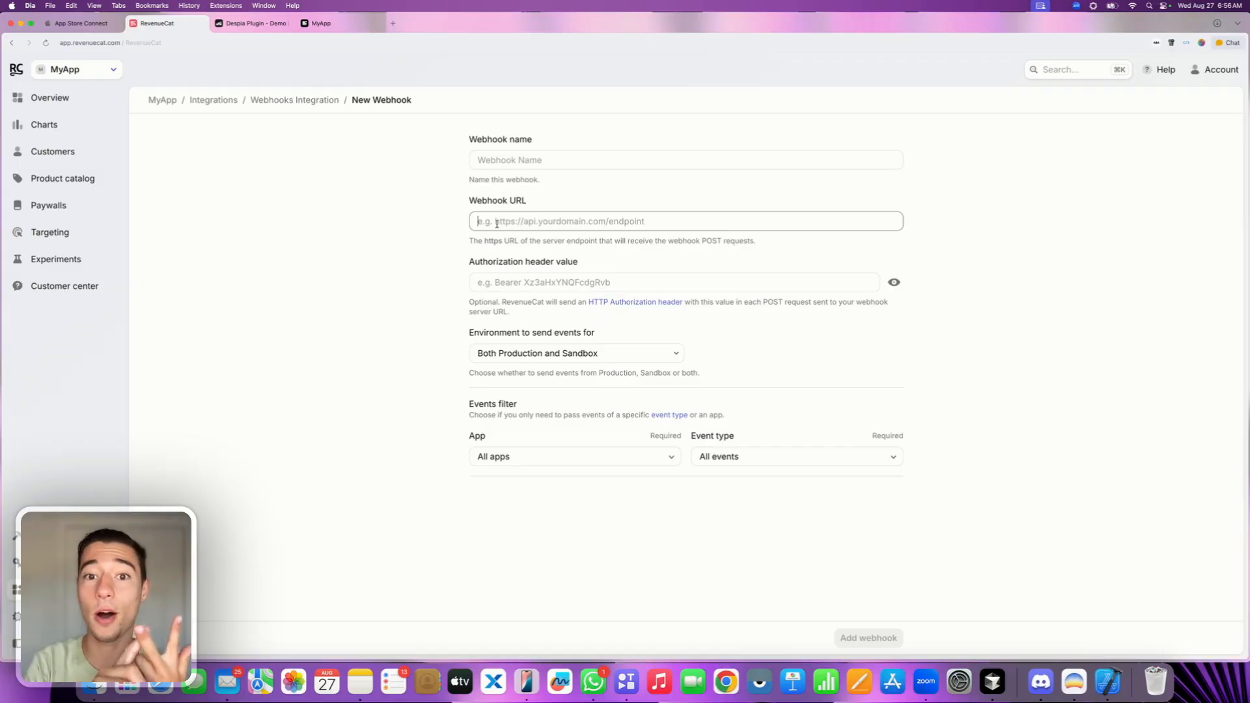
left_click(497, 224)
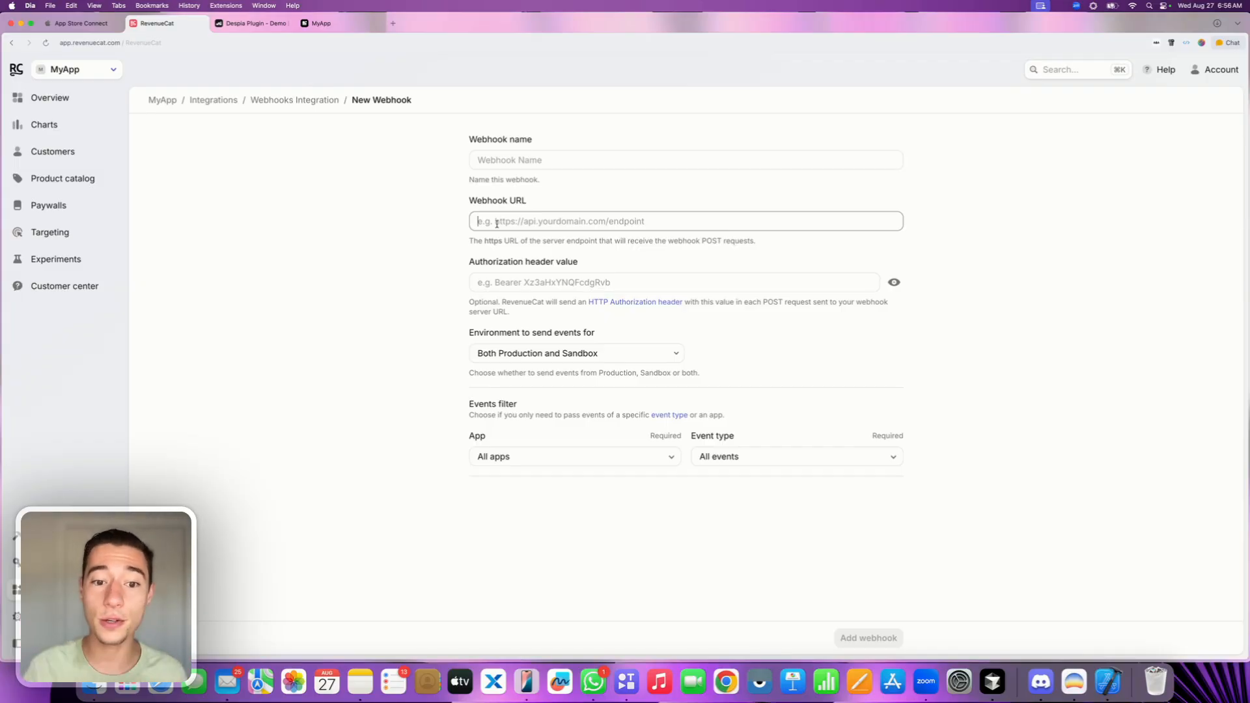
left_click(502, 283)
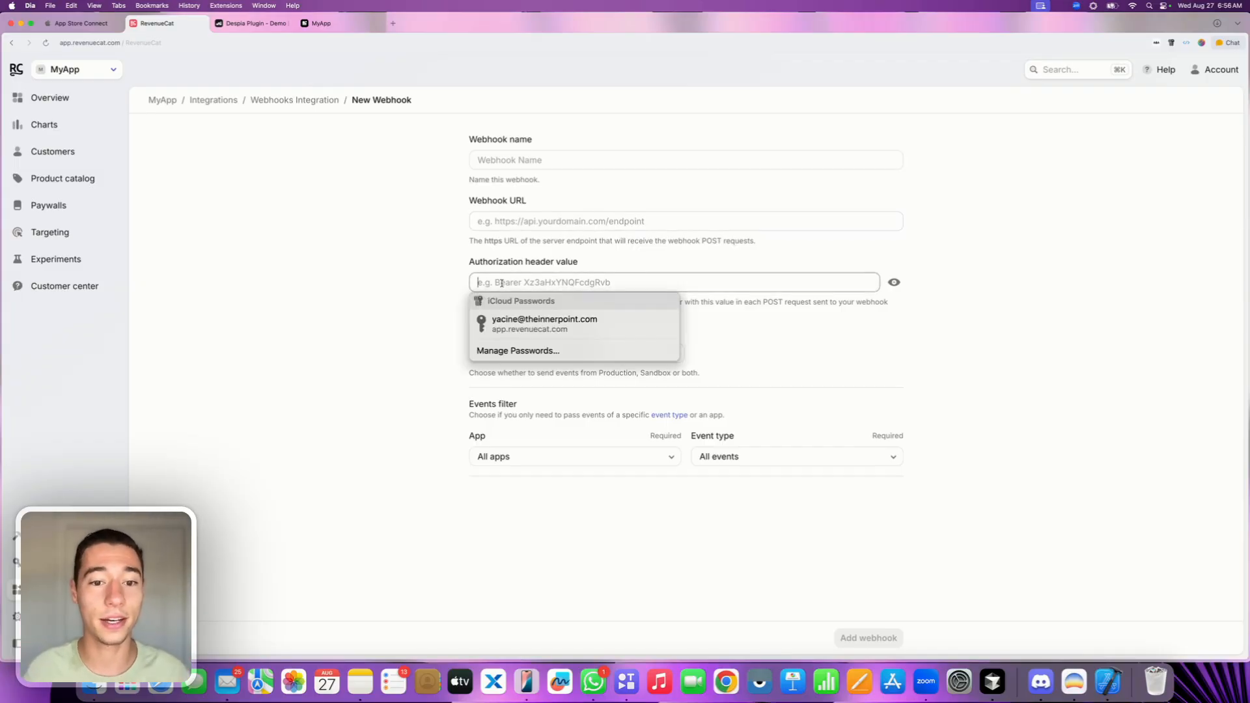
Dismiss the saved-password suggestions and set the webhook's event type filter to Specify types
left_click(450, 274)
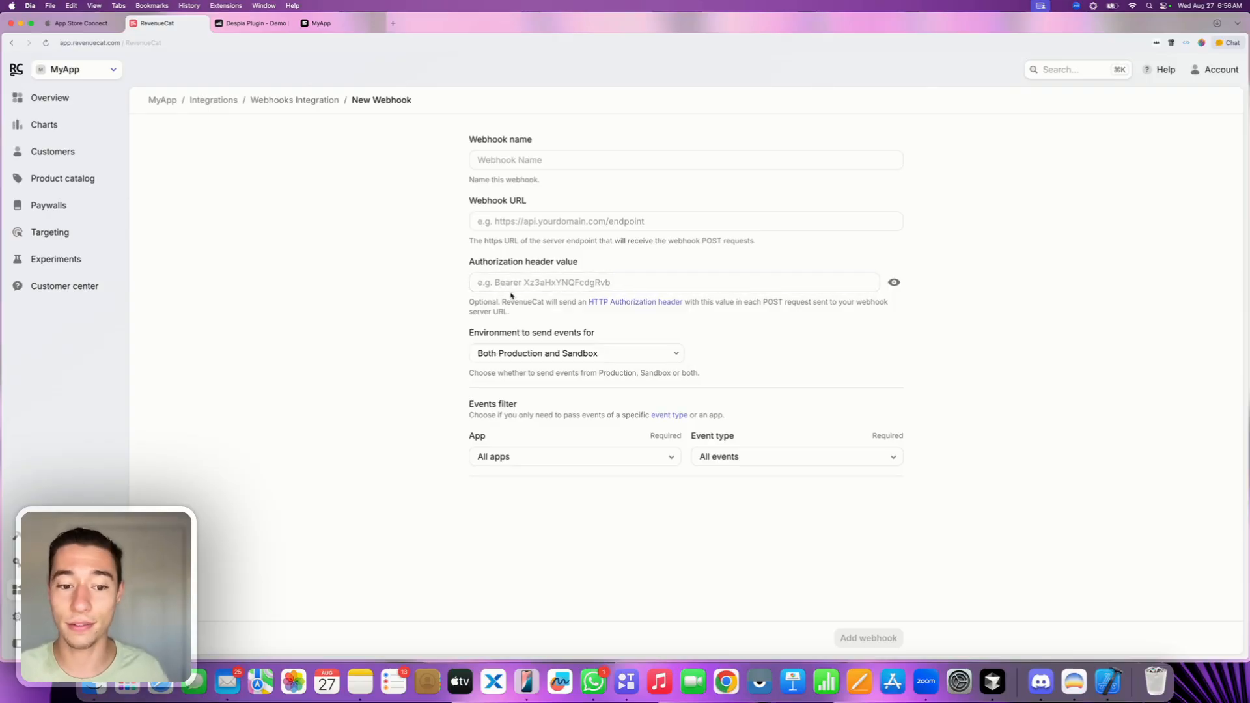
left_click(623, 459)
left_click(749, 454)
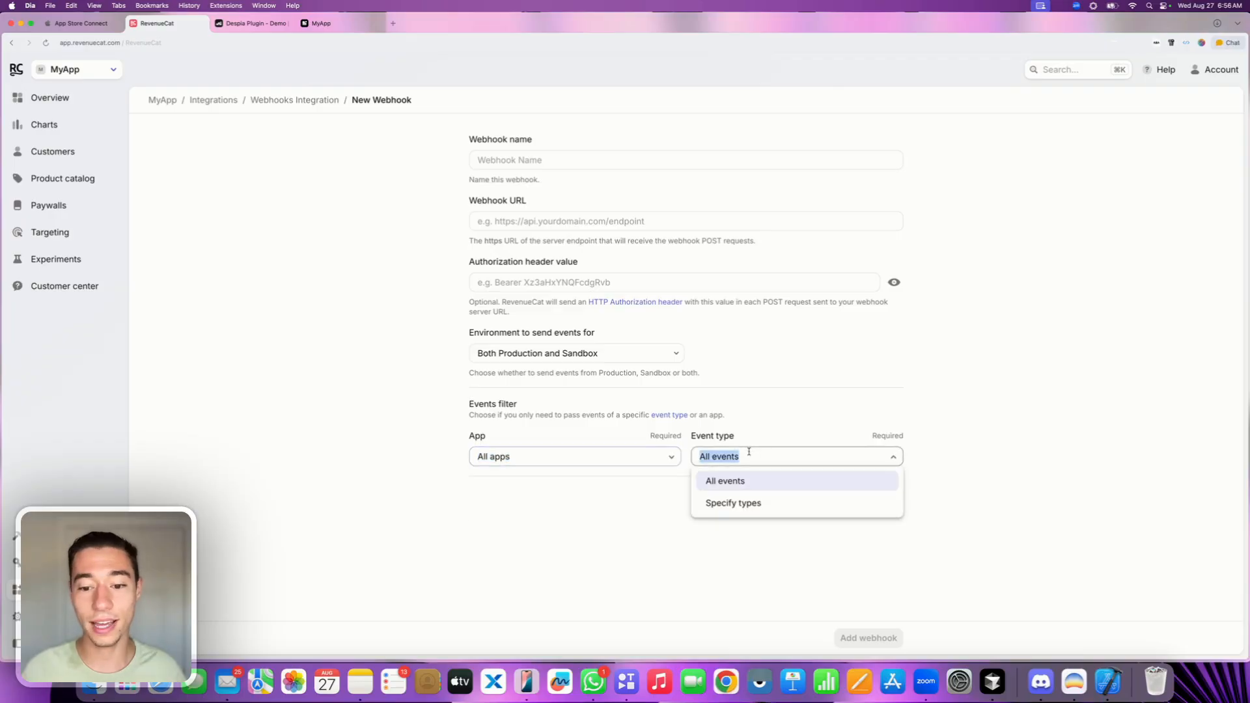
left_click(732, 503)
scroll(740, 372, "down", 5)
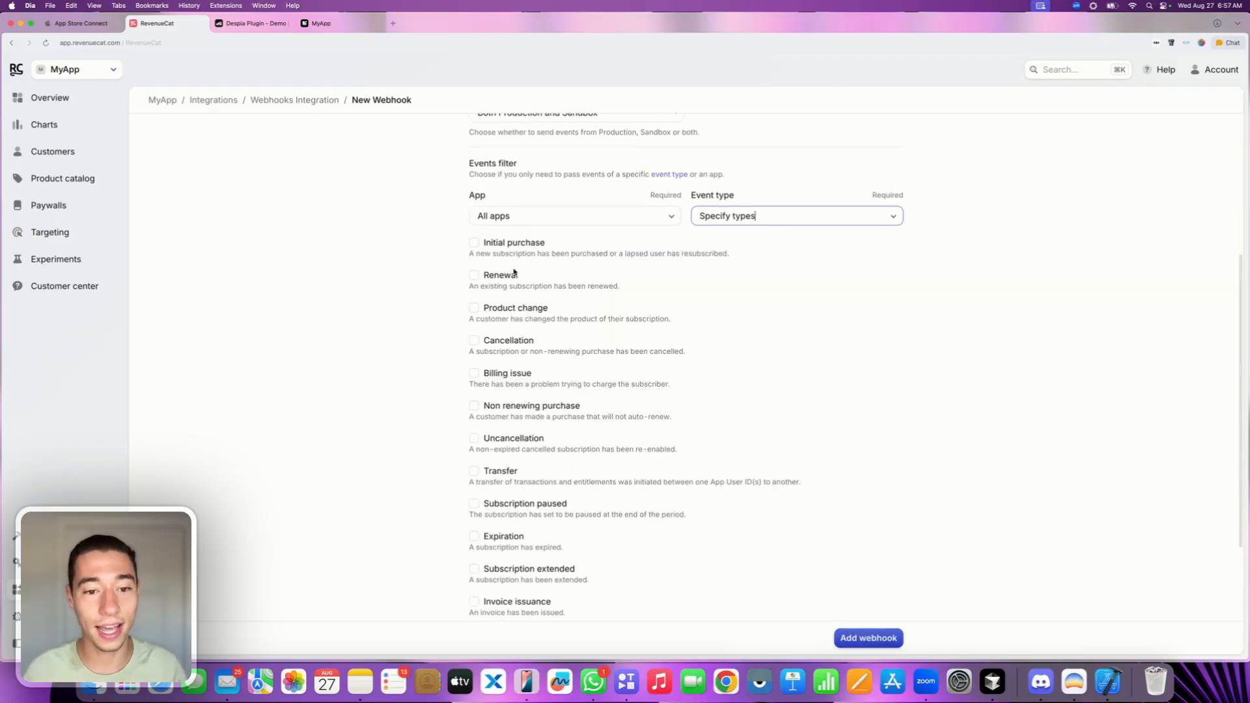
Include the Initial purchase, Renewal, Product change, Cancellation, Billing issue and Non renewing purchase events in the webhook's filter
left_click(481, 243)
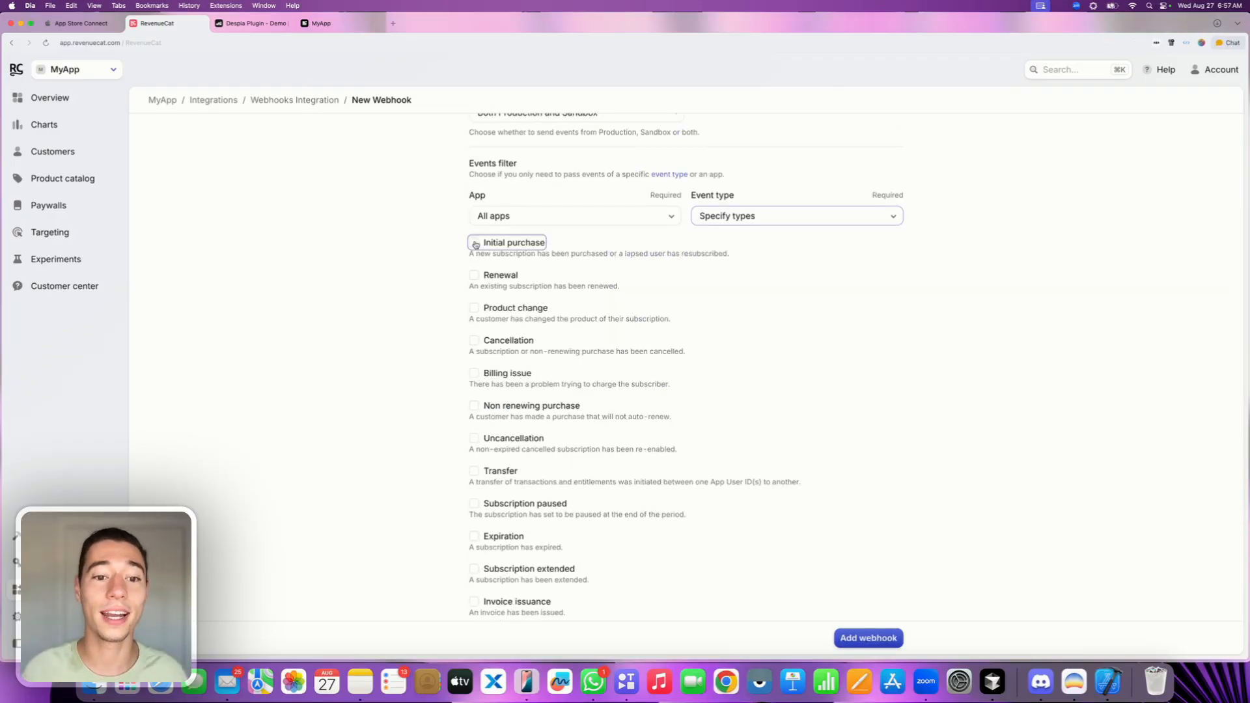
left_click(475, 276)
left_click(476, 309)
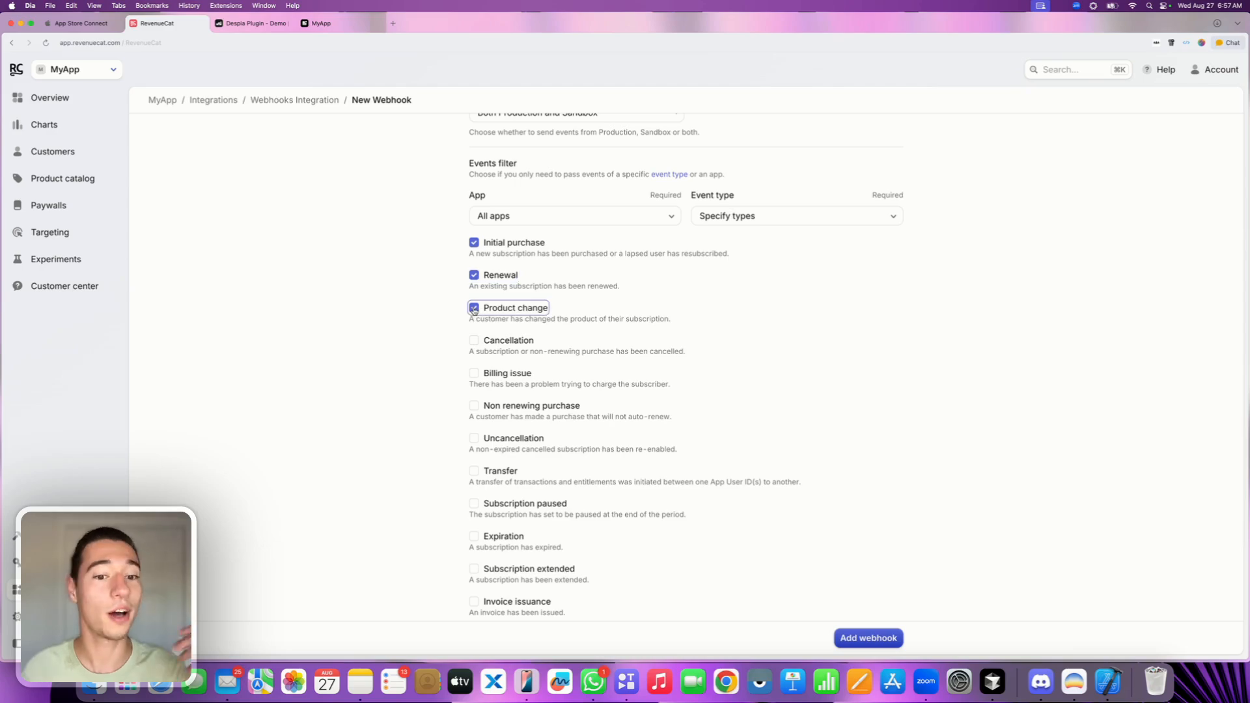
left_click(474, 341)
left_click(474, 374)
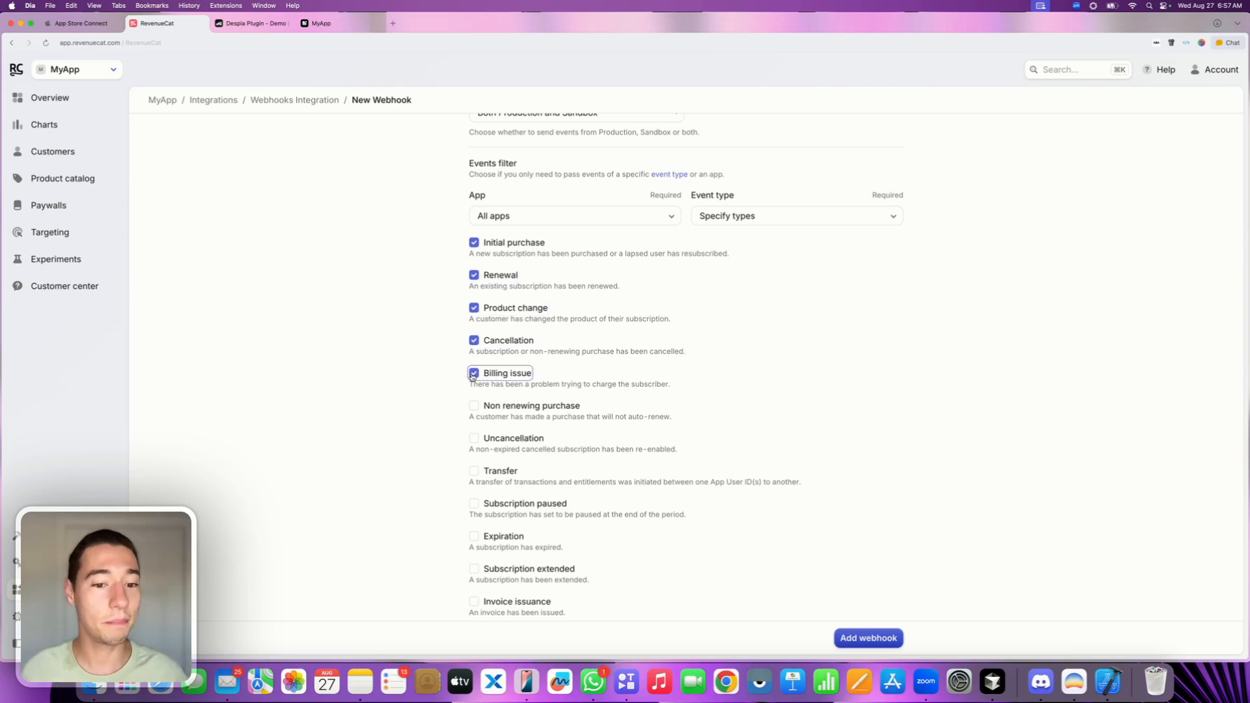
left_click(474, 406)
Add the Uncancellation, Transfer, Subscription paused, Expiration and Subscription extended events to the webhook's filter
scroll(480, 407, "down", 1)
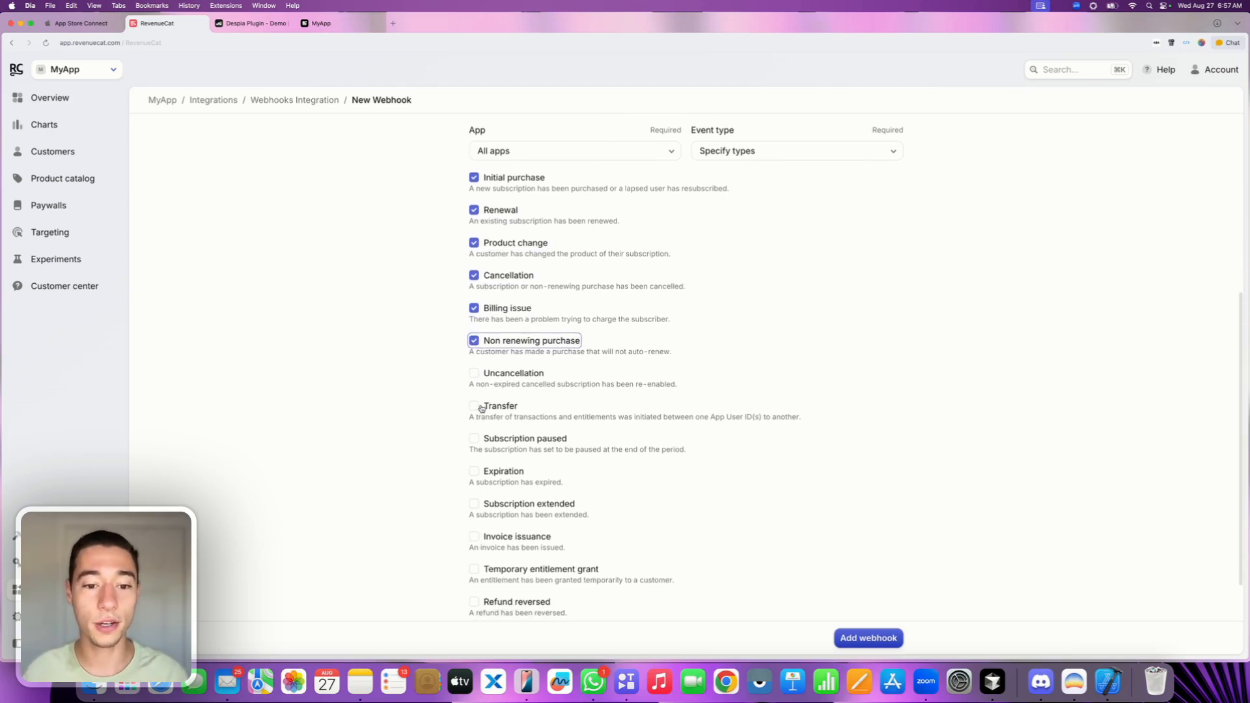
left_click(473, 375)
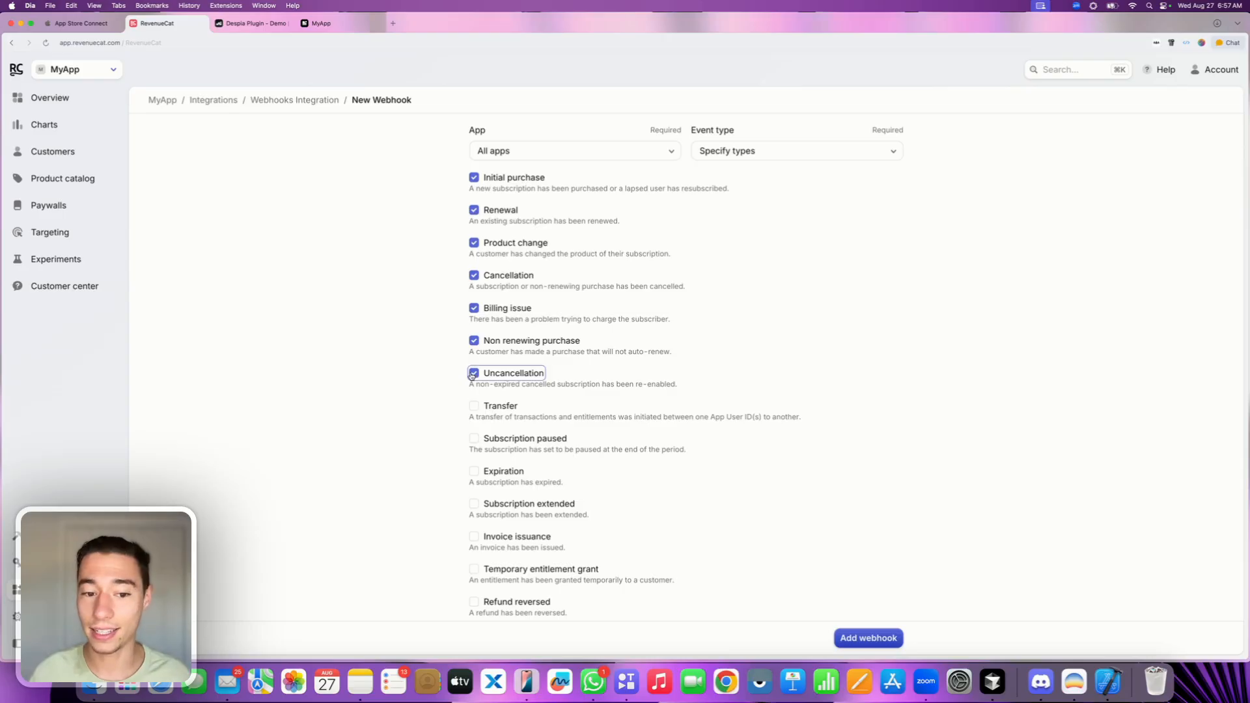
scroll(472, 376, "down", 1)
left_click(474, 367)
left_click(475, 400)
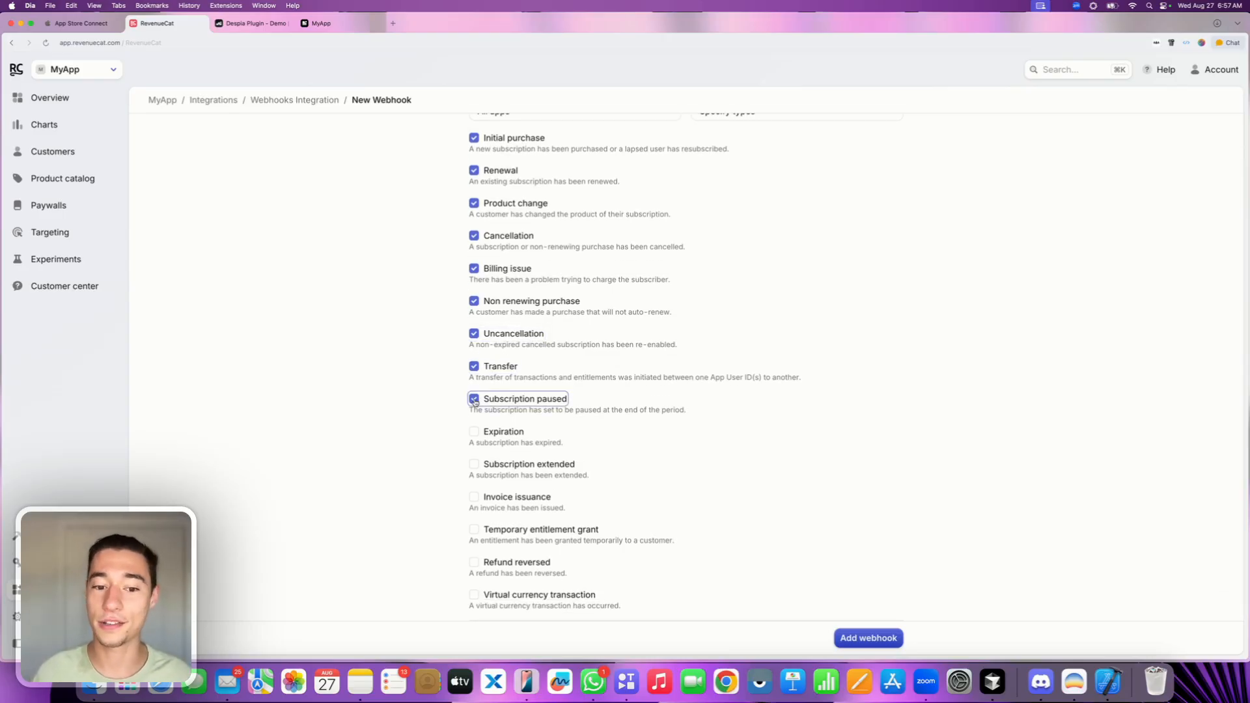
scroll(474, 399, "down", 1)
left_click(474, 412)
left_click(474, 443)
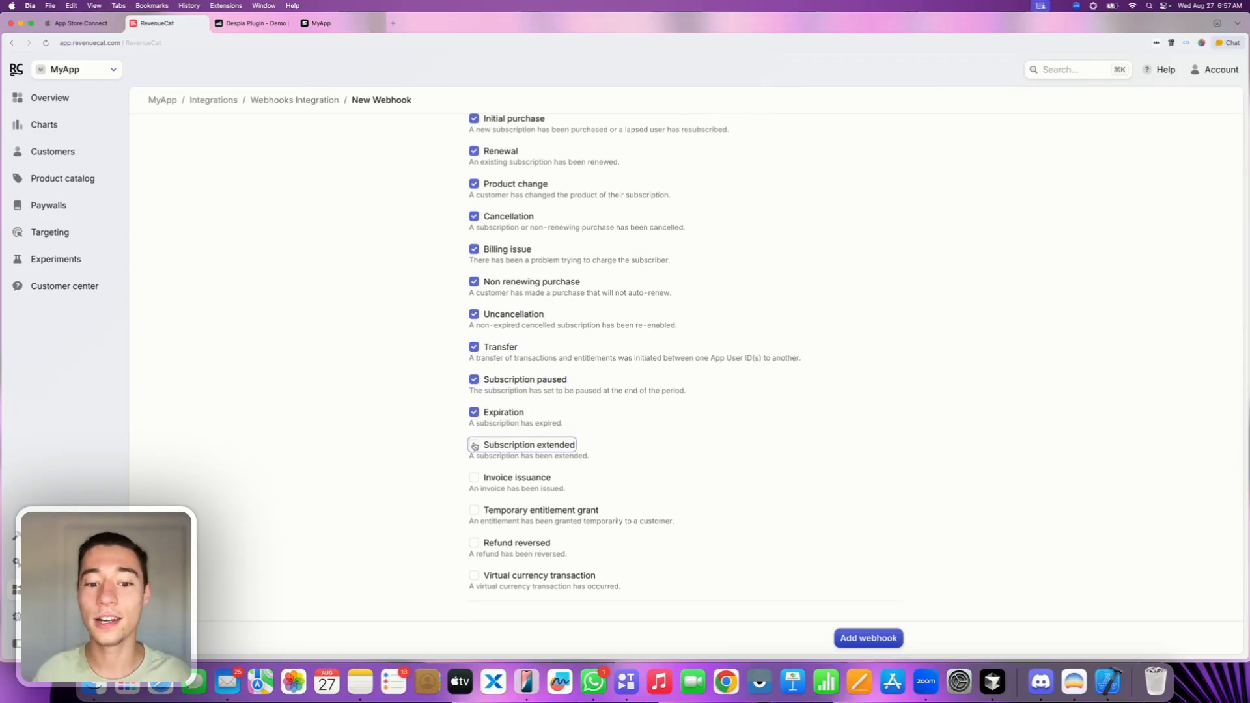
Add the Invoice issuance, Temporary entitlement grant, Refund reversed and Virtual currency transaction events to the webhook's filter
left_click(473, 480)
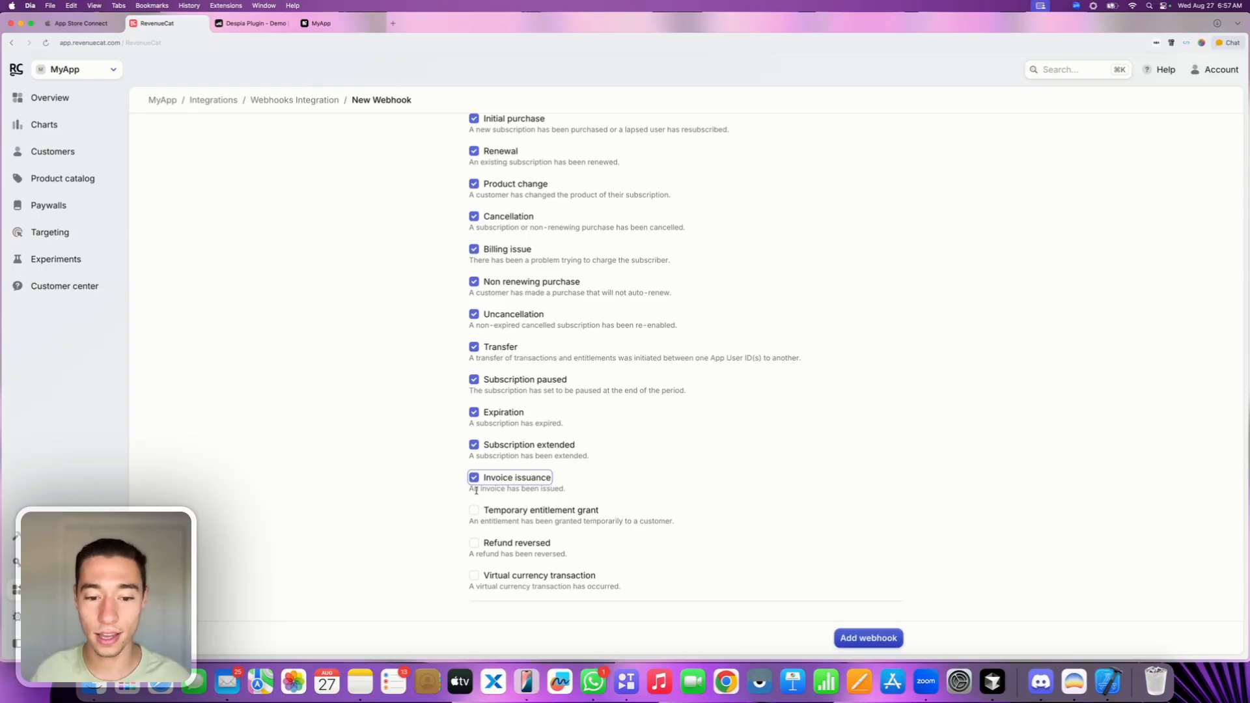
left_click(474, 510)
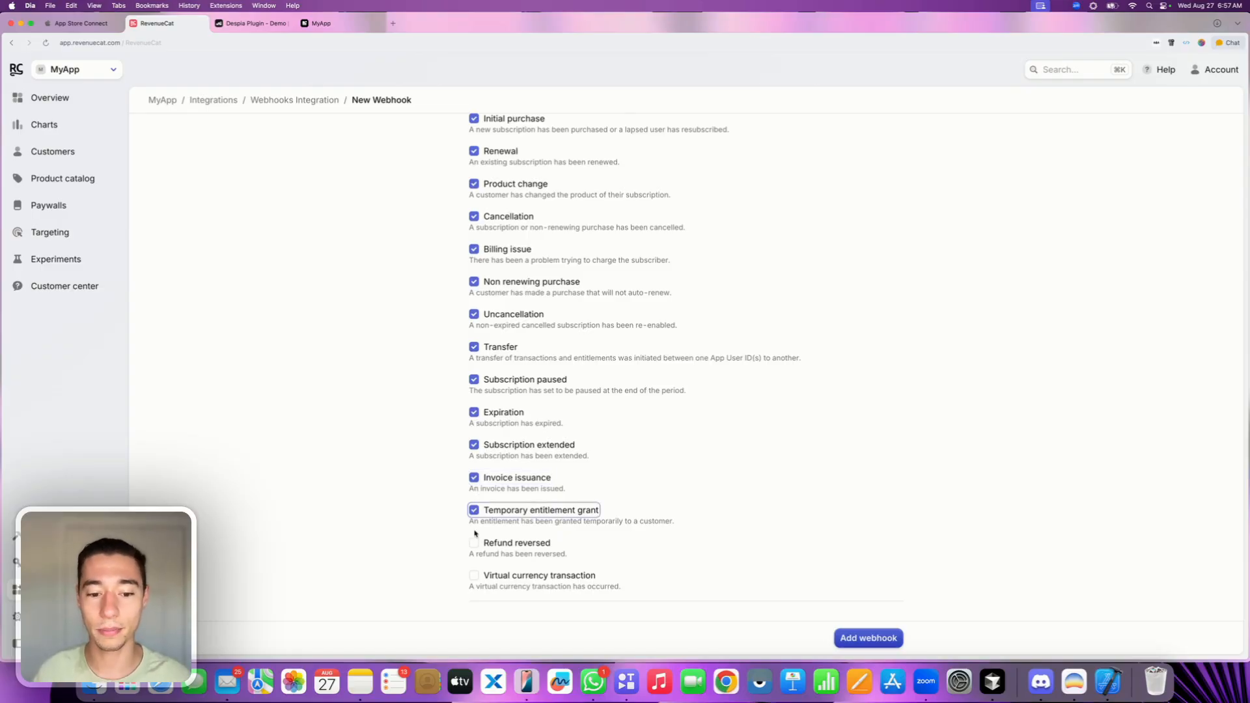
left_click(474, 543)
left_click(474, 575)
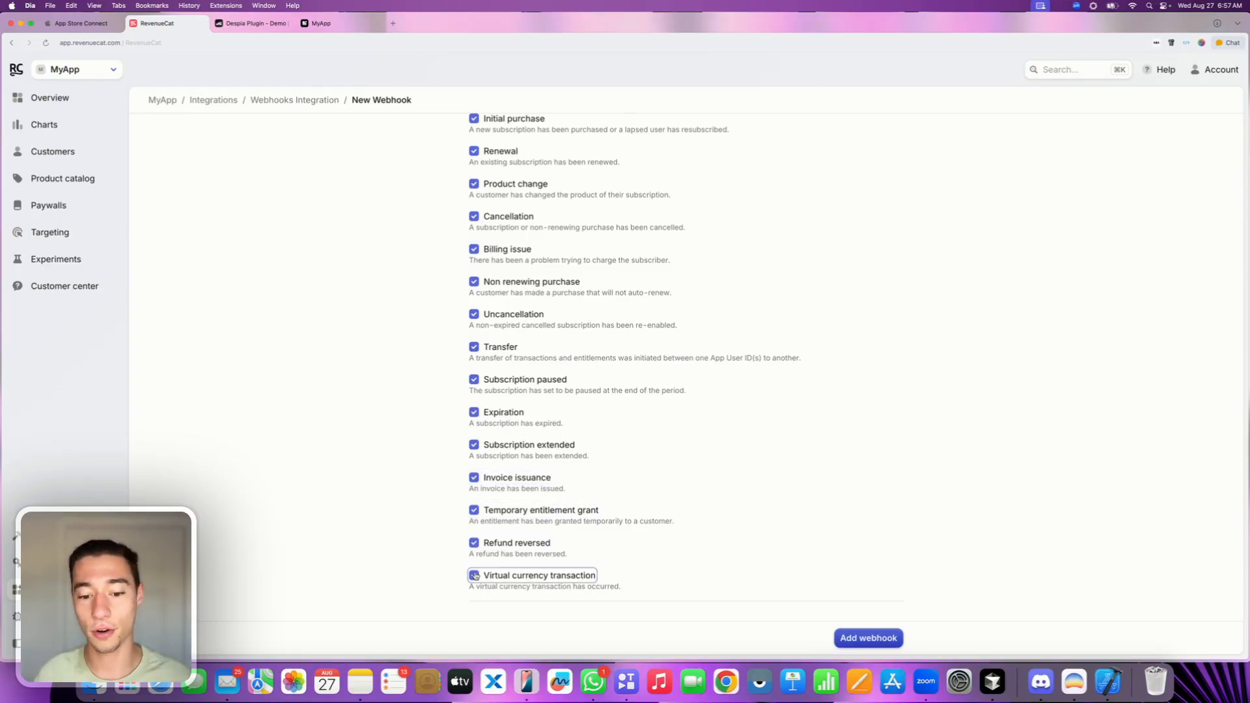
Leave the new webhook form for the MyApp project's Overview, discarding the unsaved changes
scroll(633, 462, "up", 6)
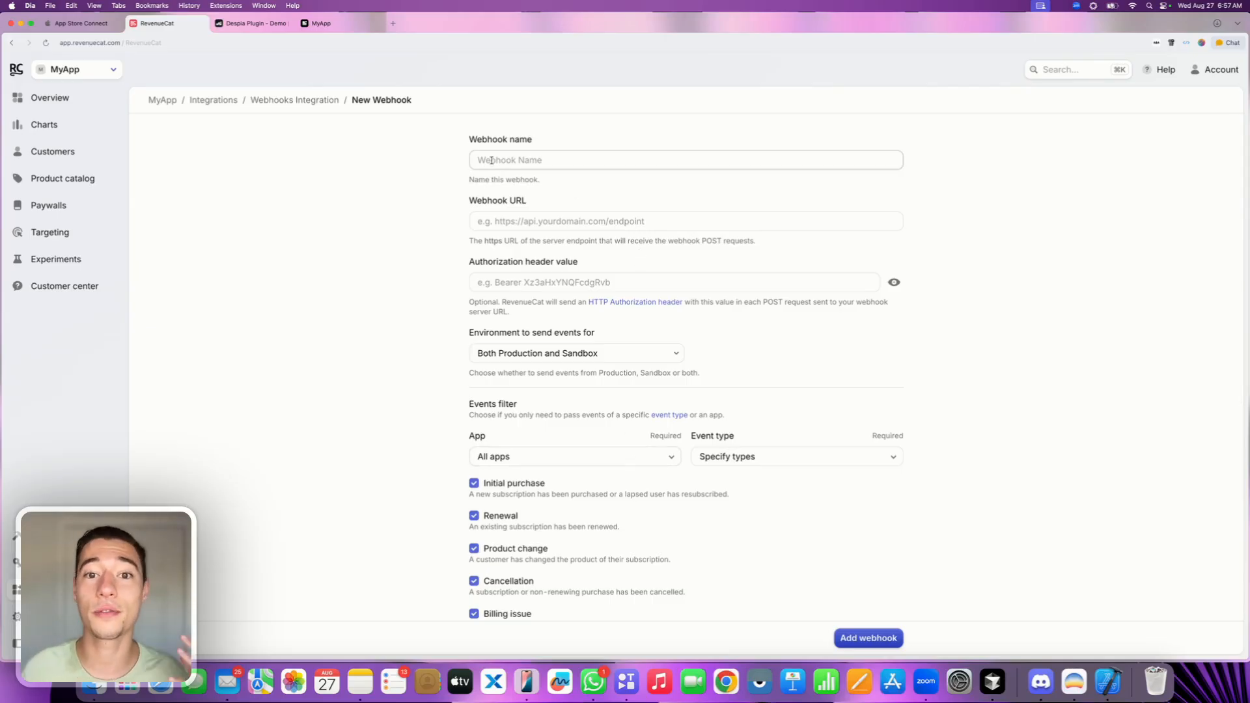
left_click(74, 99)
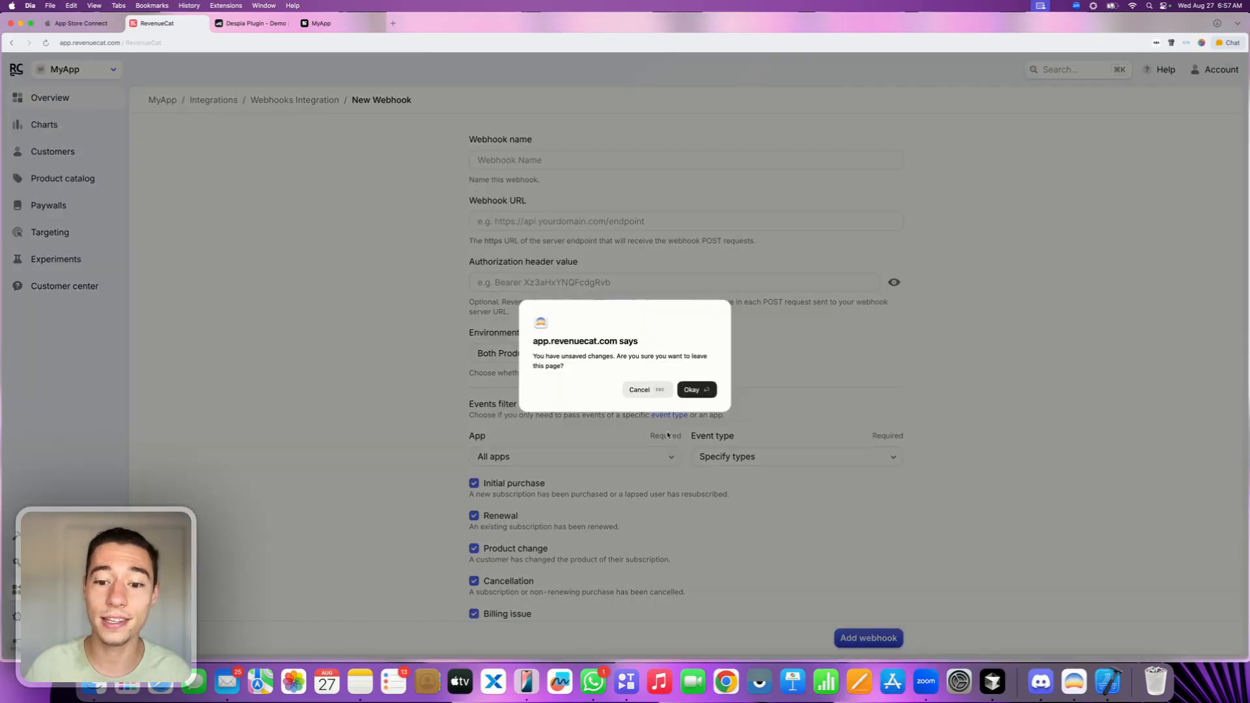
left_click(698, 391)
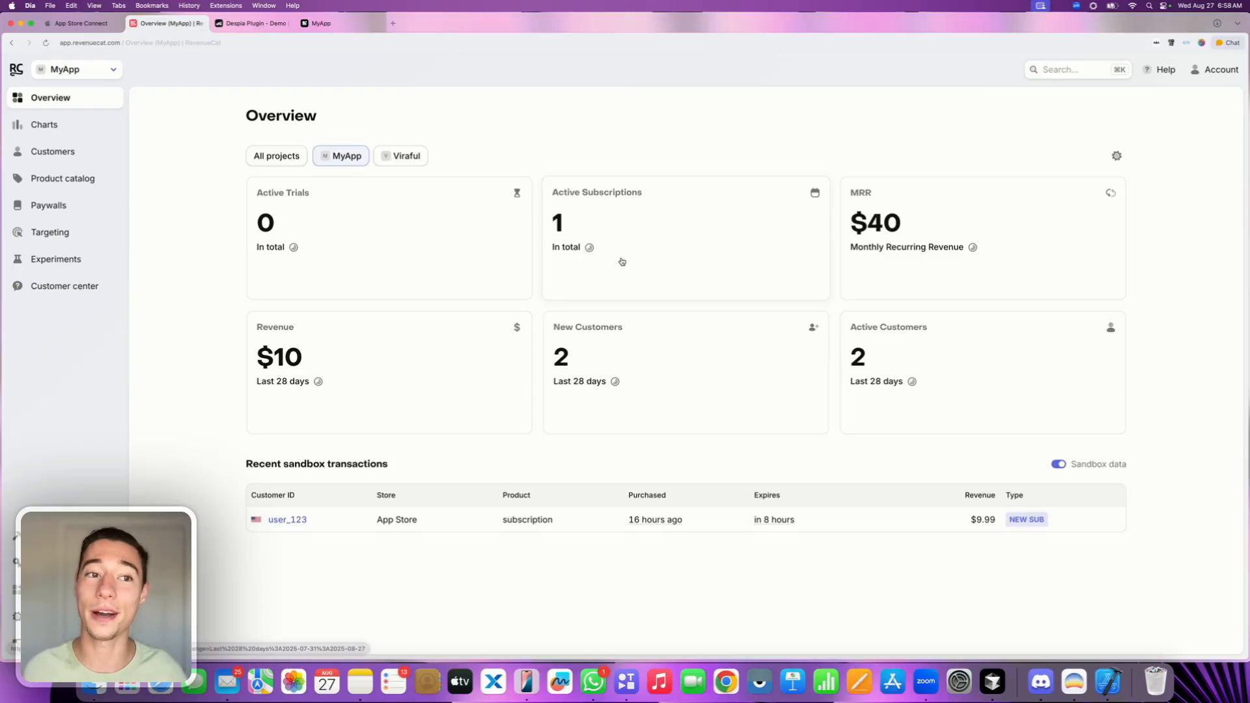
Switch to the MyApp project in Despia, close the One-Click Deployment pane, and open the customer support chat
left_click(339, 25)
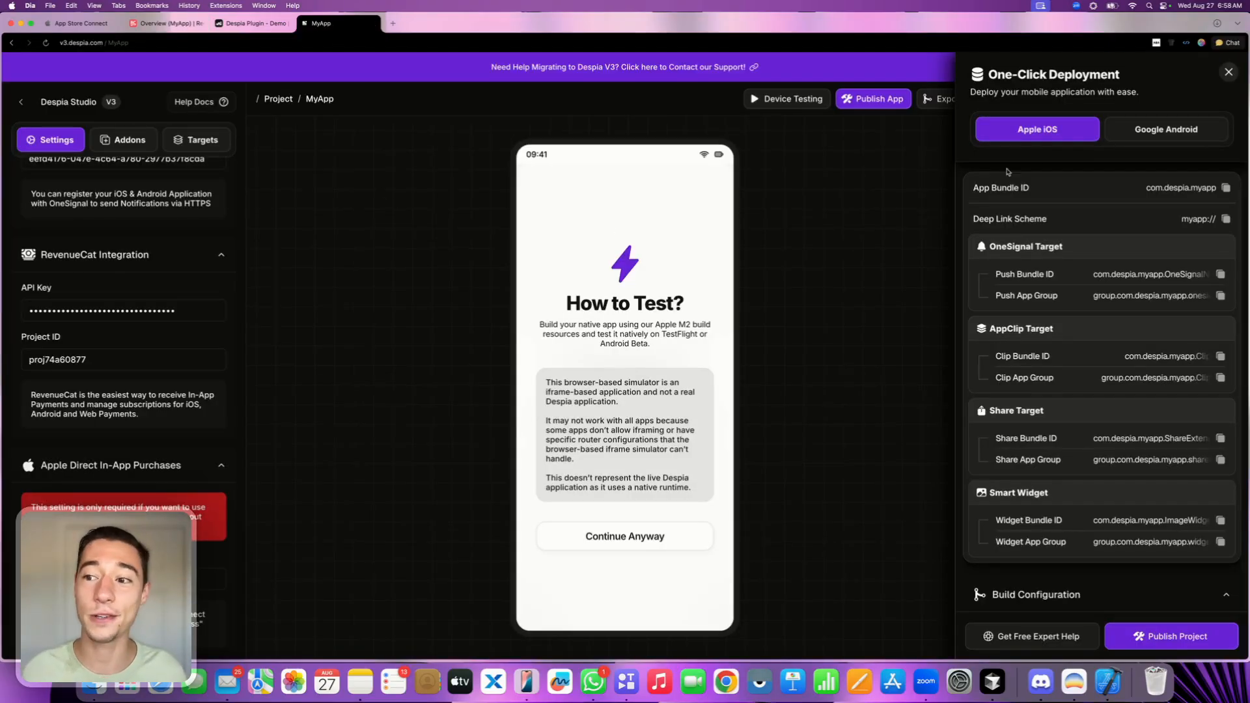
left_click(1229, 73)
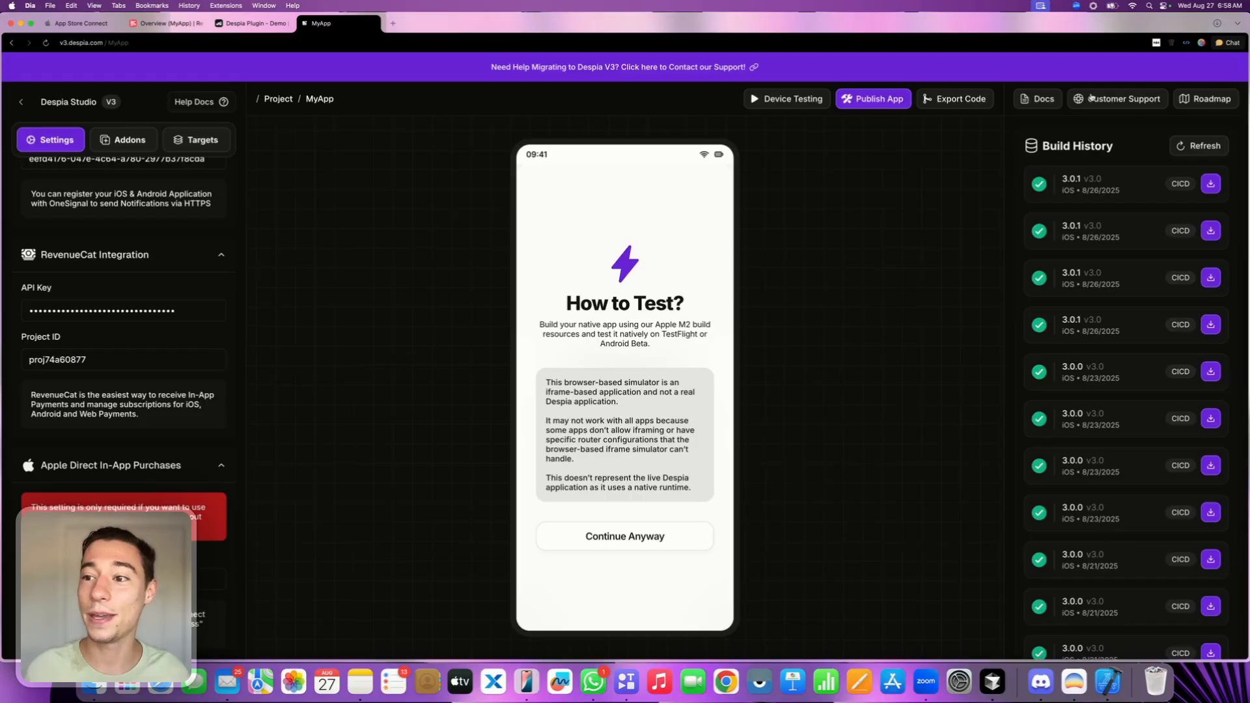
left_click(1114, 101)
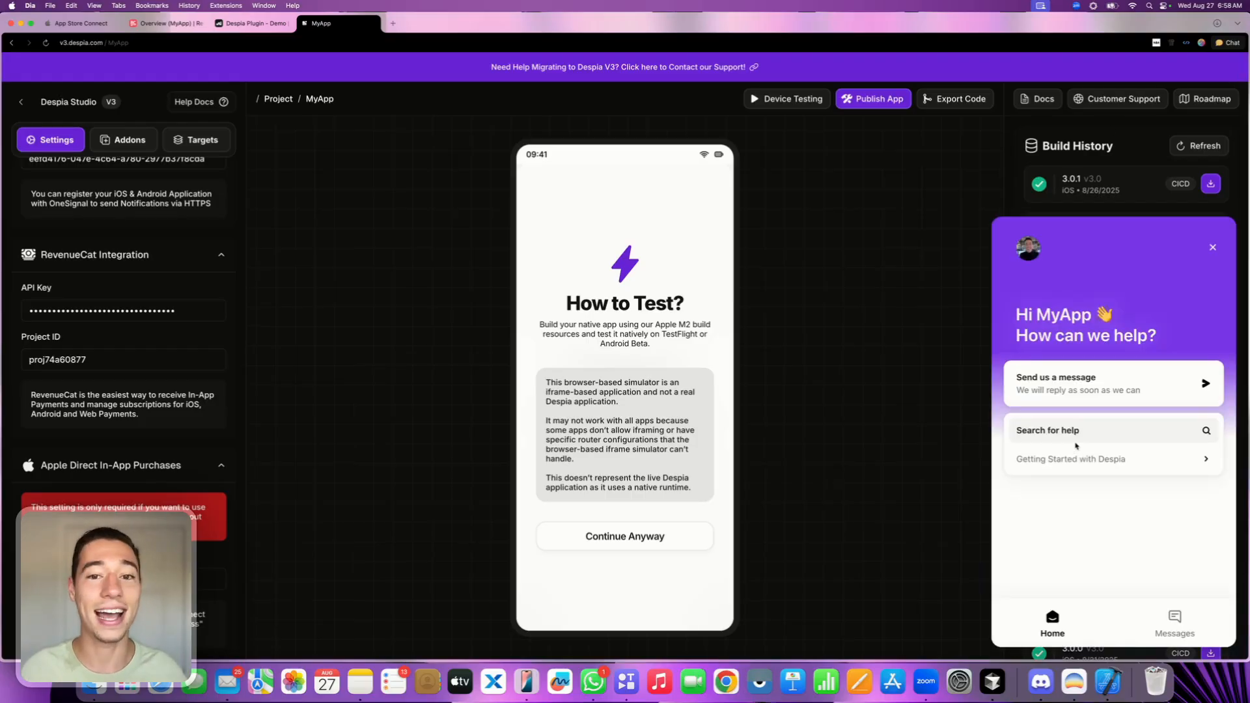